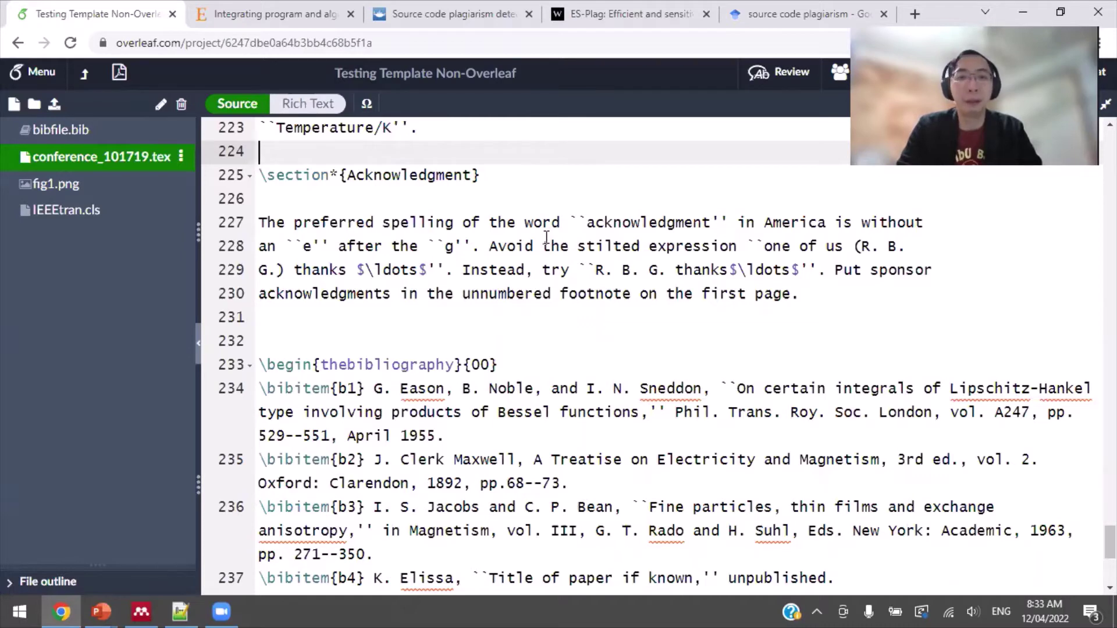
# Step: Examine the hand-written \bibitem references in the thebibliography block after the Acknowledgment section
pyautogui.scroll(-2, 628, 317)
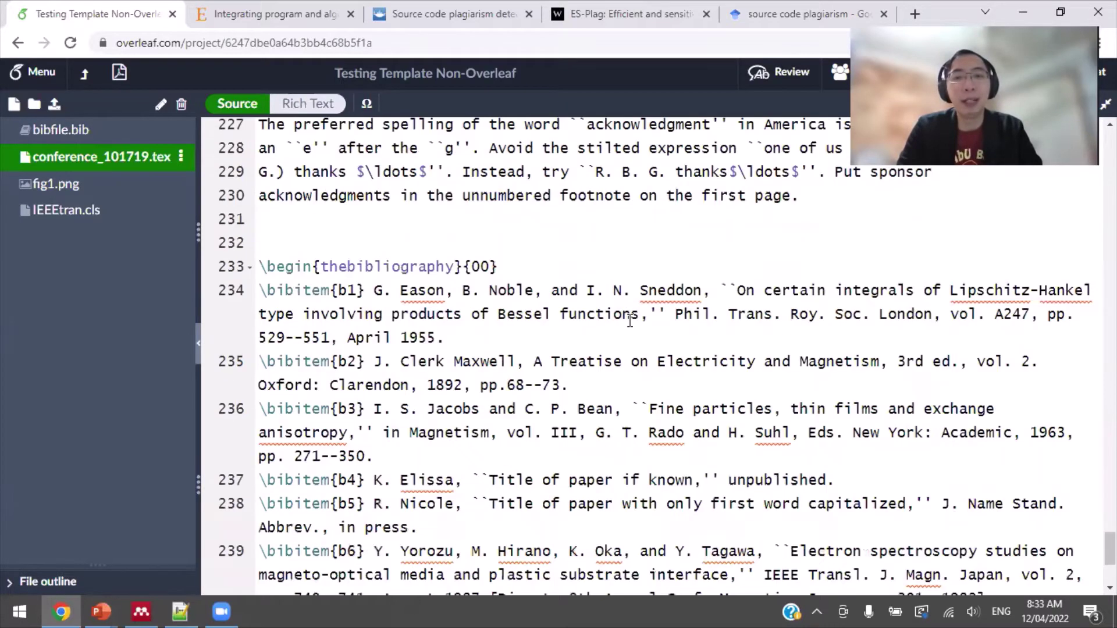
pyautogui.click(585, 267)
pyautogui.scroll(-2, 584, 268)
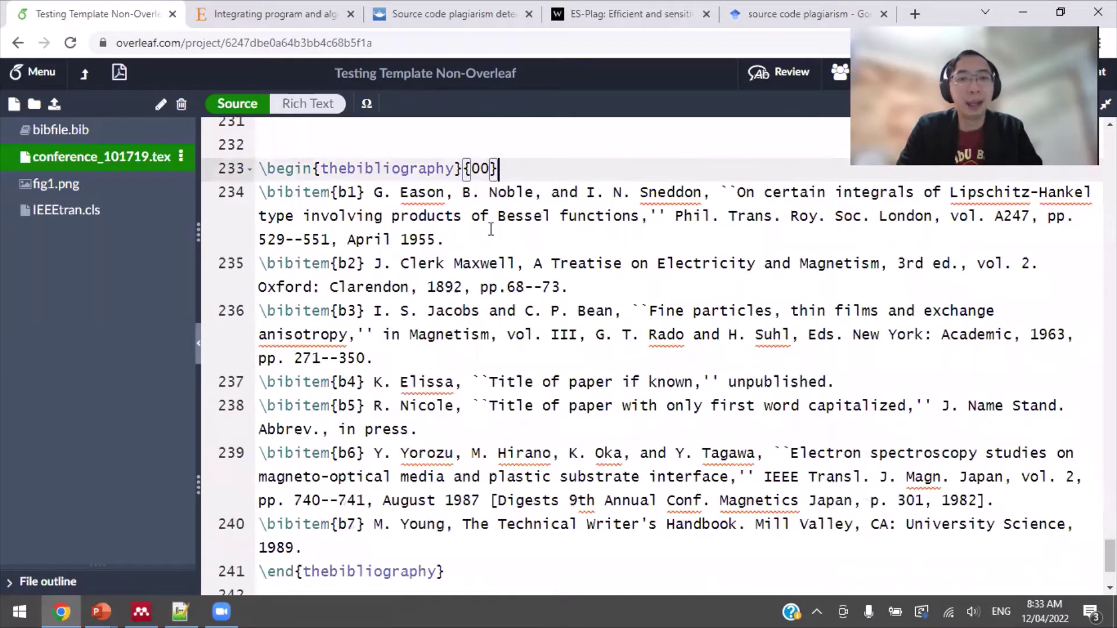
pyautogui.click(490, 227)
pyautogui.click(518, 238)
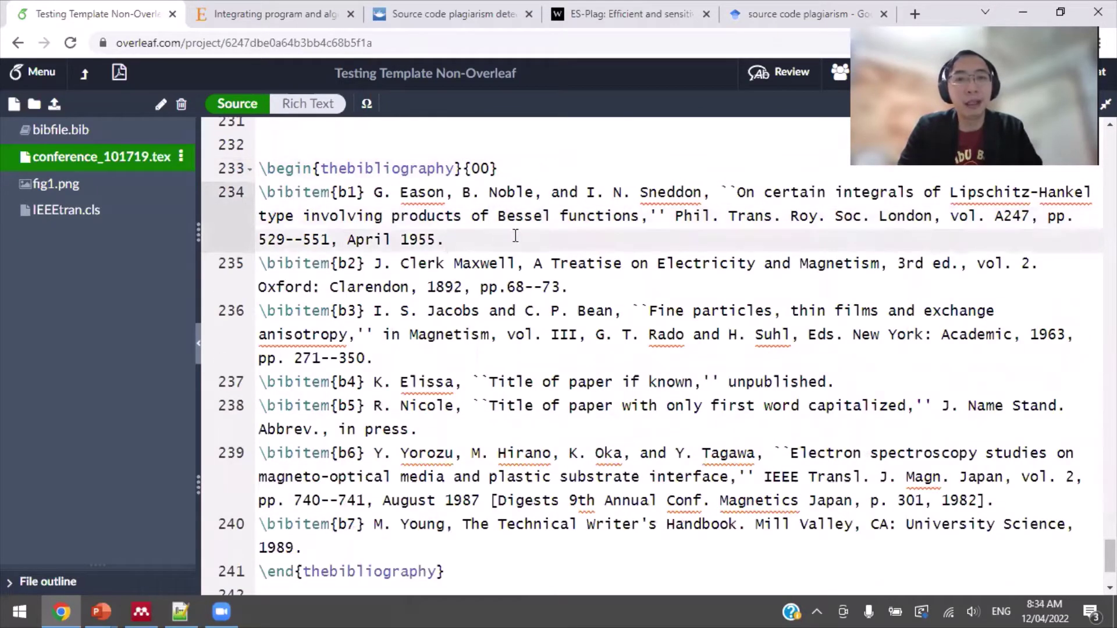
pyautogui.tripleClick(428, 198)
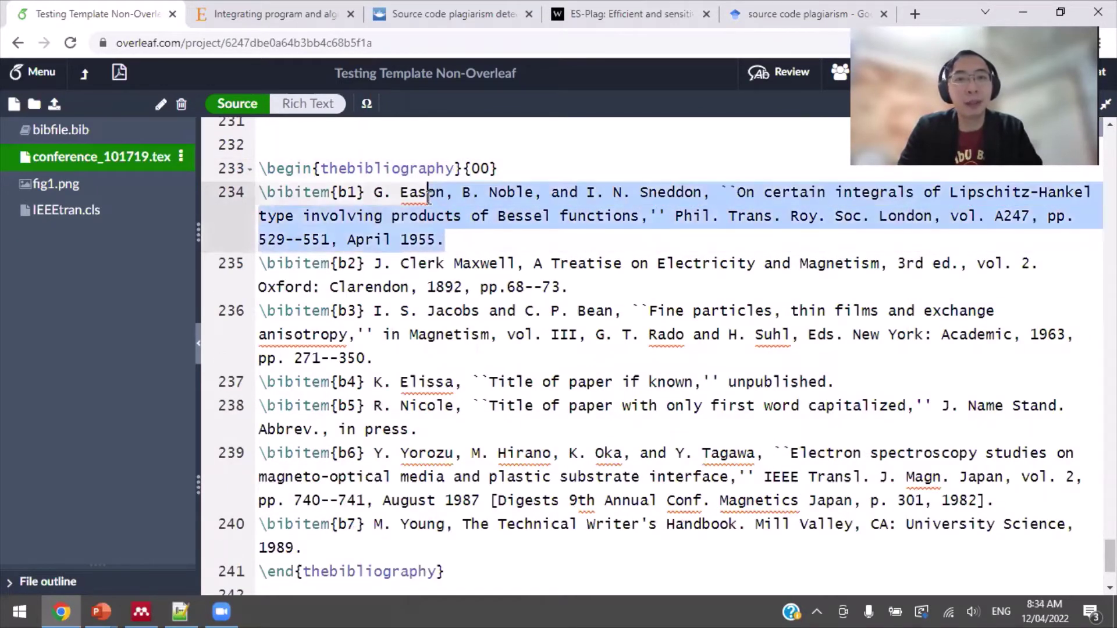
pyautogui.click(596, 220)
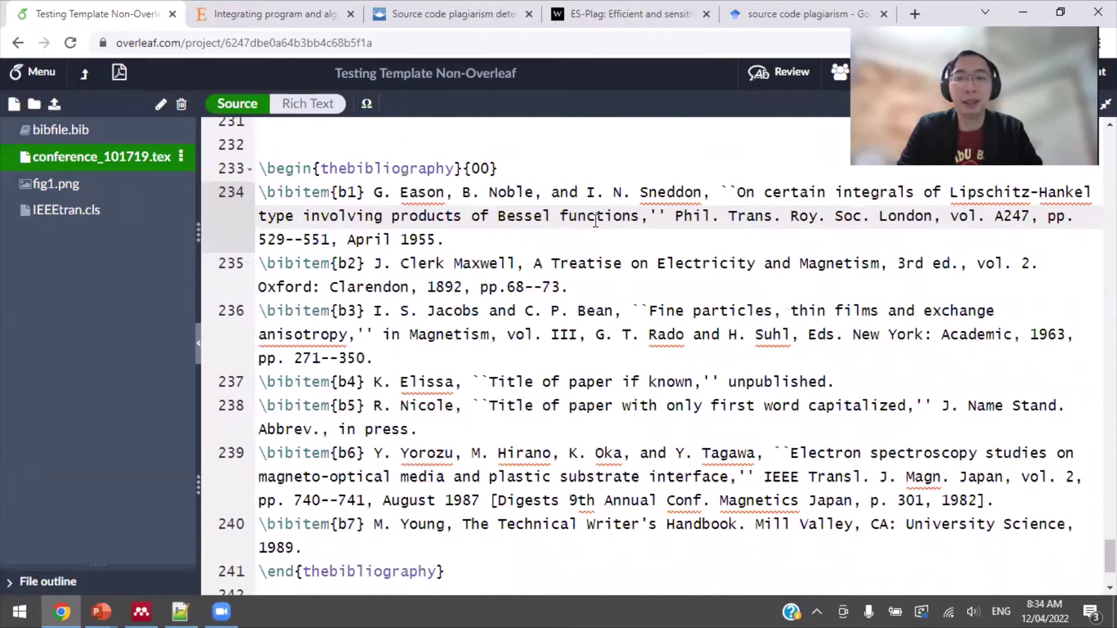
# Step: Delete the whole thebibliography block and the surplus blank lines above the commented bibliography commands
pyautogui.scroll(-3, 596, 220)
pyautogui.click(492, 379)
pyautogui.moveTo(436, 356); pyautogui.dragTo(234, 271)
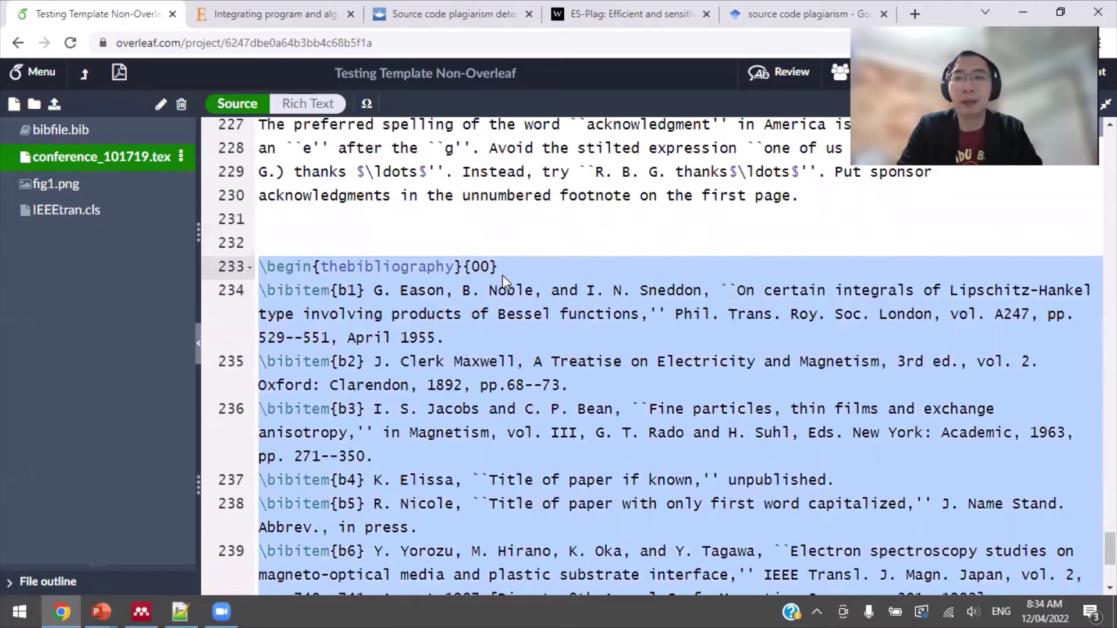
pyautogui.scroll(-4, 507, 267)
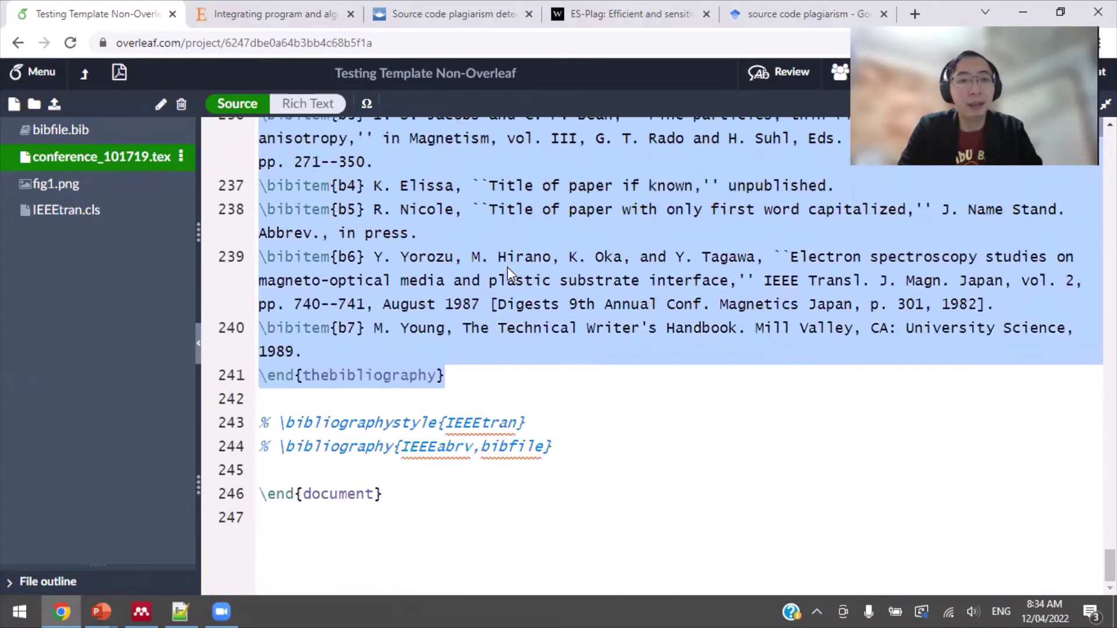
pyautogui.scroll(4, 508, 267)
pyautogui.press('BackSpace')
pyautogui.press('BackSpace')
pyautogui.press('BackSpace')
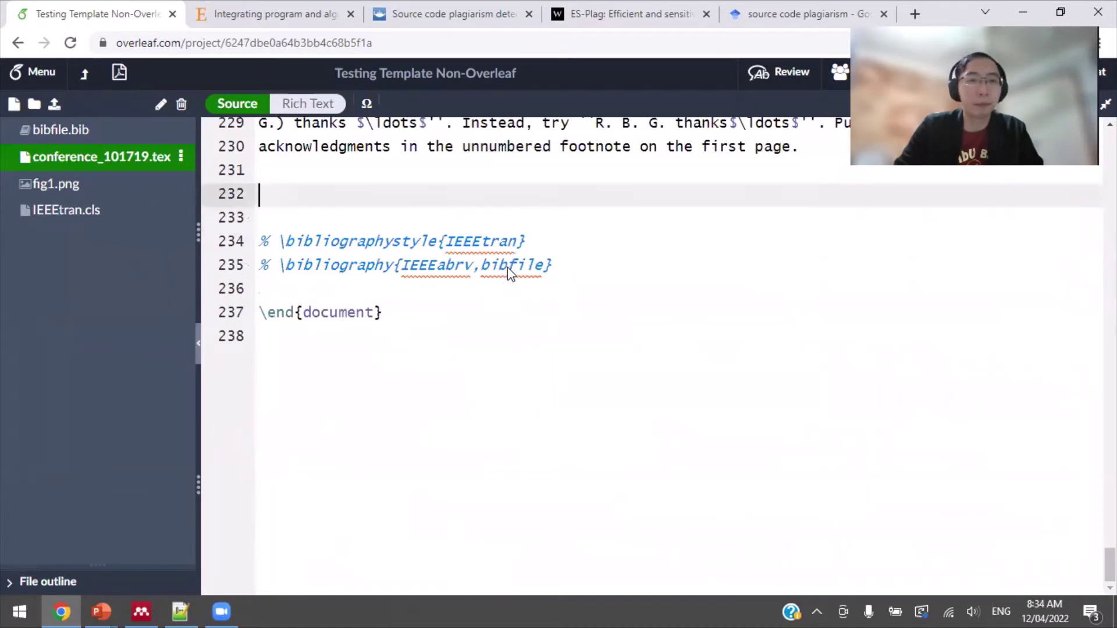
pyautogui.press('Down')
pyautogui.press('Down')
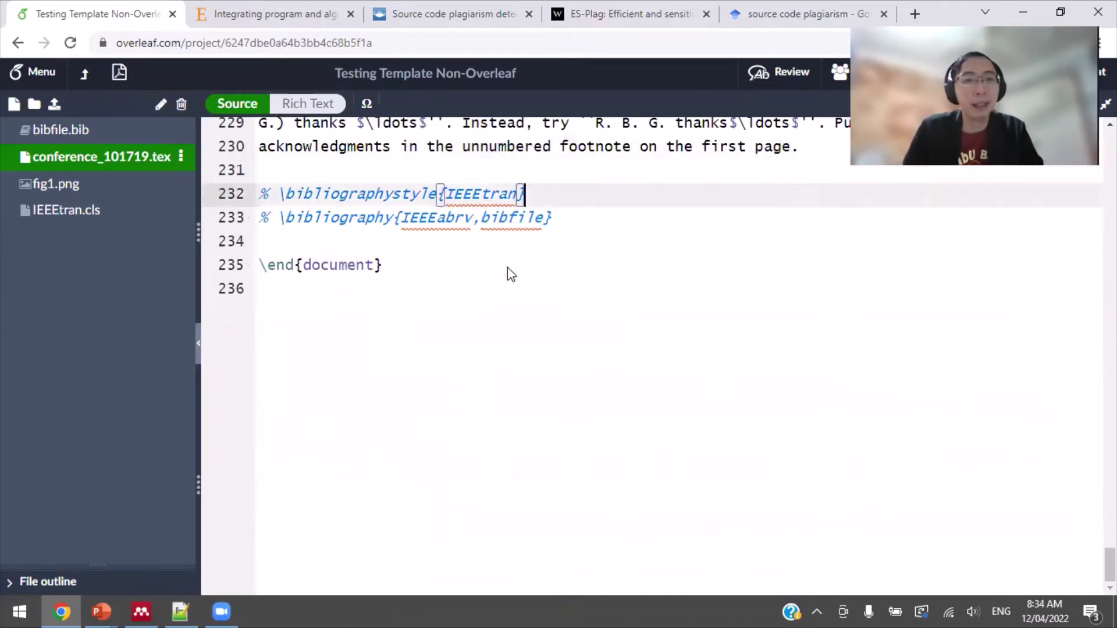
pyautogui.press('Up')
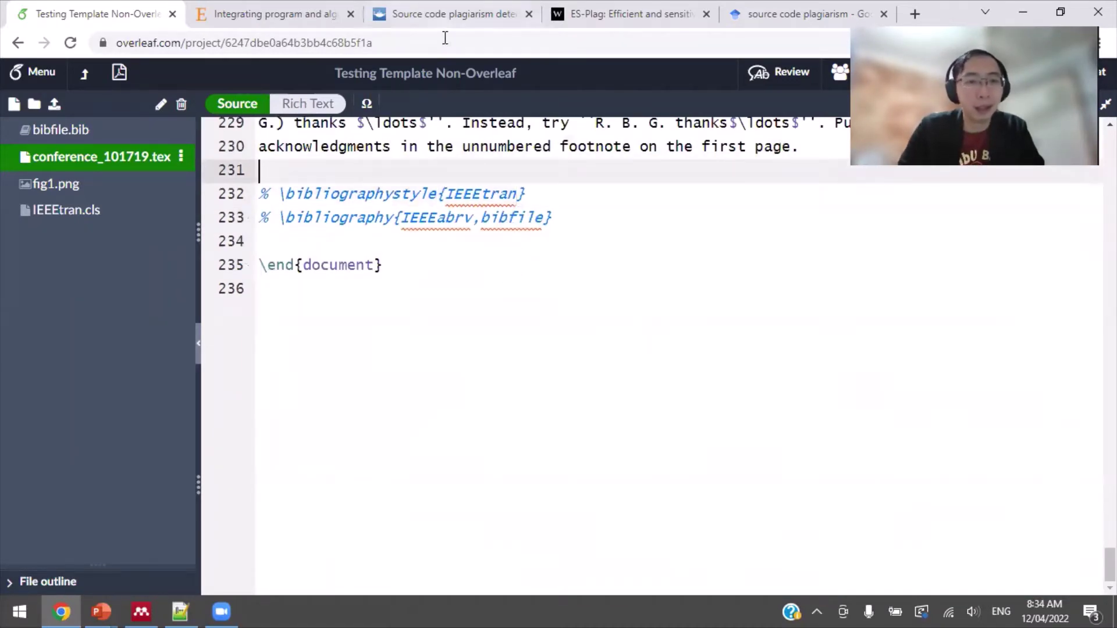
# Step: Uncomment the \bibliographystyle{IEEEtran} and \bibliography{IEEEabrv,bibfile} lines before the end of the document
pyautogui.click(281, 196)
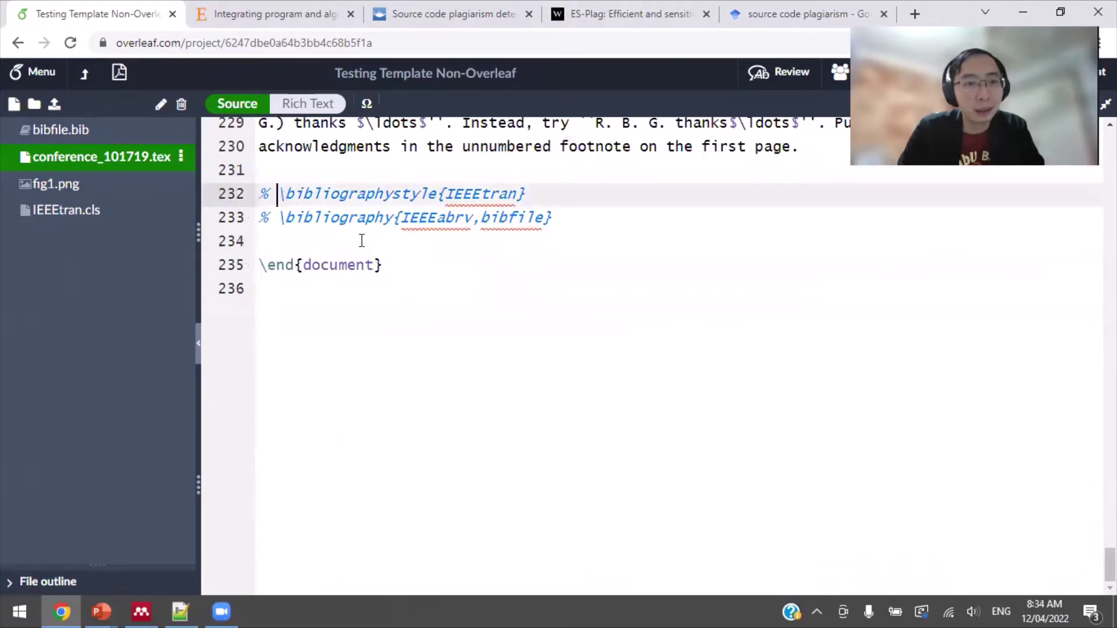
pyautogui.press('BackSpace')
pyautogui.press('BackSpace')
pyautogui.press('Down')
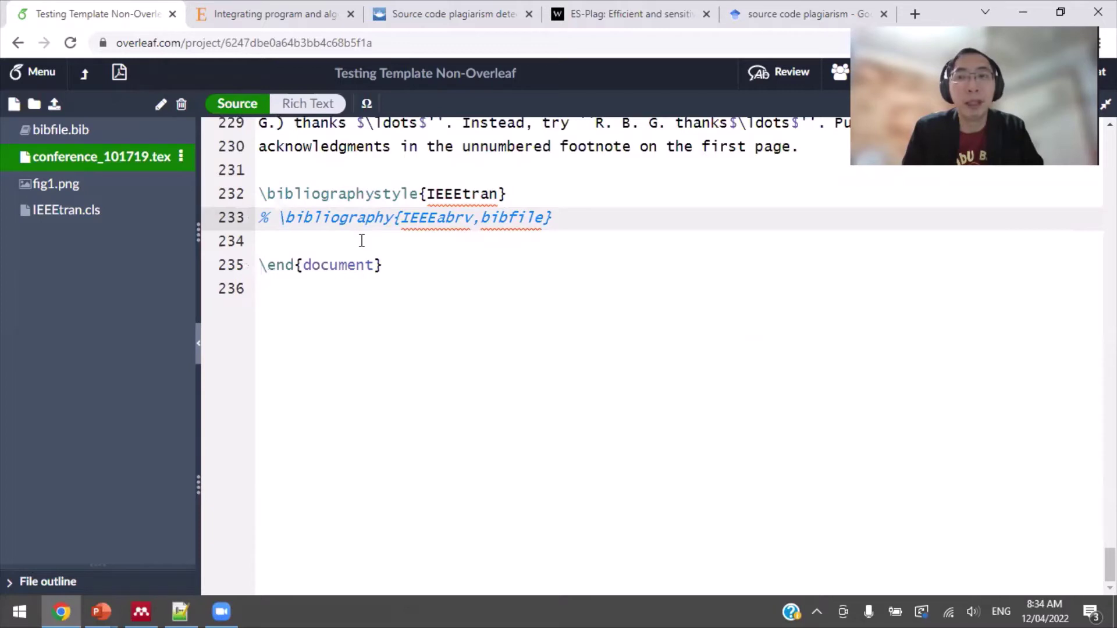
pyautogui.press('BackSpace')
pyautogui.press('BackSpace')
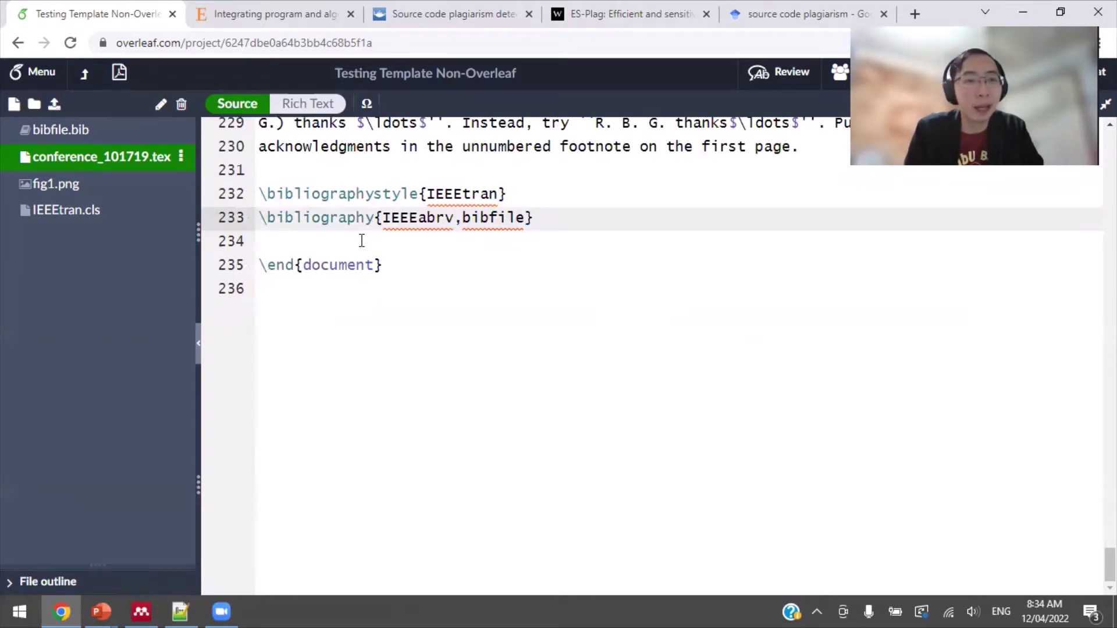
pyautogui.press('Up')
pyautogui.press('Down')
pyautogui.press('Down')
pyautogui.press('Up')
pyautogui.press('End')
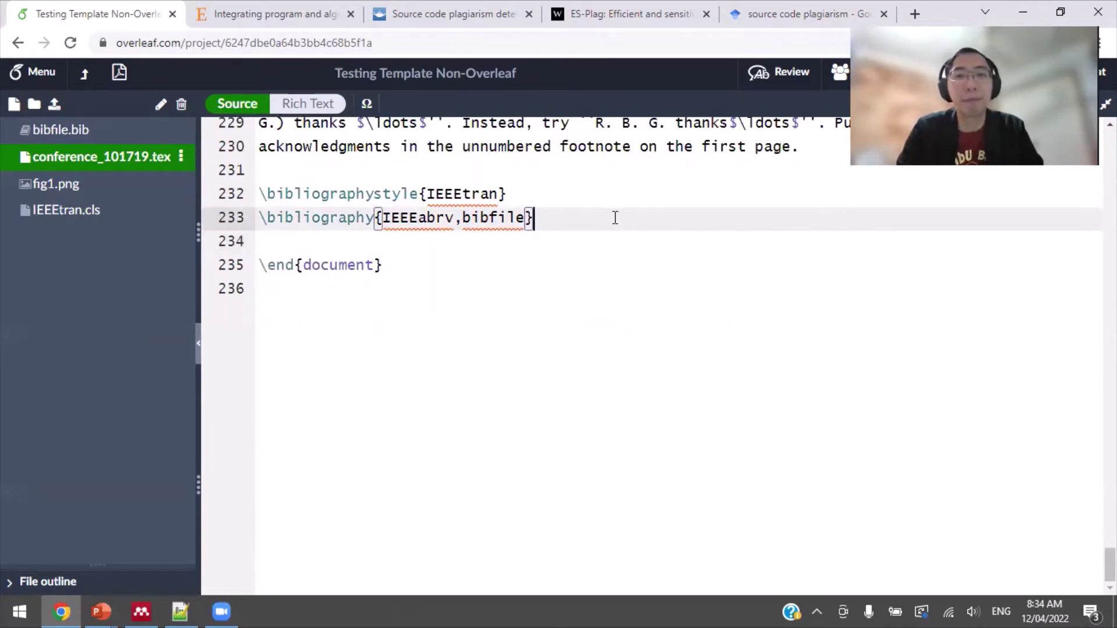
# Step: Examine the IEEEtran style name given in the \bibliographystyle command
pyautogui.click(567, 189)
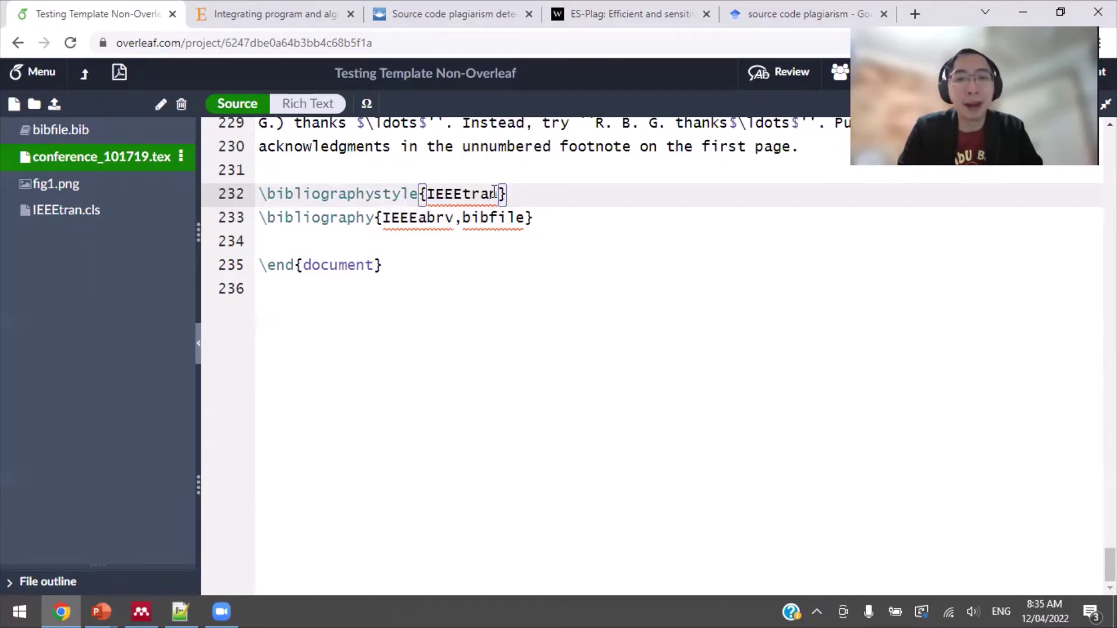
pyautogui.moveTo(497, 194); pyautogui.dragTo(429, 195)
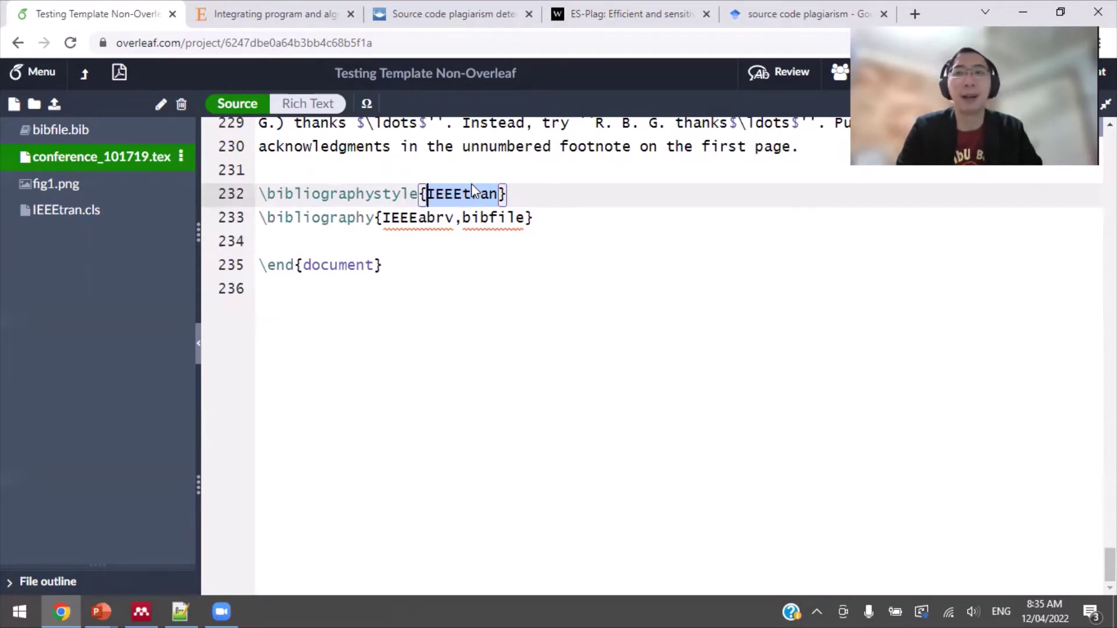
pyautogui.click(499, 194)
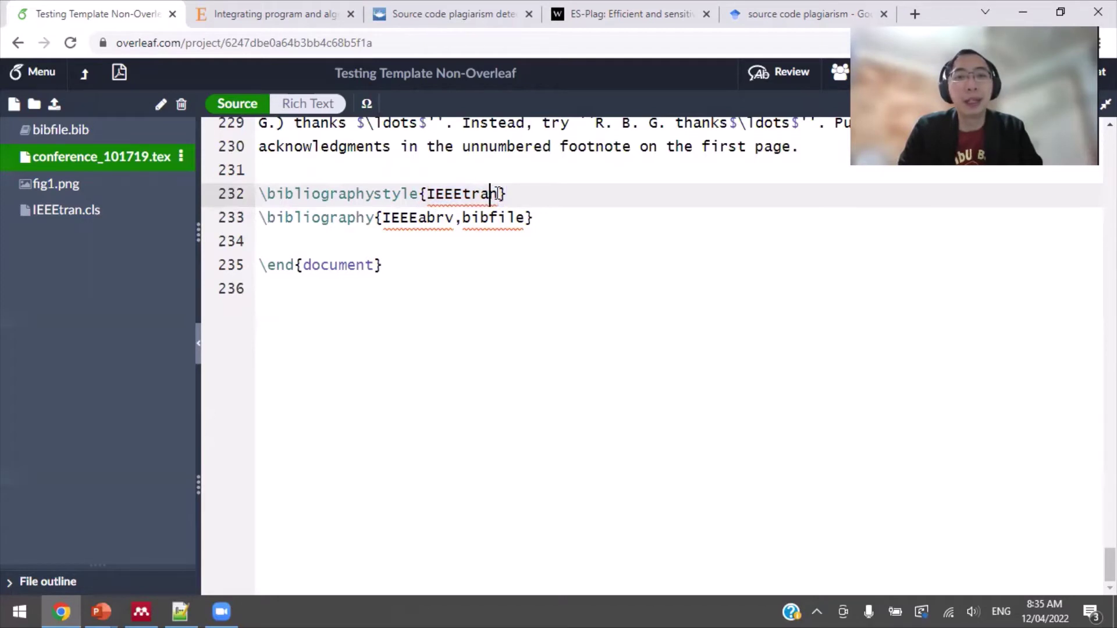
pyautogui.moveTo(499, 194); pyautogui.dragTo(436, 194)
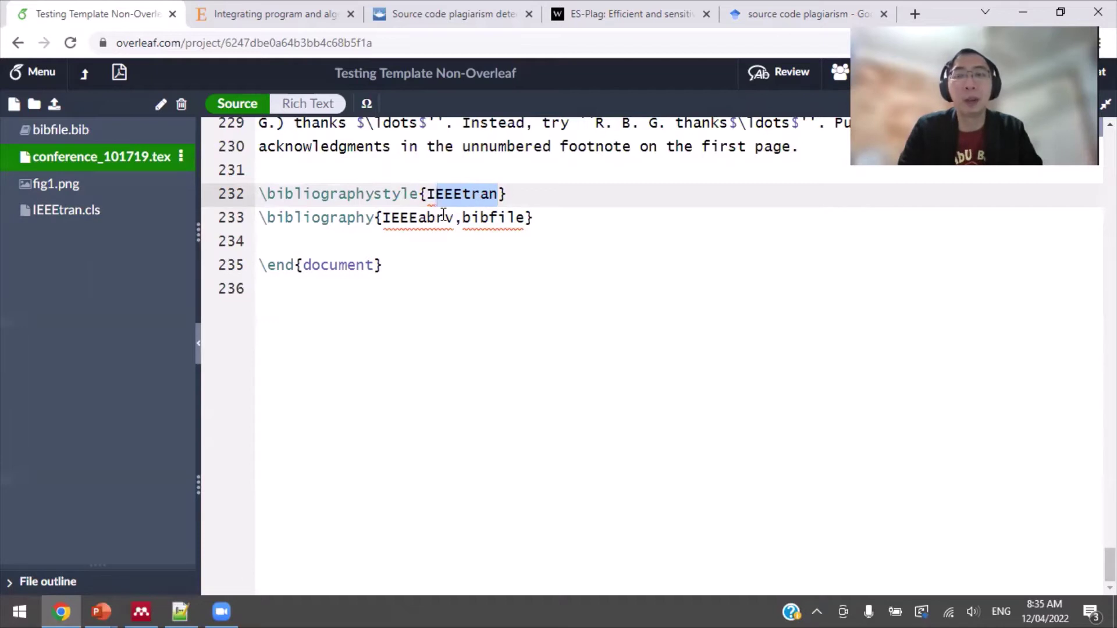
pyautogui.click(551, 192)
# Step: Examine the \bibliography command, comparing its bibfile argument with the project's file list and checking the IEEEabrv argument
pyautogui.moveTo(571, 224); pyautogui.dragTo(260, 219)
pyautogui.click(446, 220)
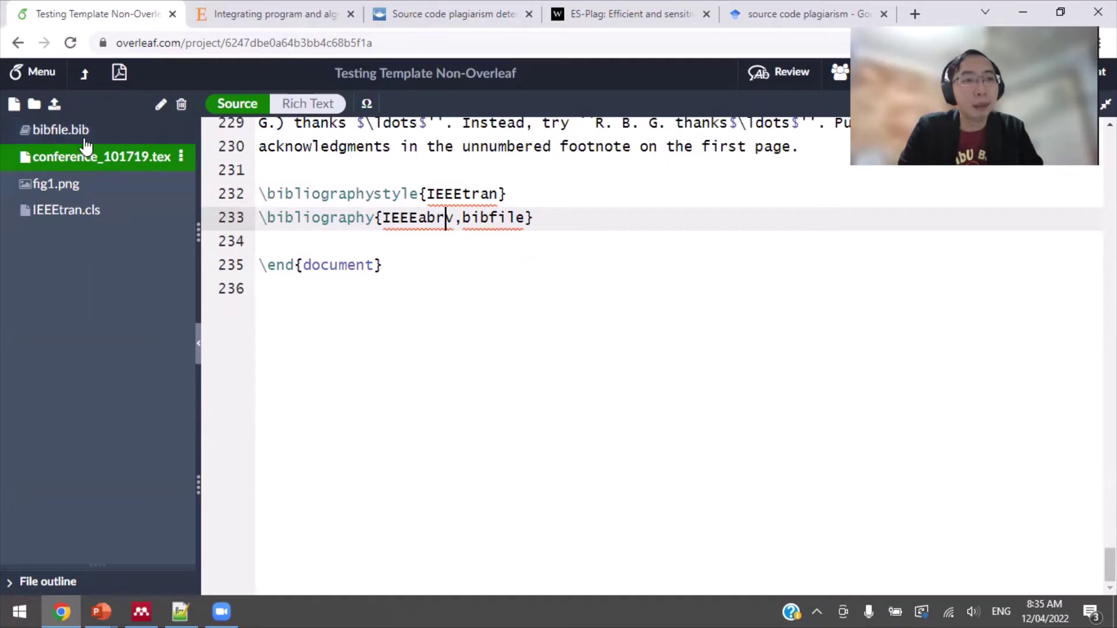
pyautogui.click(525, 219)
pyautogui.moveTo(525, 219); pyautogui.dragTo(463, 222)
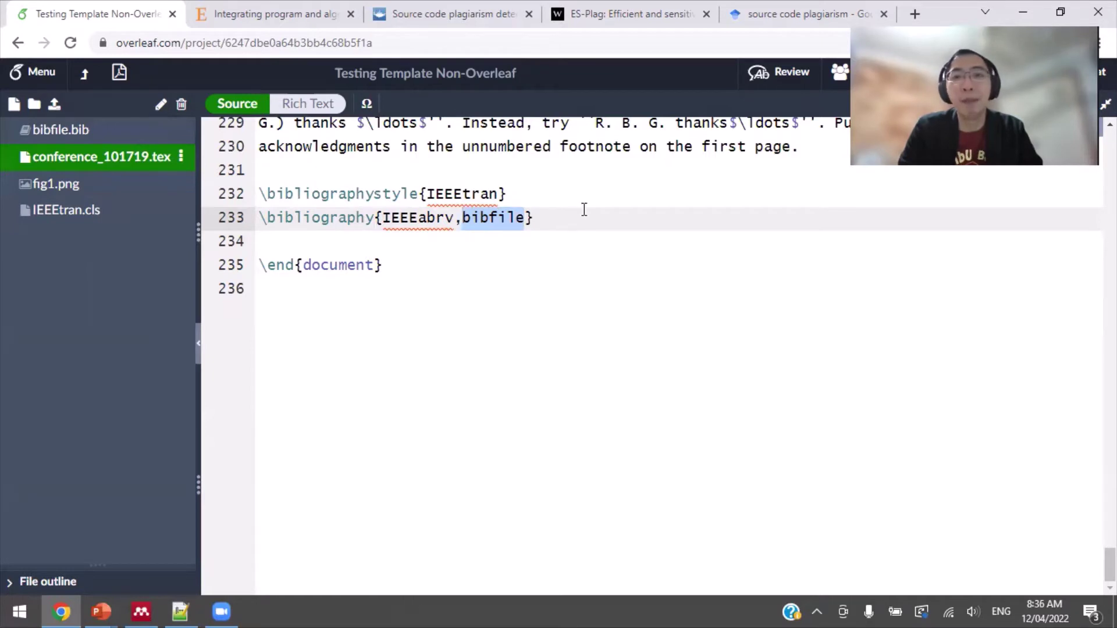
pyautogui.click(452, 218)
pyautogui.moveTo(452, 218); pyautogui.dragTo(385, 217)
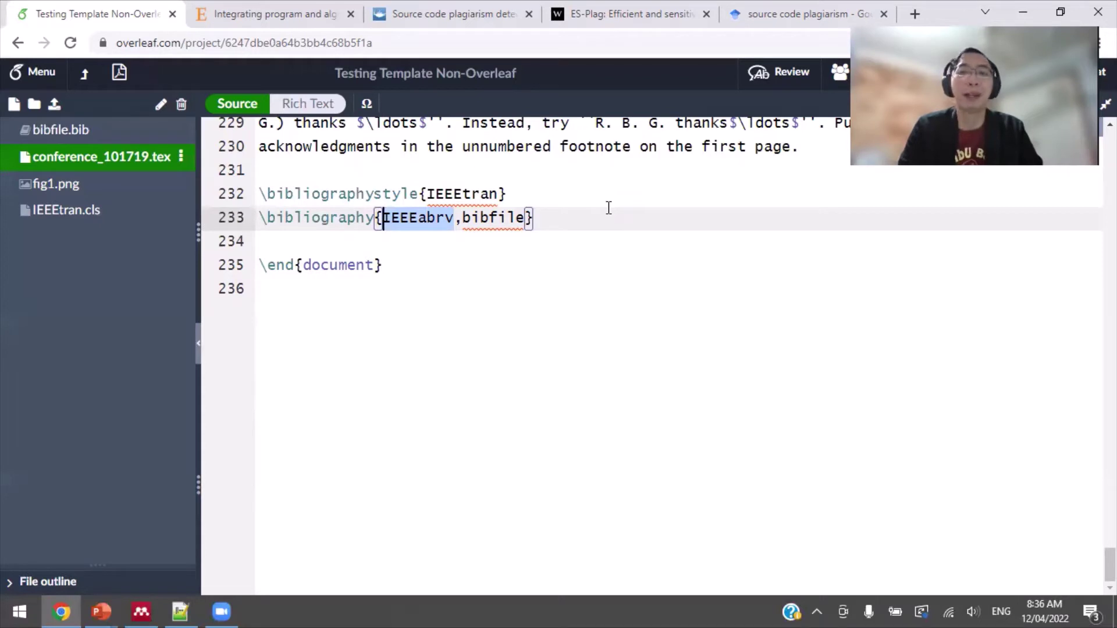
pyautogui.click(569, 222)
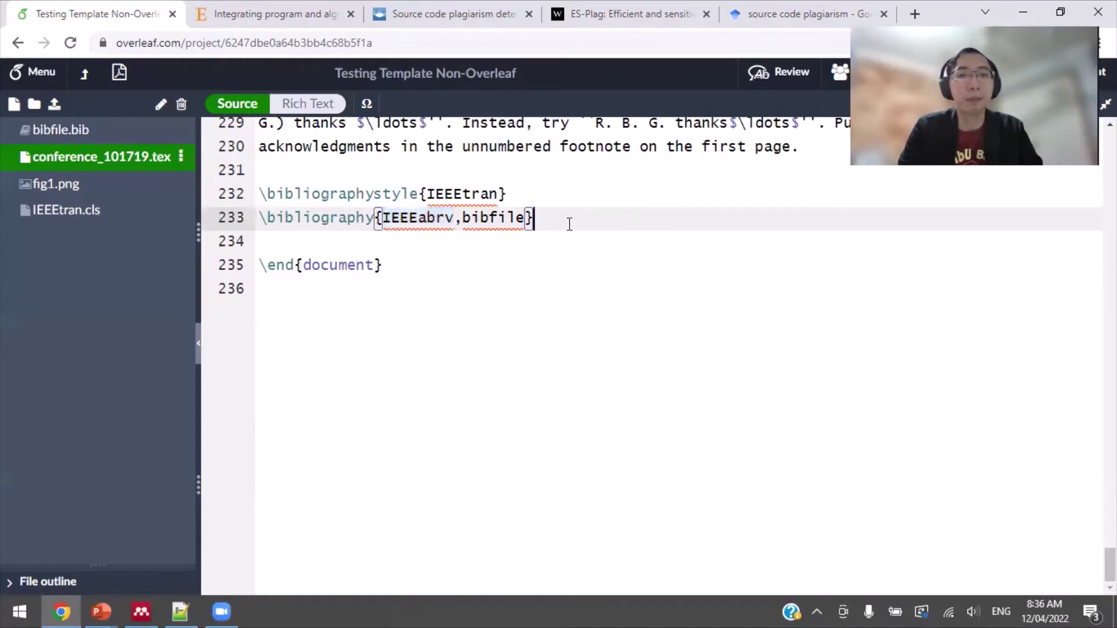
pyautogui.scroll(2, 574, 220)
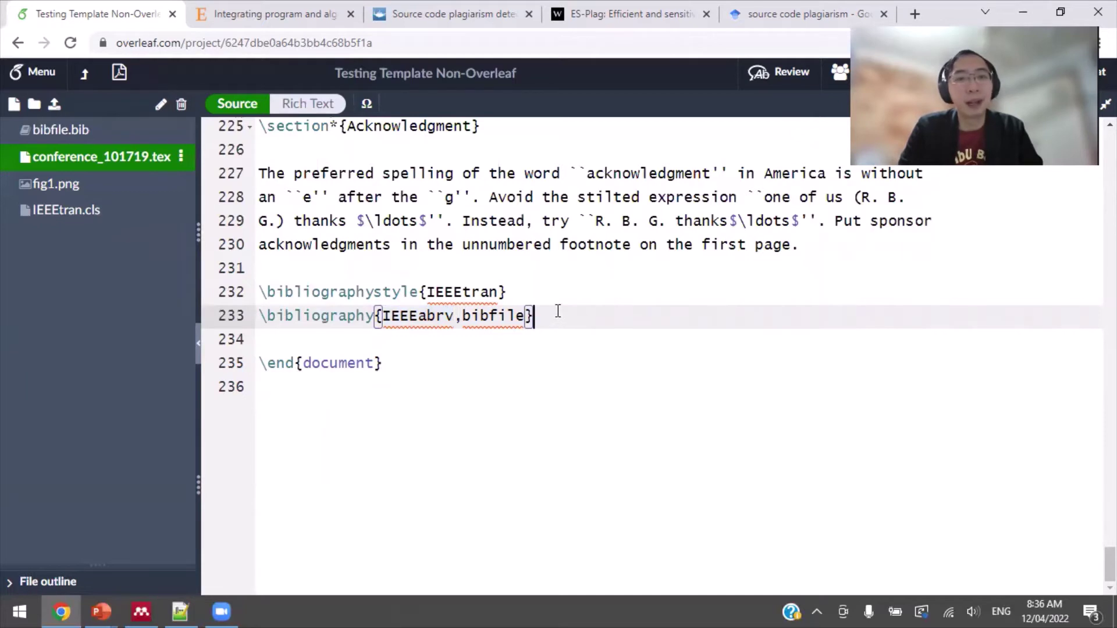
pyautogui.scroll(-1, 558, 311)
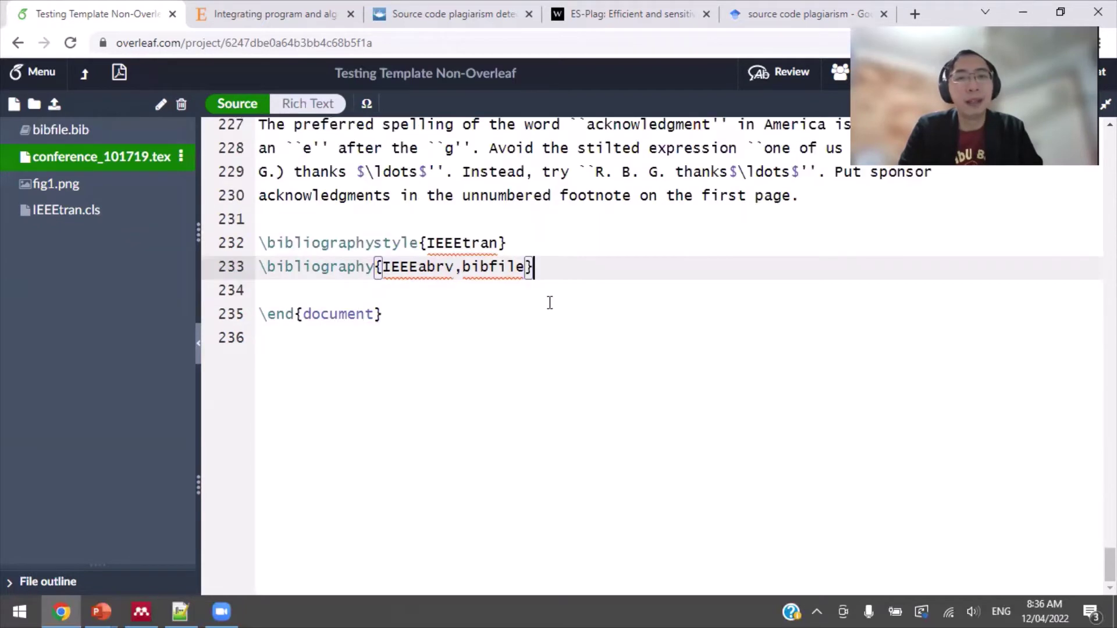
pyautogui.click(128, 136)
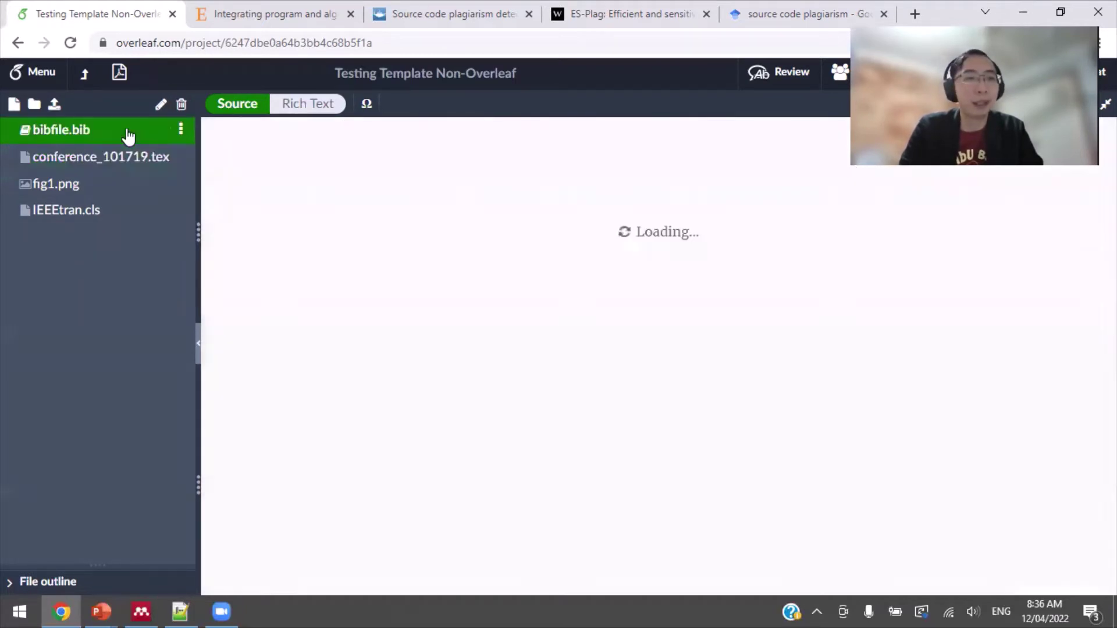
pyautogui.click(580, 194)
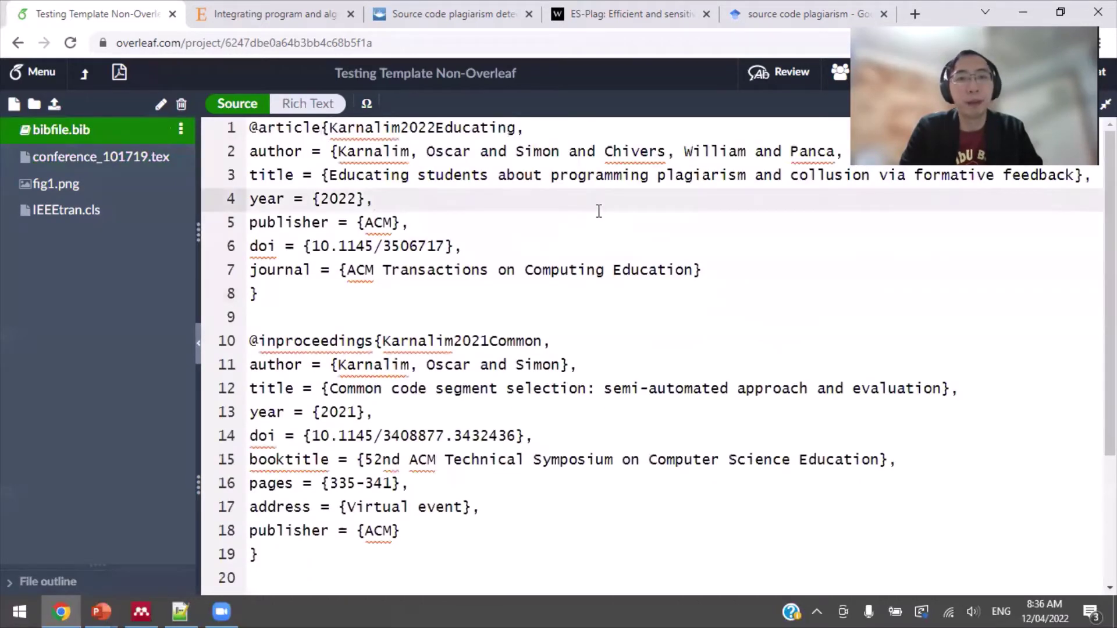
pyautogui.scroll(-8, 599, 210)
pyautogui.scroll(8, 598, 211)
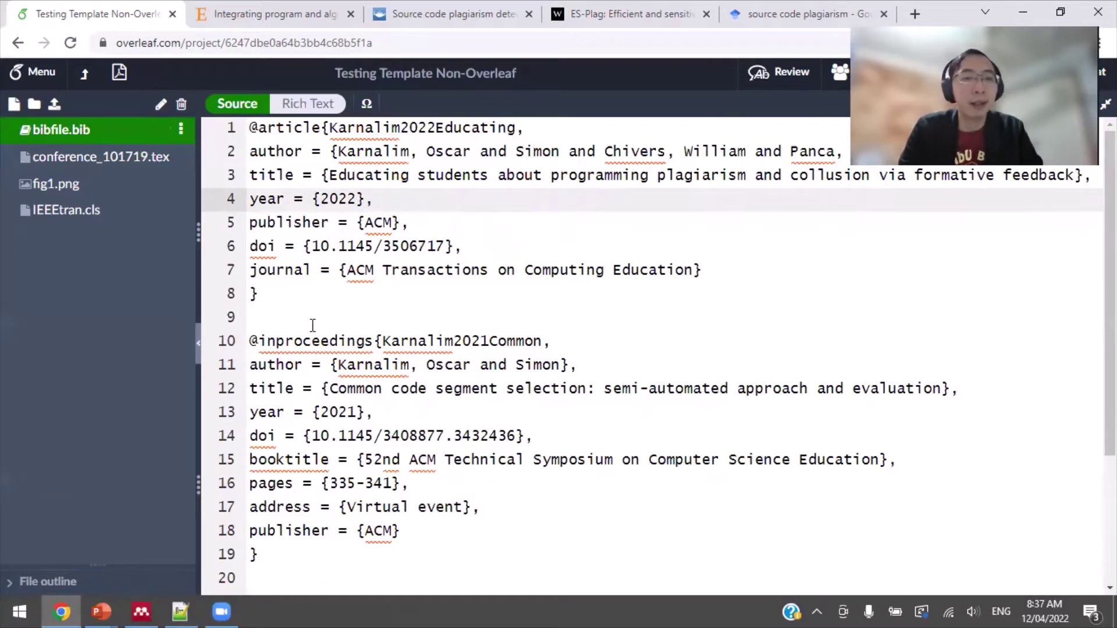
pyautogui.moveTo(331, 293); pyautogui.dragTo(224, 136)
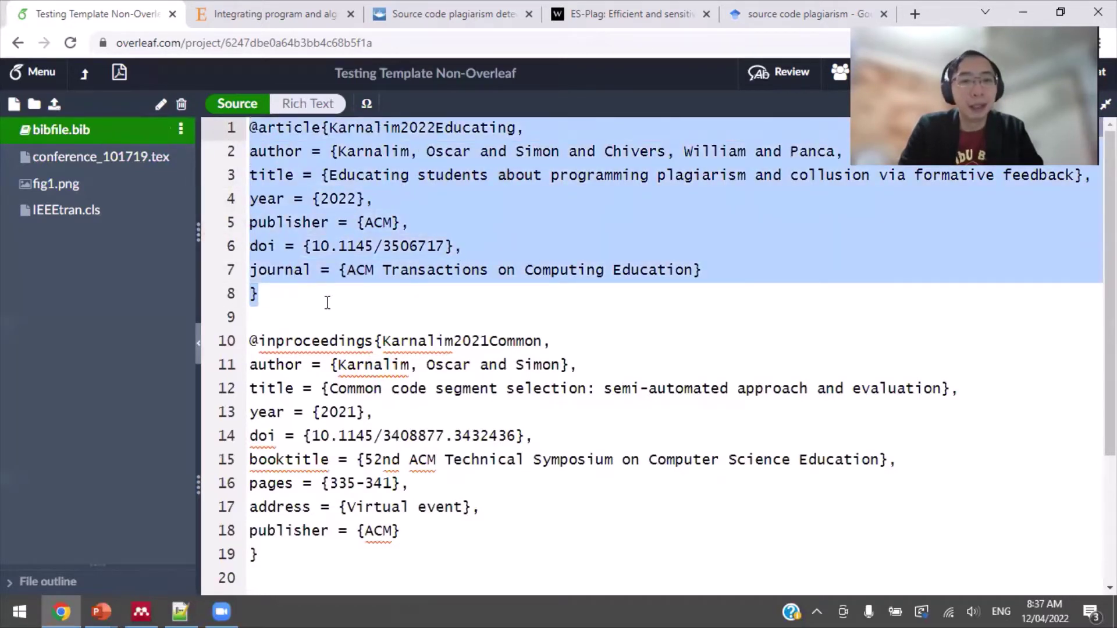
pyautogui.click(303, 290)
pyautogui.moveTo(302, 290); pyautogui.dragTo(247, 135)
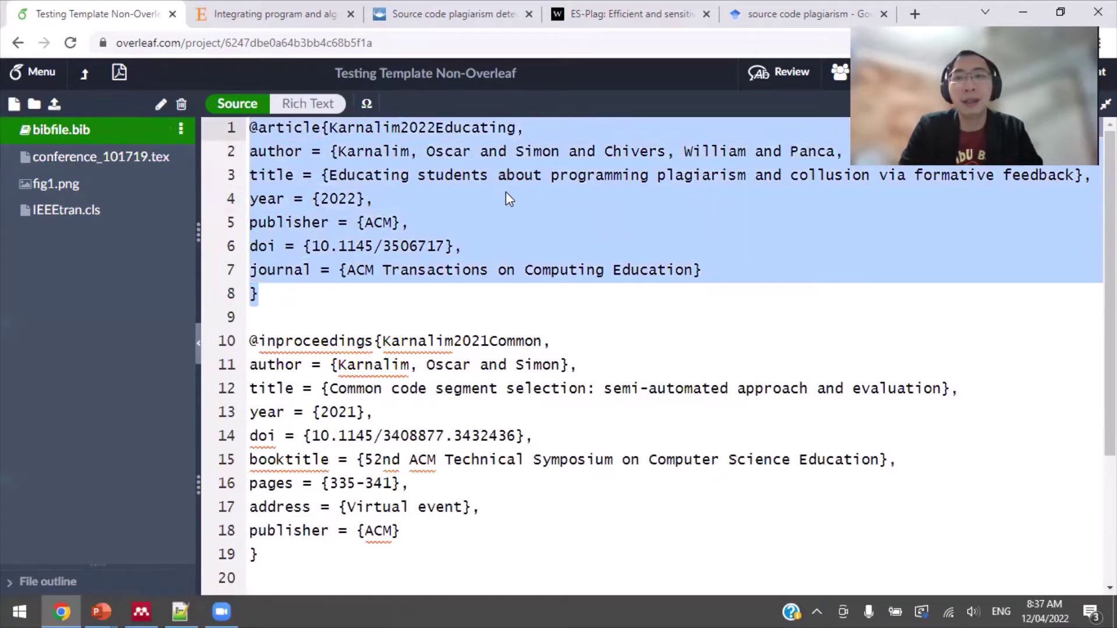
pyautogui.scroll(-3, 507, 193)
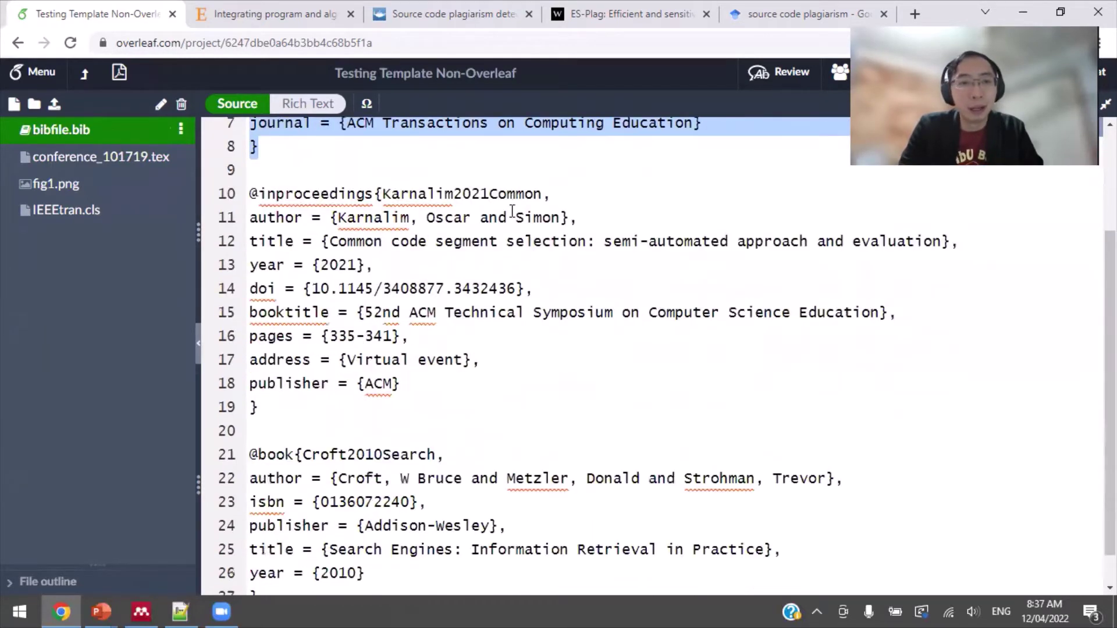
pyautogui.moveTo(364, 412); pyautogui.dragTo(249, 194)
pyautogui.scroll(-4, 580, 220)
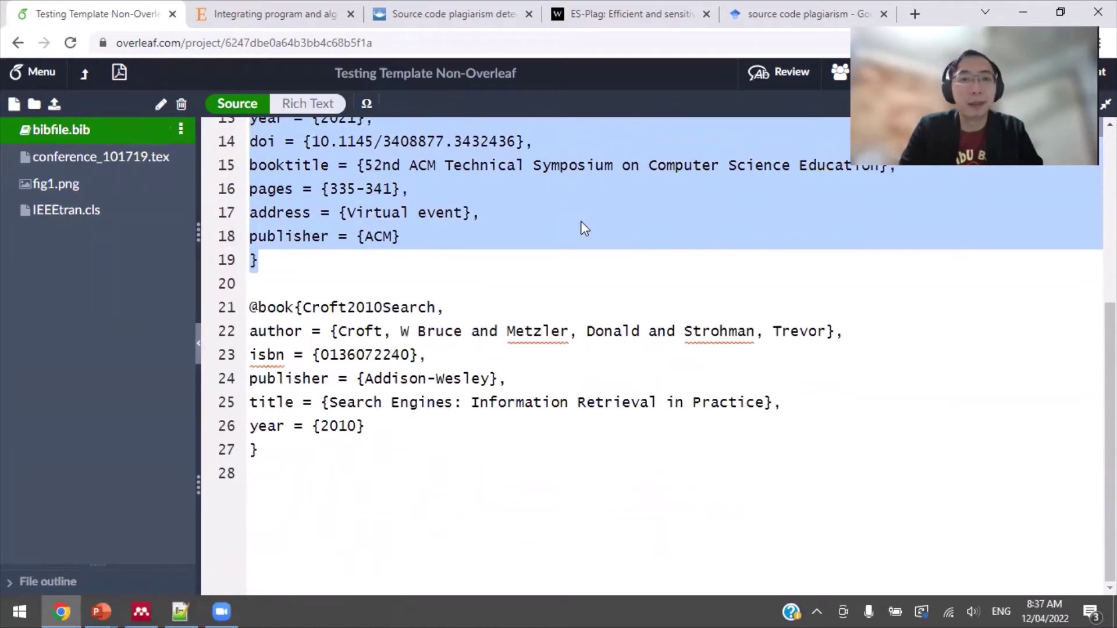
pyautogui.moveTo(387, 411); pyautogui.dragTo(250, 258)
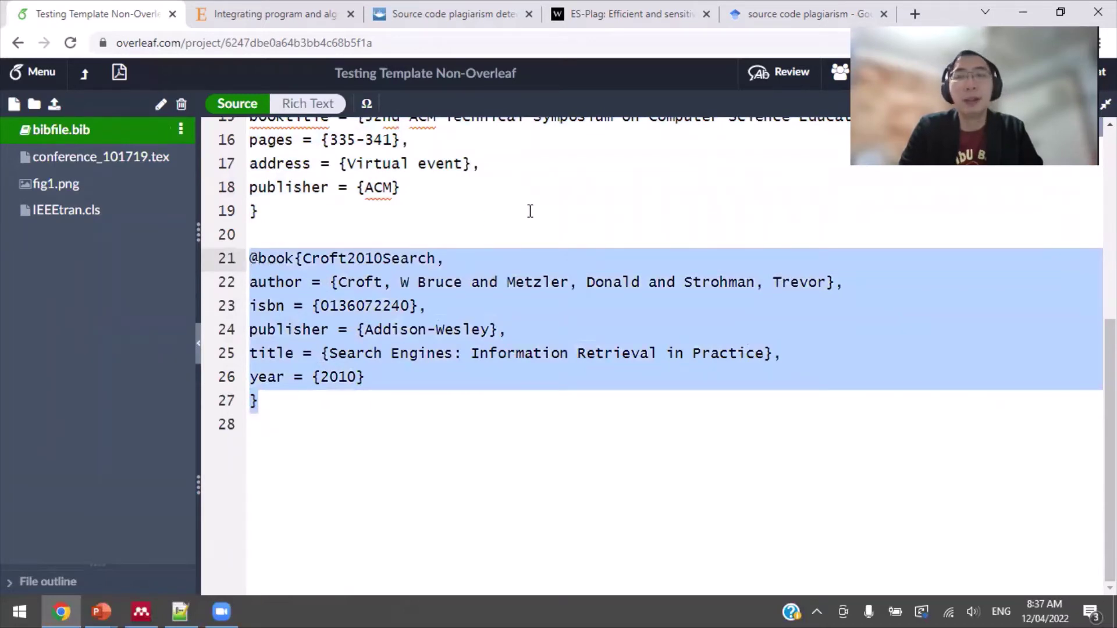
pyautogui.scroll(7, 530, 211)
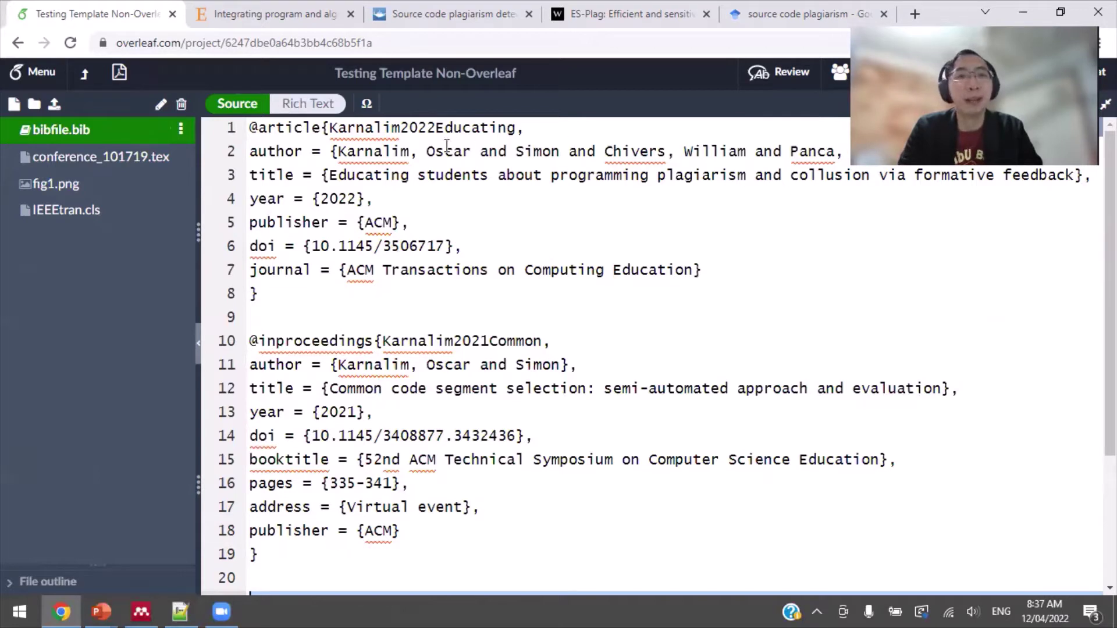
pyautogui.moveTo(363, 312); pyautogui.dragTo(250, 128)
pyautogui.click(350, 130)
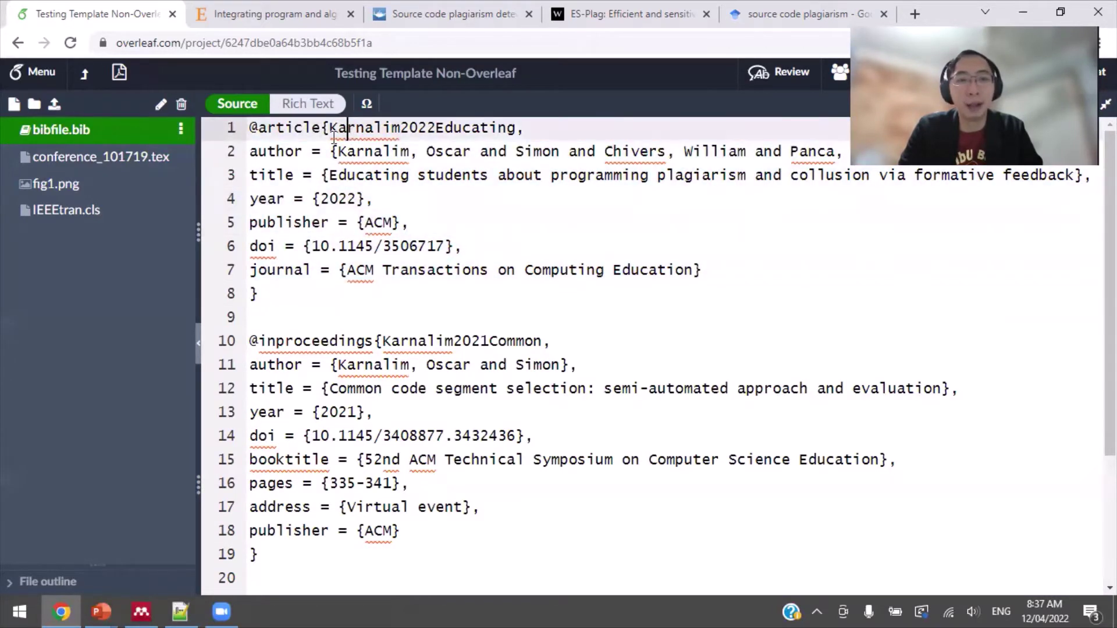
pyautogui.moveTo(319, 129); pyautogui.dragTo(258, 128)
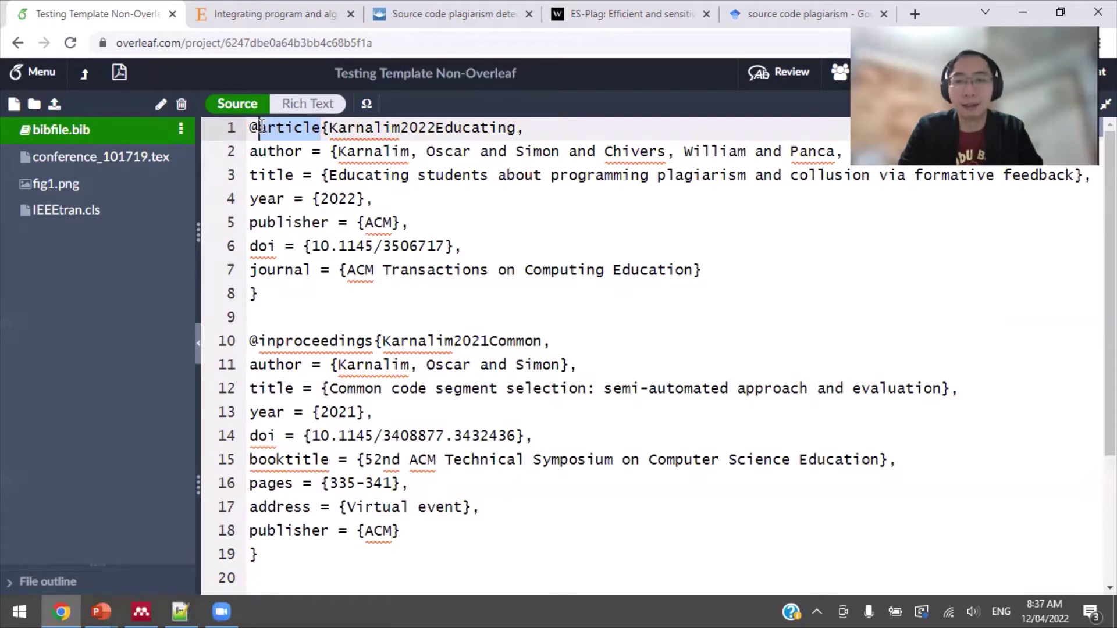
pyautogui.moveTo(573, 125); pyautogui.dragTo(332, 128)
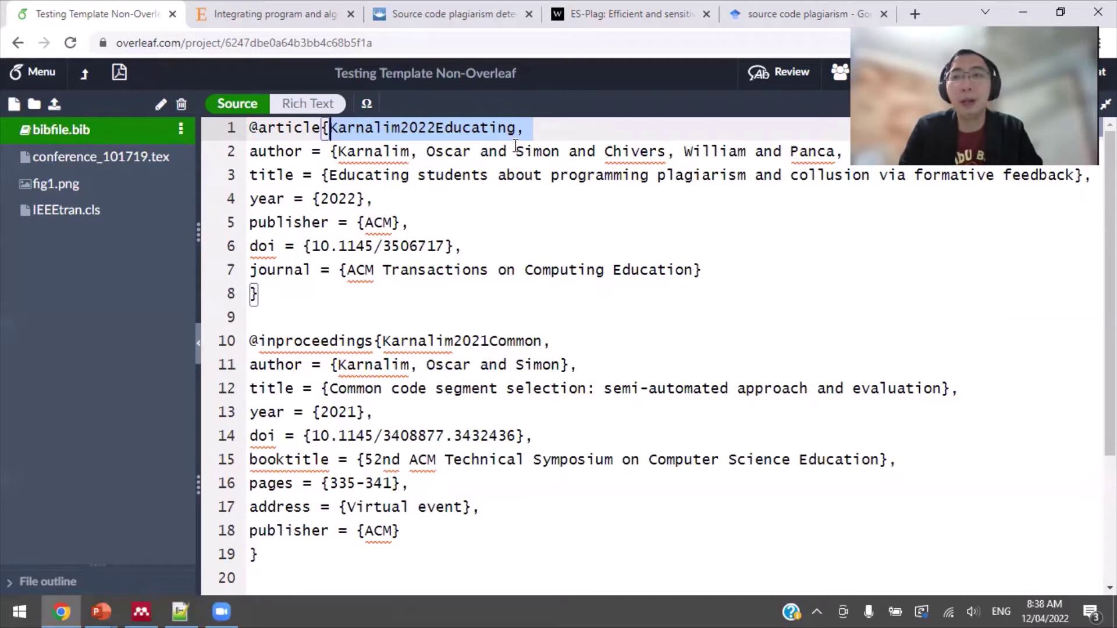
pyautogui.click(579, 126)
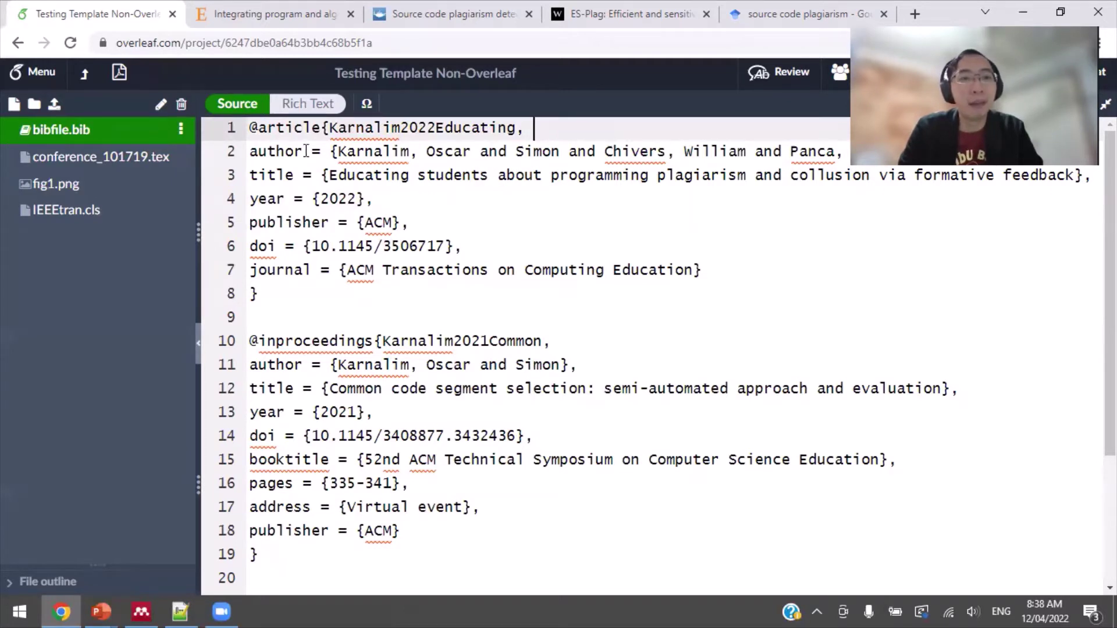
pyautogui.moveTo(321, 152); pyautogui.dragTo(219, 156)
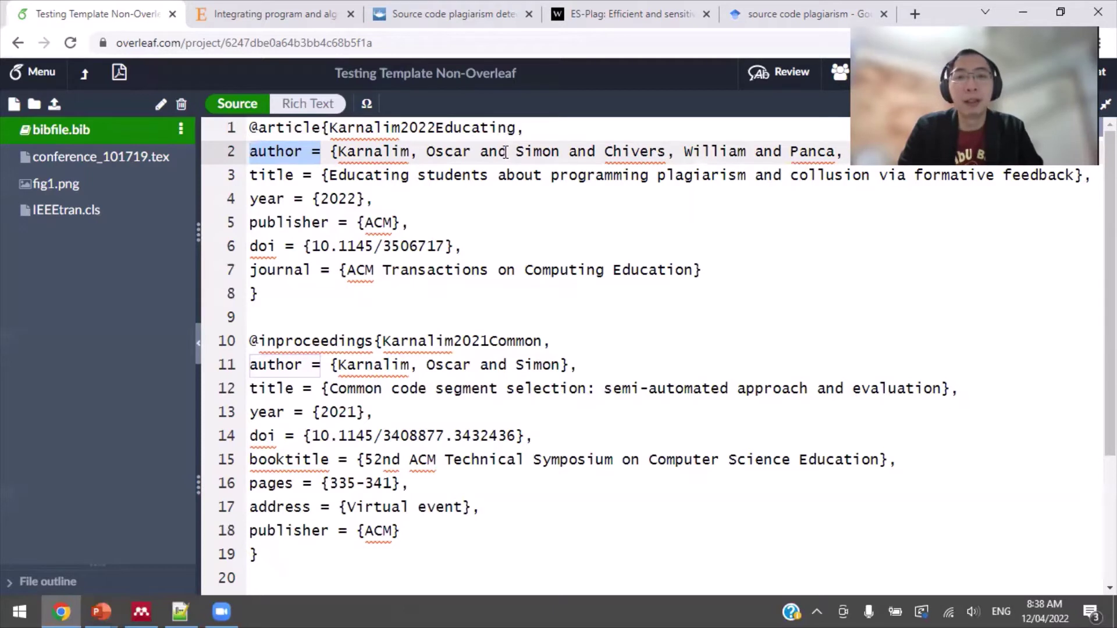
pyautogui.moveTo(506, 152); pyautogui.dragTo(475, 151)
pyautogui.doubleClick(479, 151)
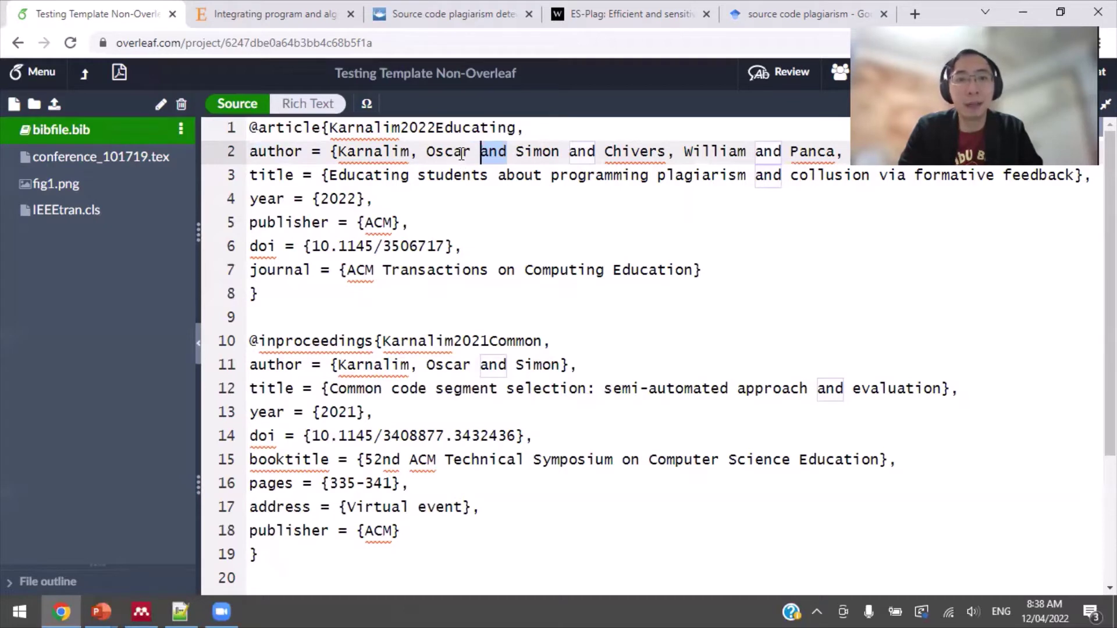
pyautogui.moveTo(464, 152); pyautogui.dragTo(356, 151)
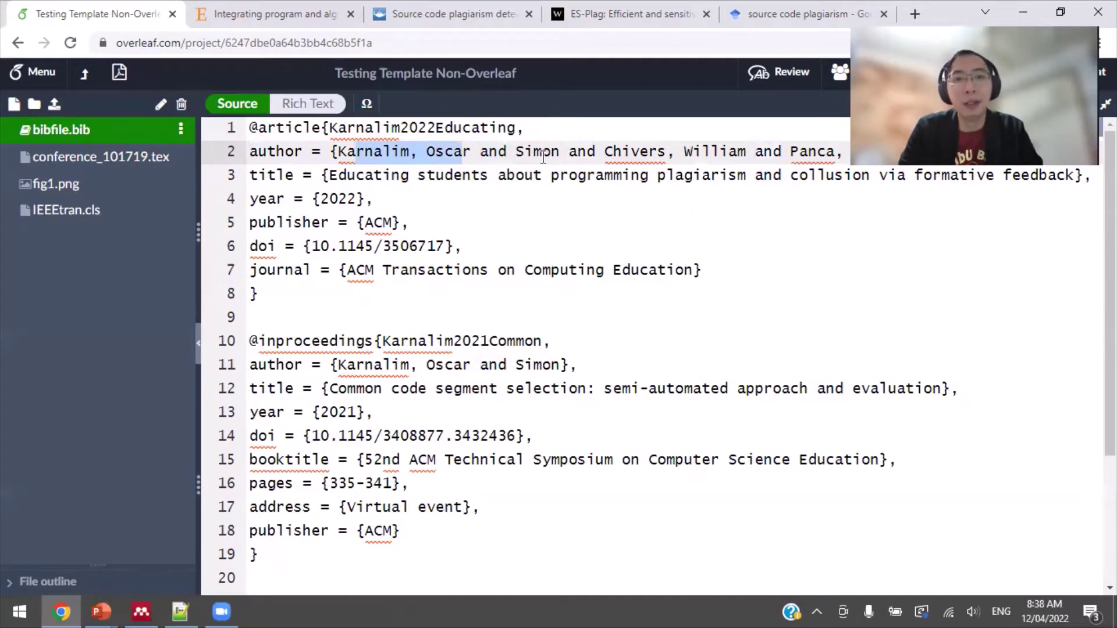
pyautogui.moveTo(555, 152); pyautogui.dragTo(516, 152)
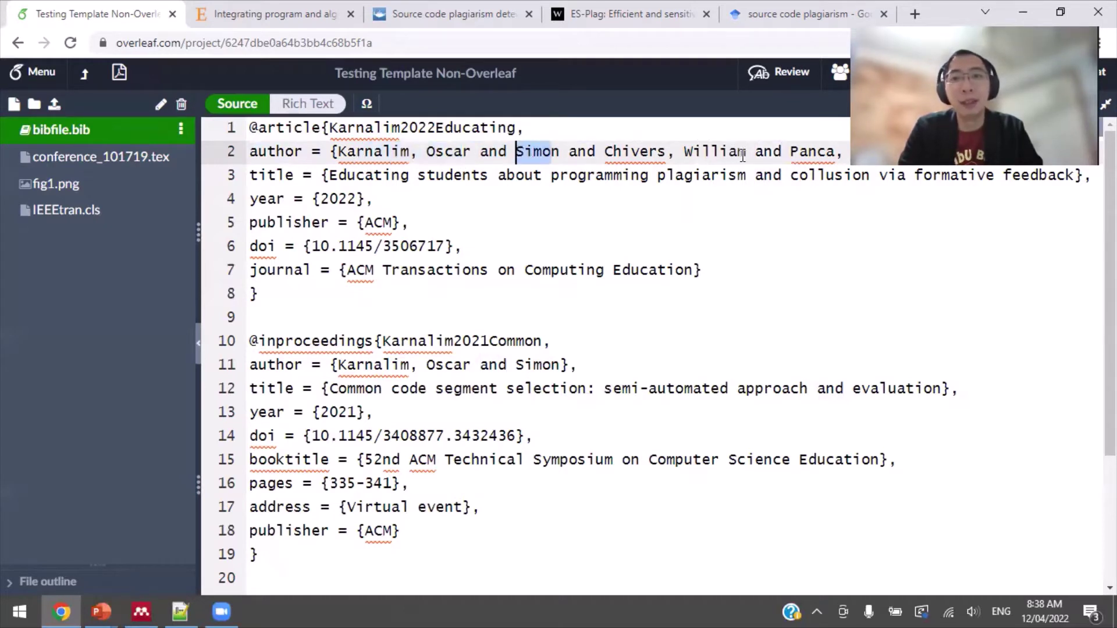
pyautogui.moveTo(739, 151); pyautogui.dragTo(605, 151)
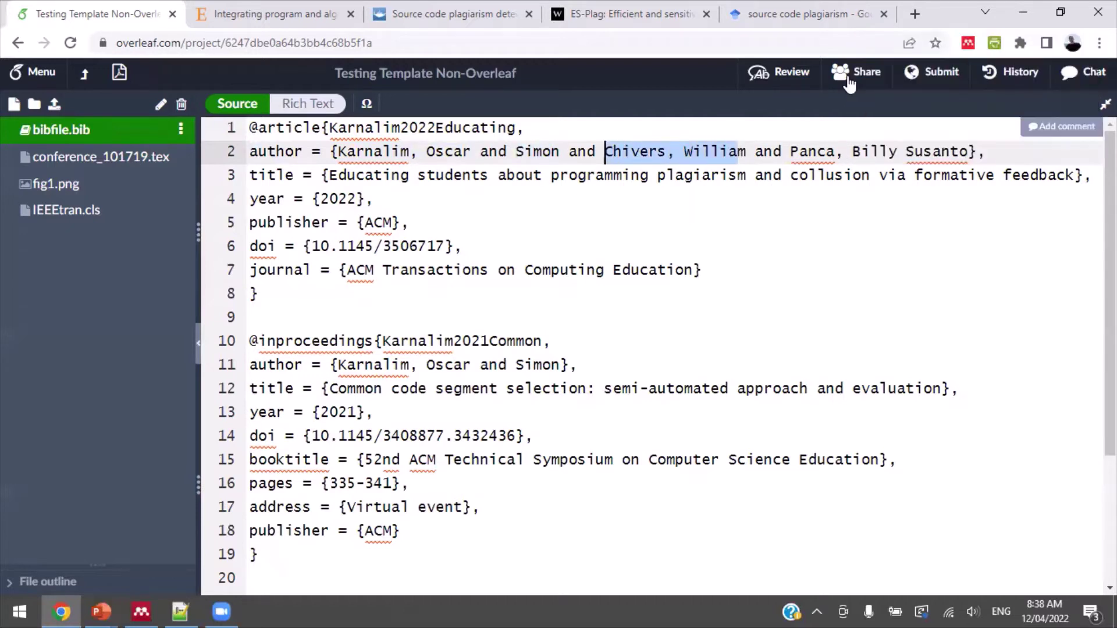
pyautogui.moveTo(961, 152); pyautogui.dragTo(792, 151)
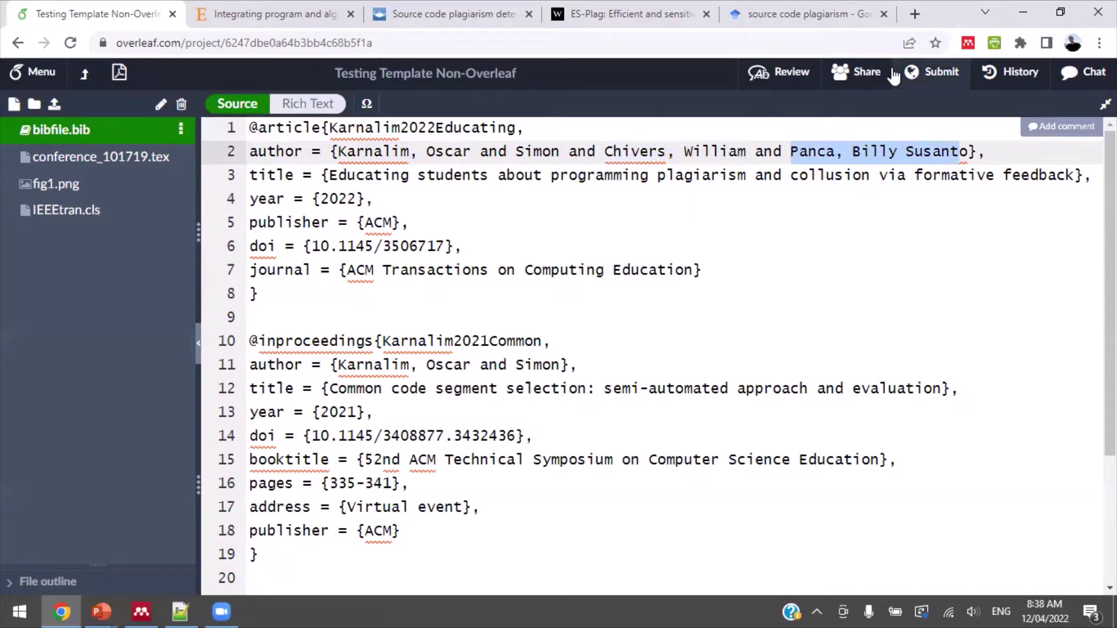
pyautogui.click(756, 153)
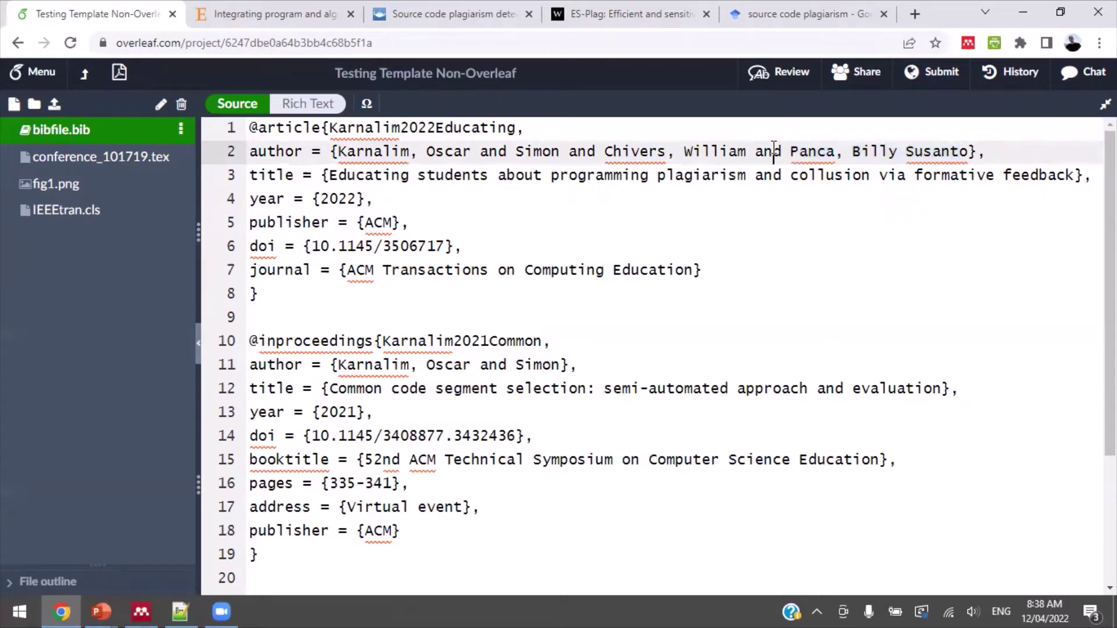
pyautogui.click(657, 152)
pyautogui.moveTo(667, 150); pyautogui.dragTo(606, 146)
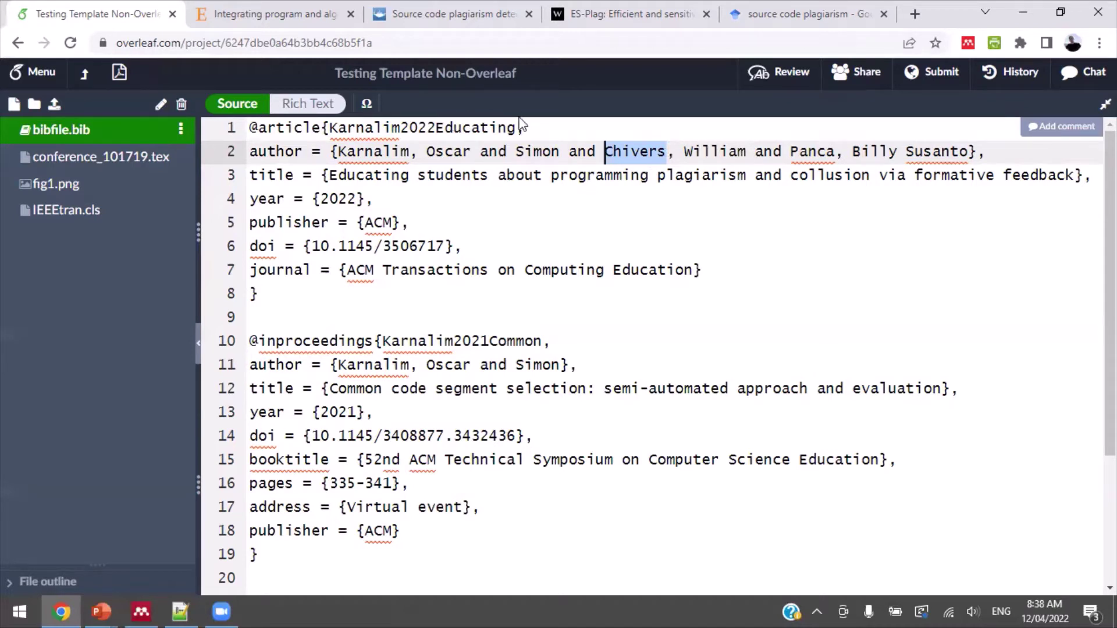
pyautogui.click(428, 151)
pyautogui.click(472, 151)
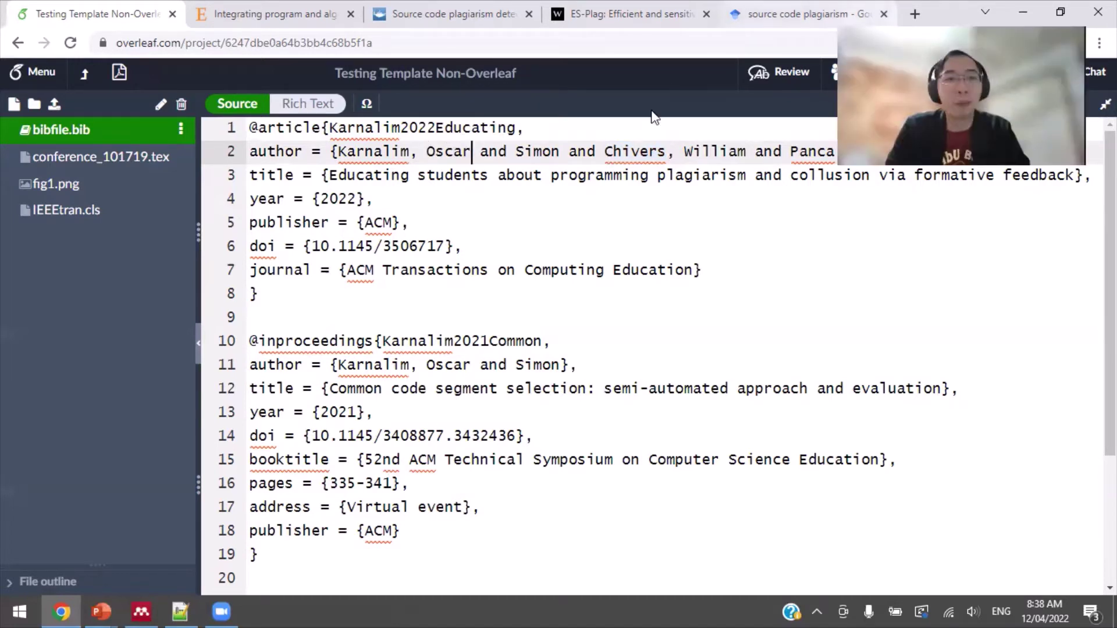
pyautogui.click(428, 175)
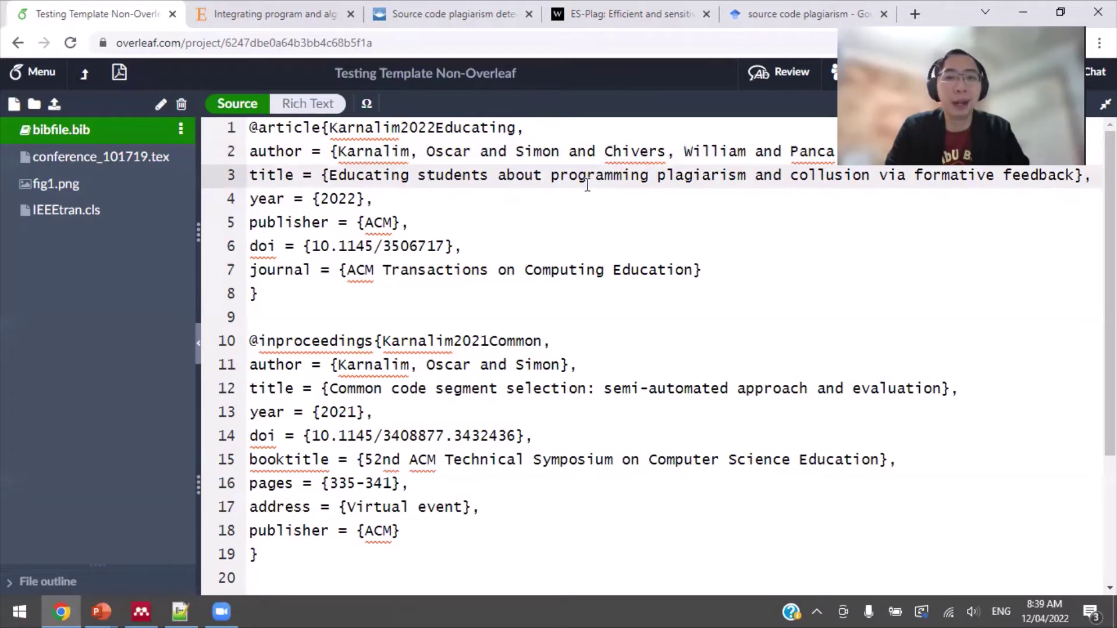
pyautogui.click(389, 201)
pyautogui.hotkey('shift', 'Home')
pyautogui.click(443, 225)
pyautogui.hotkey('shift', 'Home')
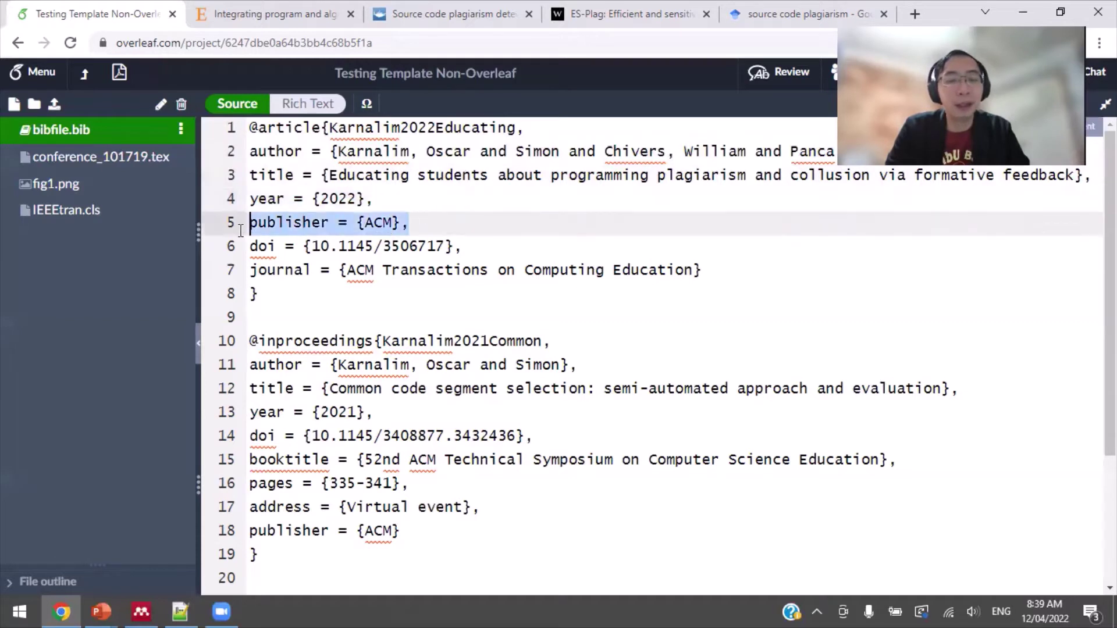
pyautogui.moveTo(466, 245); pyautogui.dragTo(231, 244)
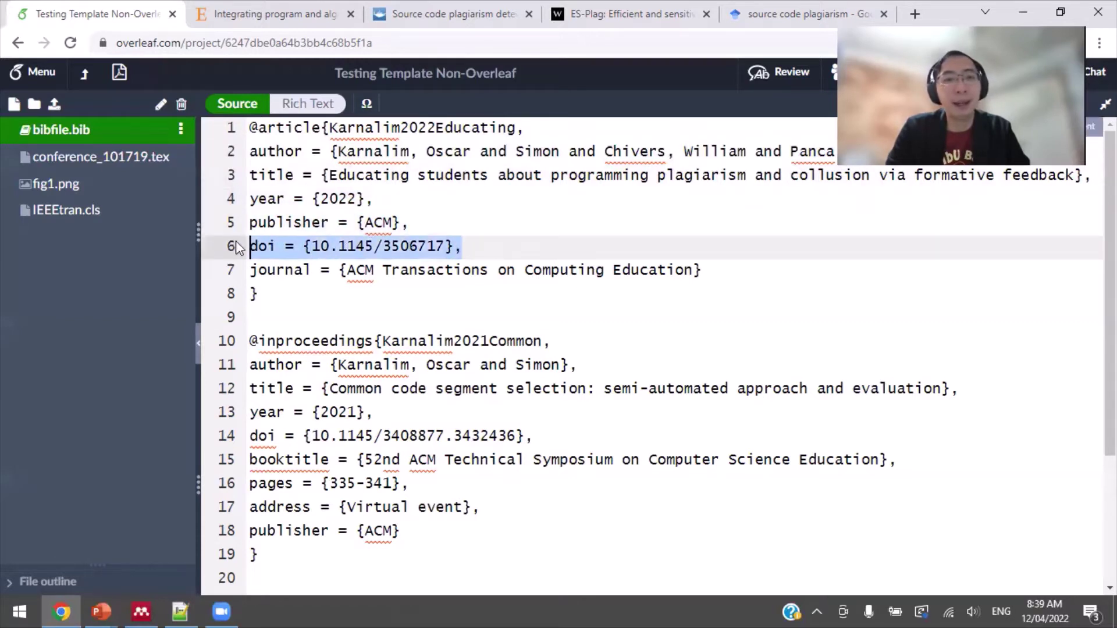
pyautogui.moveTo(704, 270); pyautogui.dragTo(245, 282)
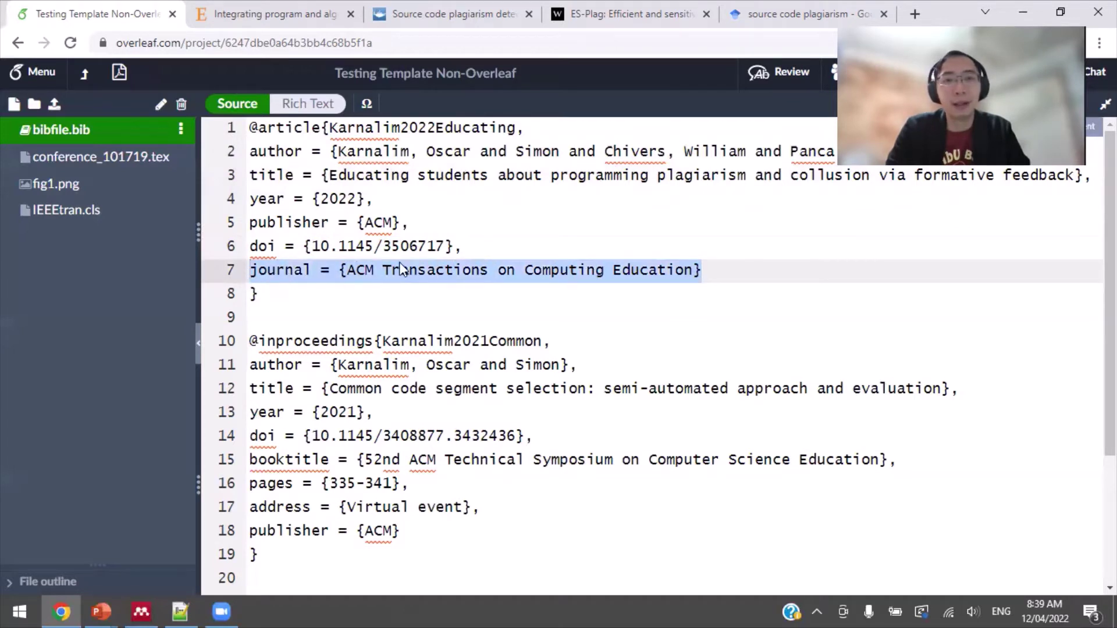
pyautogui.click(529, 232)
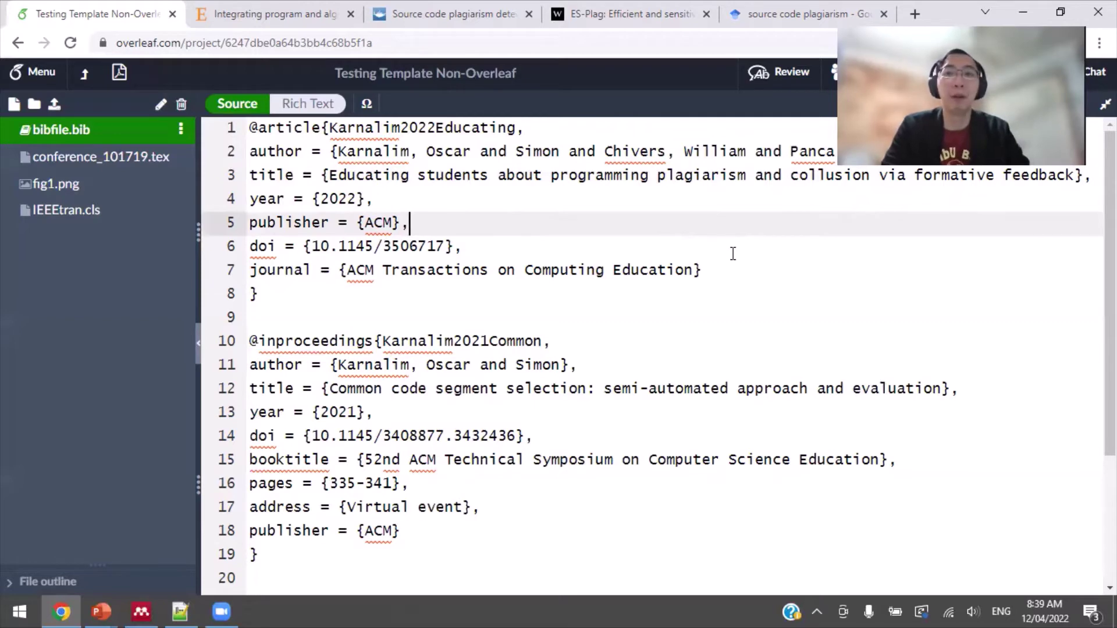
pyautogui.scroll(-1, 733, 254)
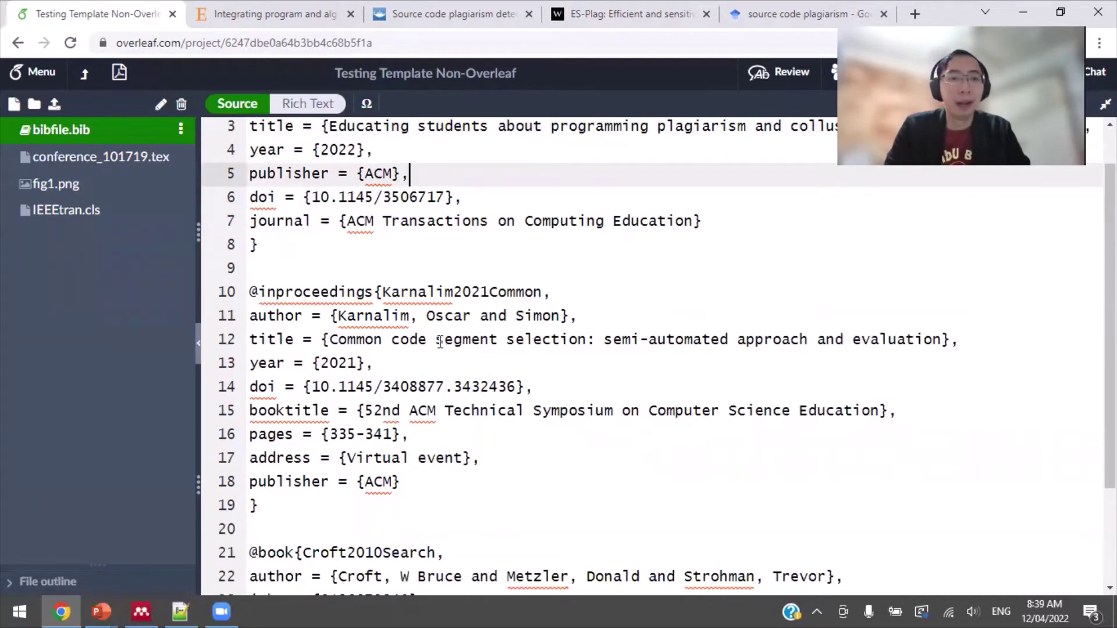
pyautogui.scroll(-2, 387, 317)
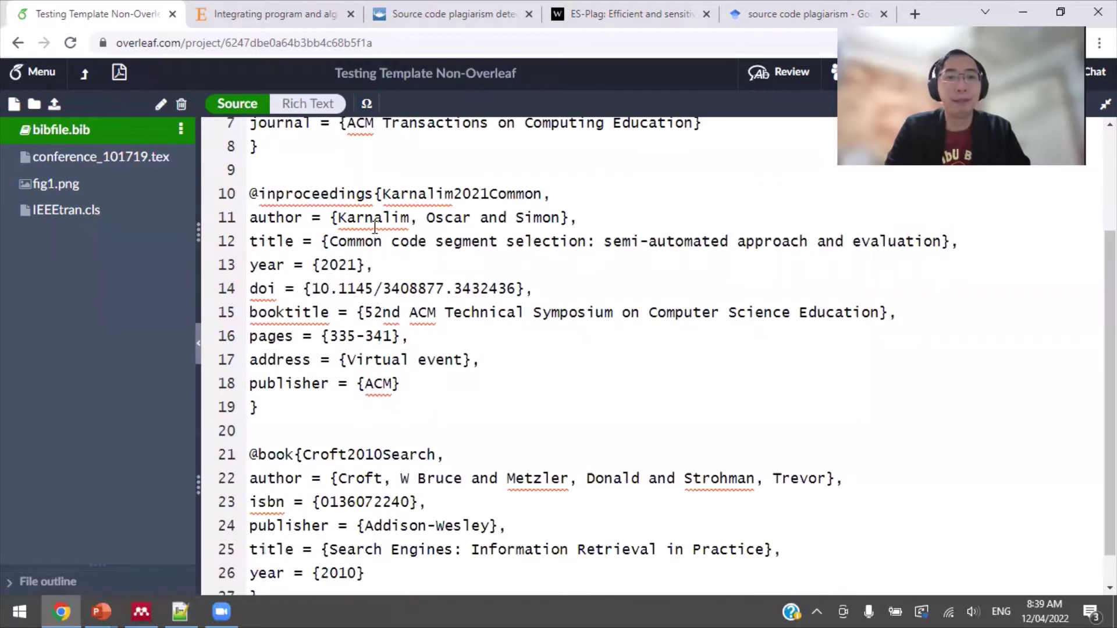
pyautogui.click(374, 193)
pyautogui.moveTo(373, 192); pyautogui.dragTo(250, 191)
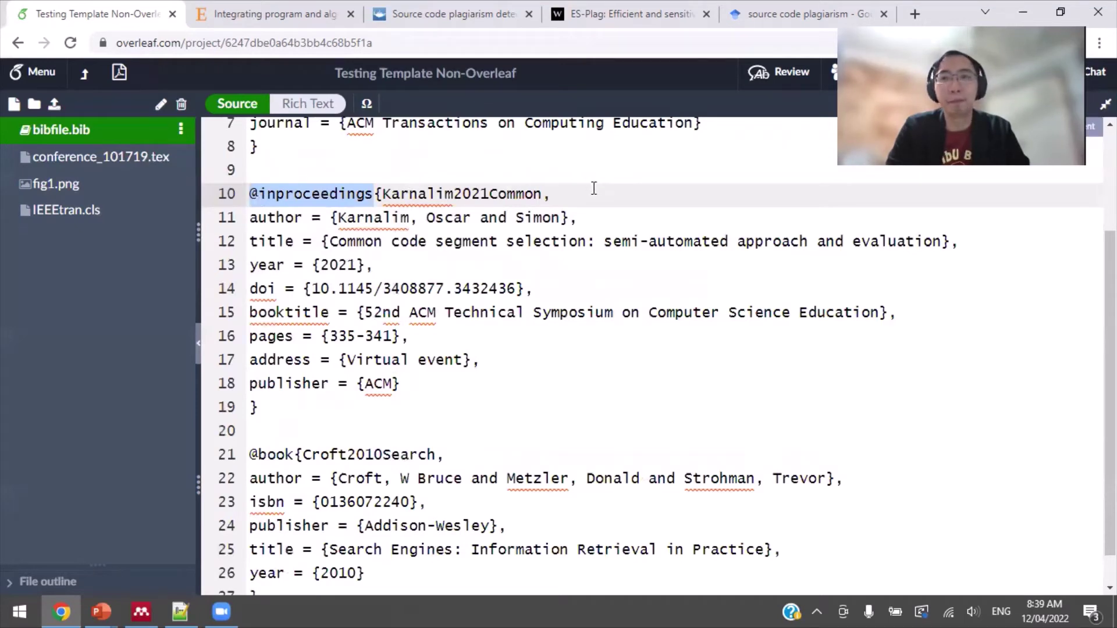
pyautogui.click(579, 194)
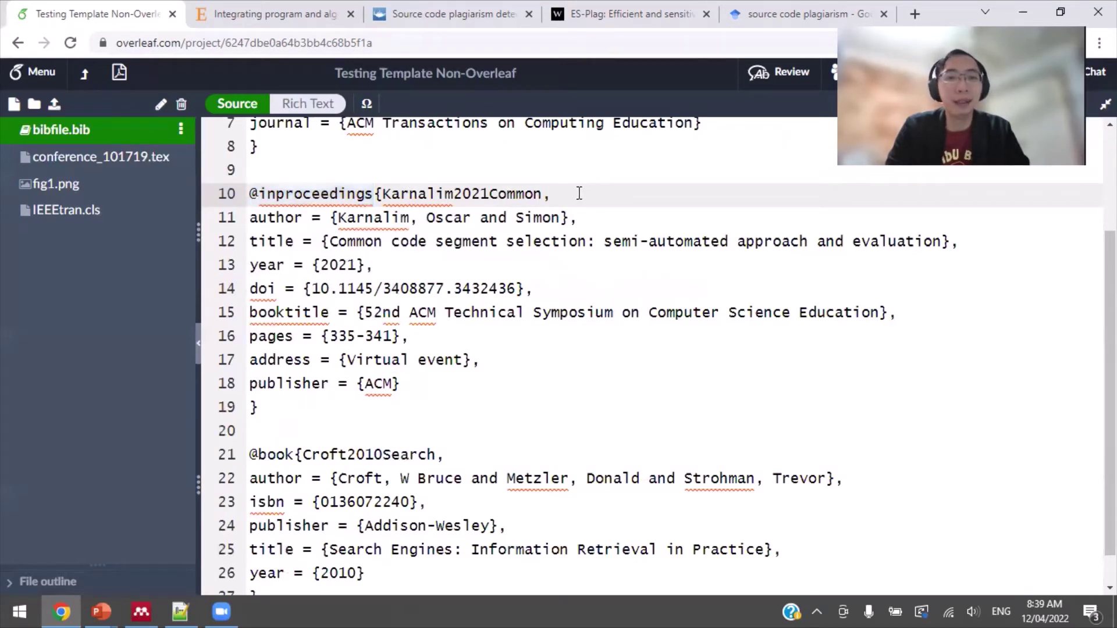
pyautogui.moveTo(579, 193); pyautogui.dragTo(382, 195)
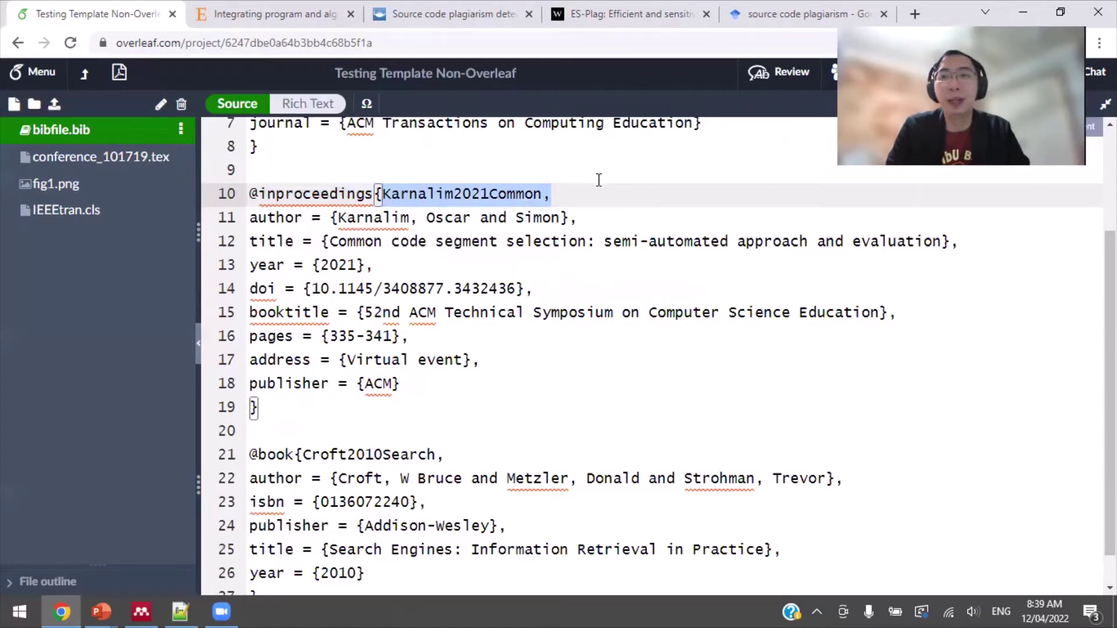
pyautogui.scroll(3, 599, 186)
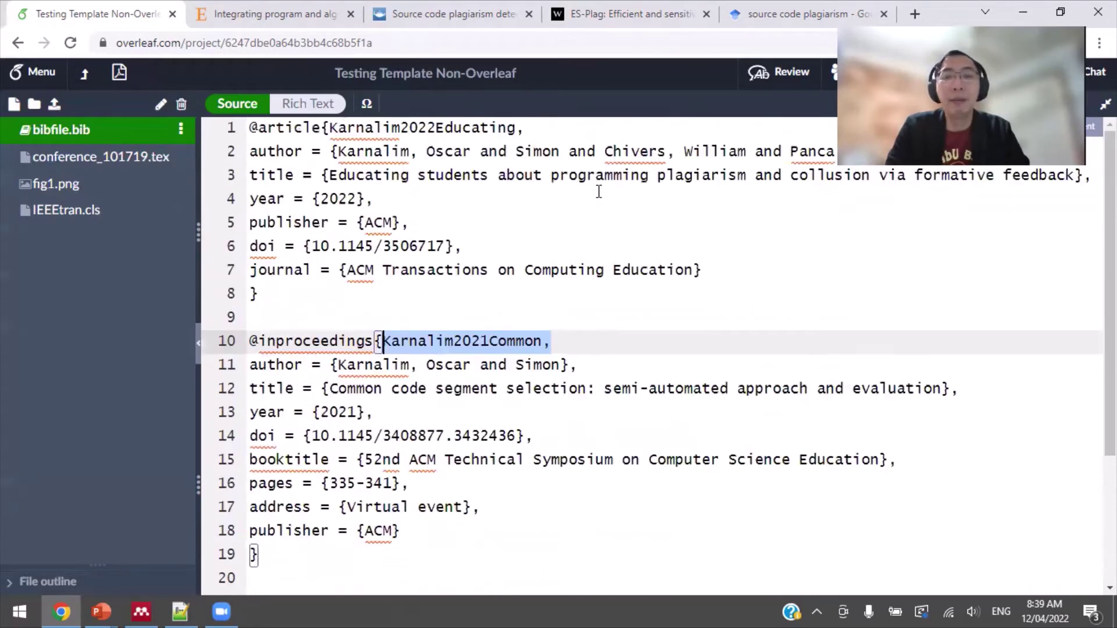
pyautogui.scroll(-2, 599, 192)
pyautogui.scroll(-1, 599, 192)
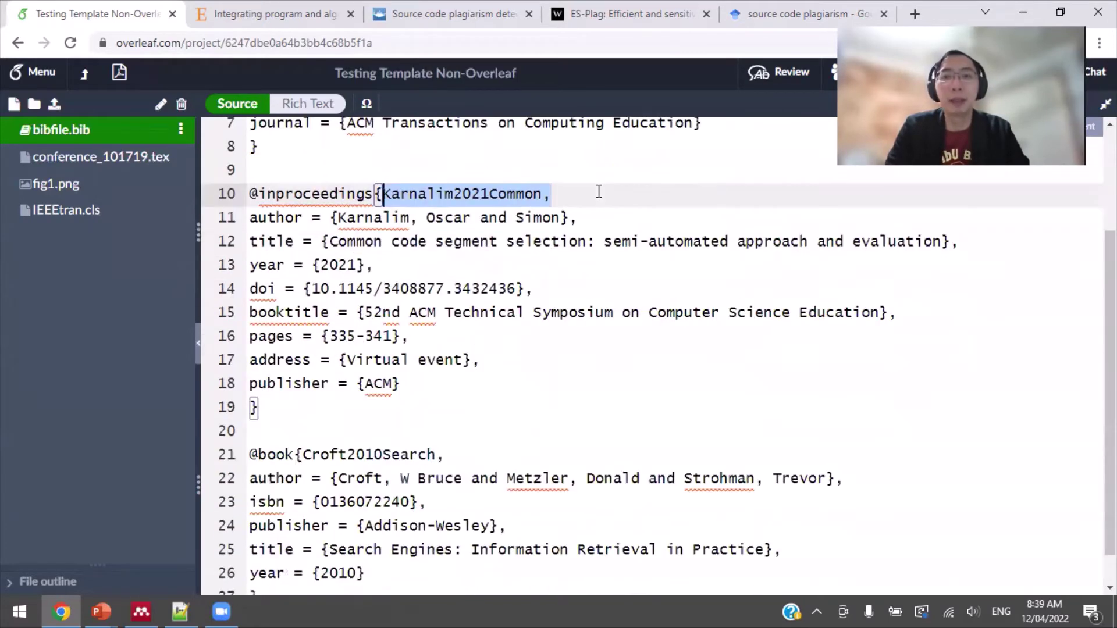
pyautogui.click(557, 193)
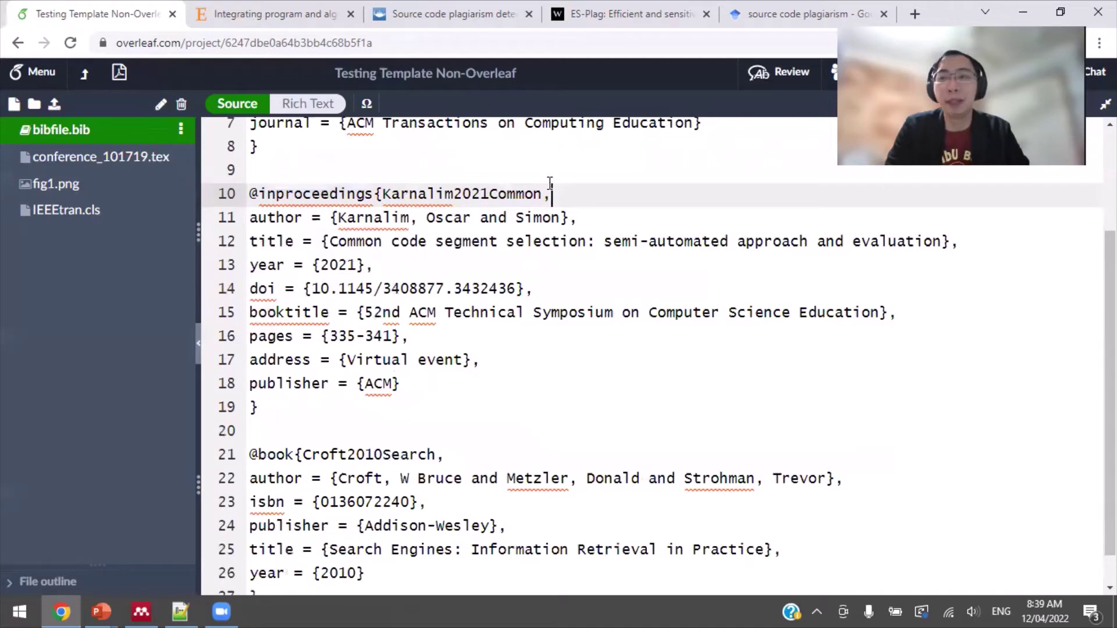
pyautogui.moveTo(453, 194); pyautogui.dragTo(392, 194)
pyautogui.moveTo(489, 193); pyautogui.dragTo(444, 194)
pyautogui.moveTo(542, 194); pyautogui.dragTo(489, 194)
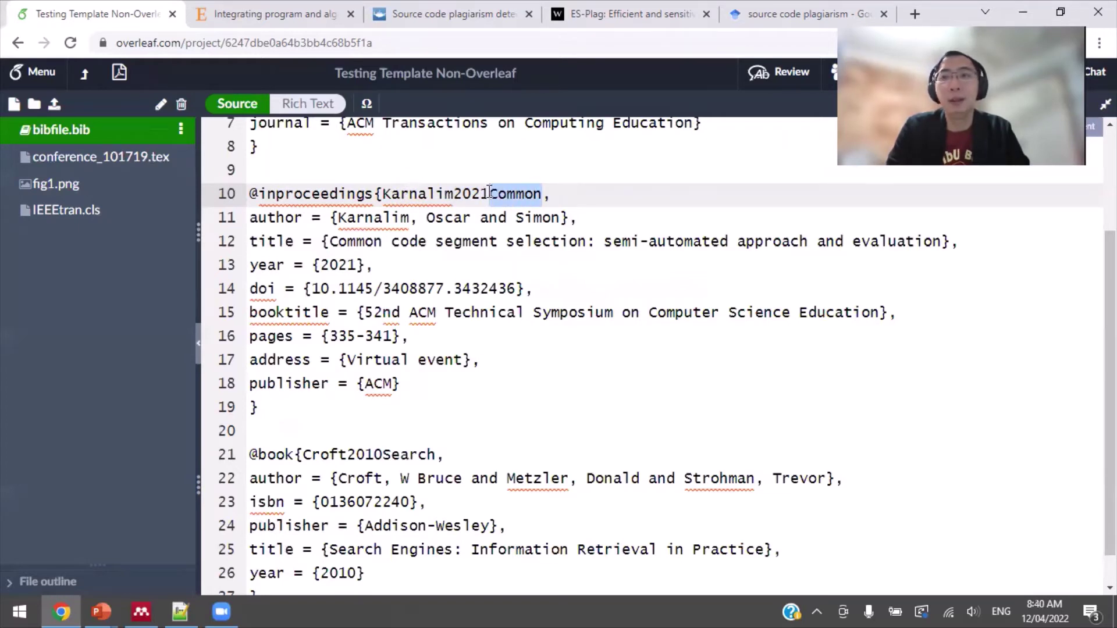
pyautogui.click(618, 217)
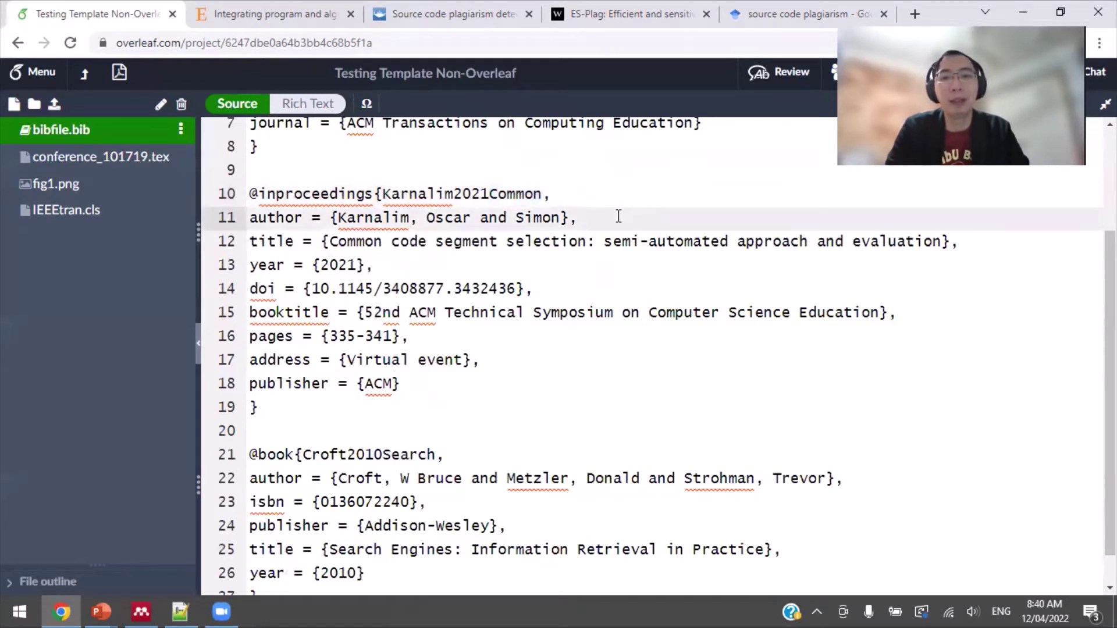
pyautogui.moveTo(618, 216); pyautogui.dragTo(249, 217)
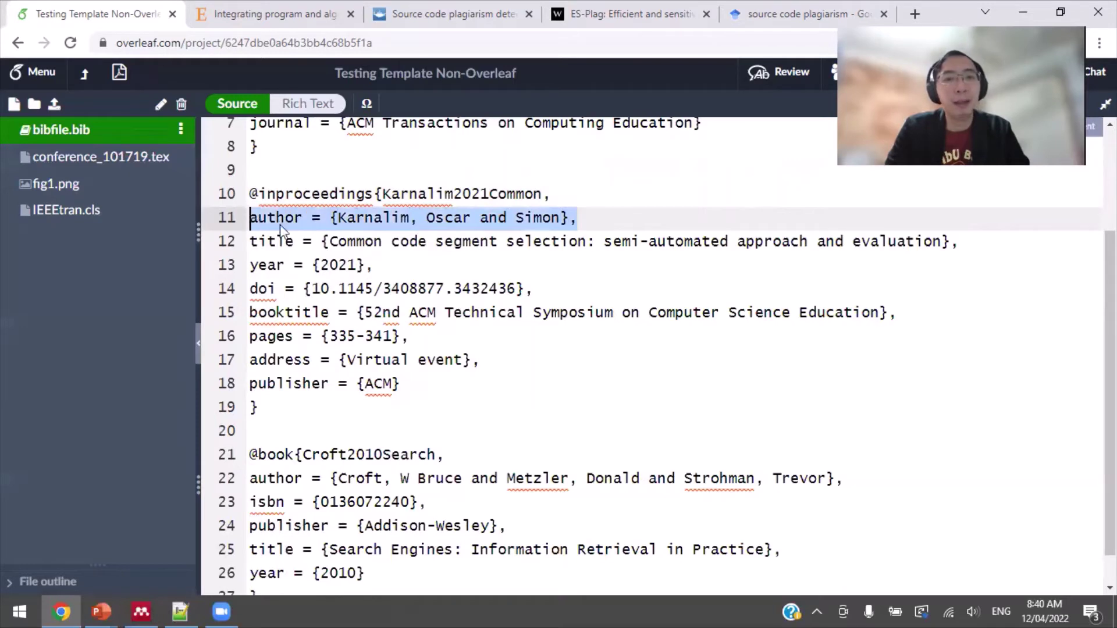
pyautogui.click(479, 242)
pyautogui.click(413, 265)
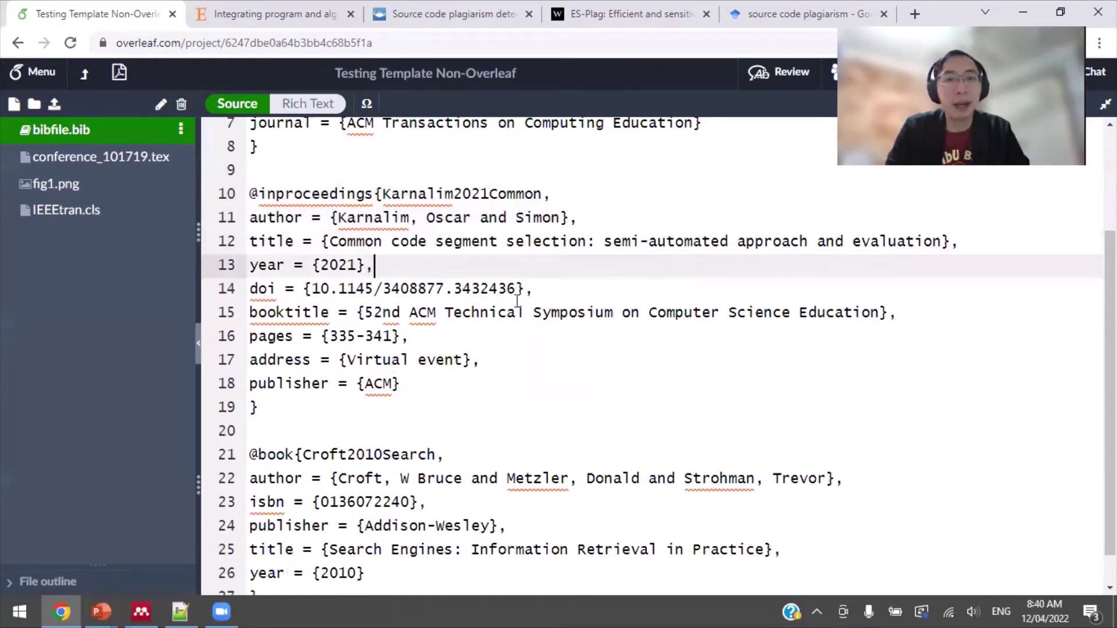
pyautogui.click(448, 312)
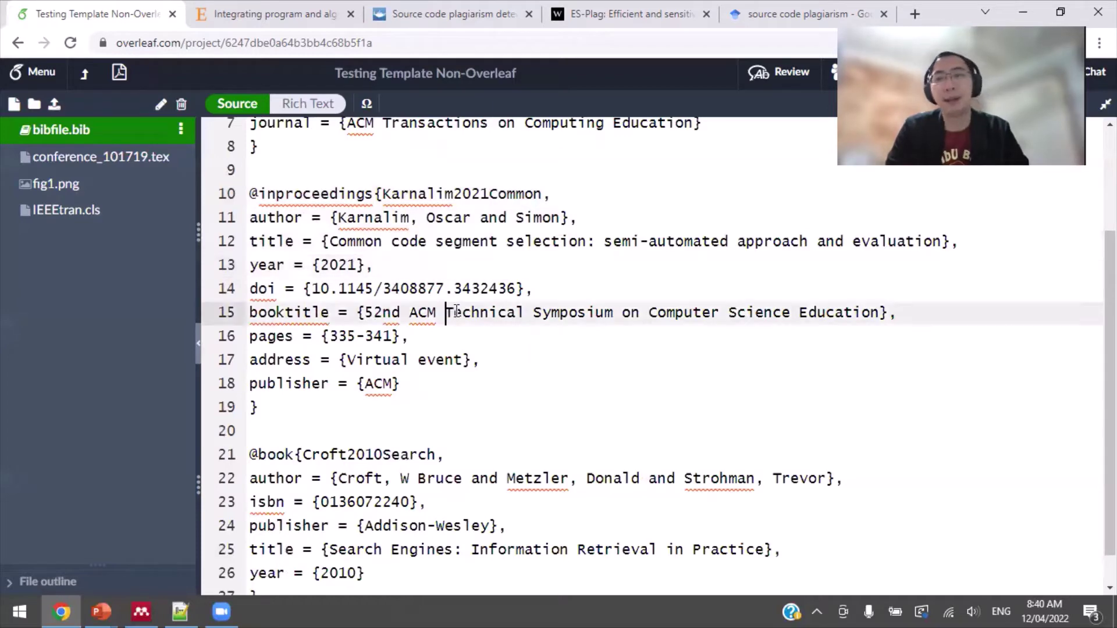
pyautogui.scroll(2, 475, 289)
pyautogui.scroll(1, 475, 292)
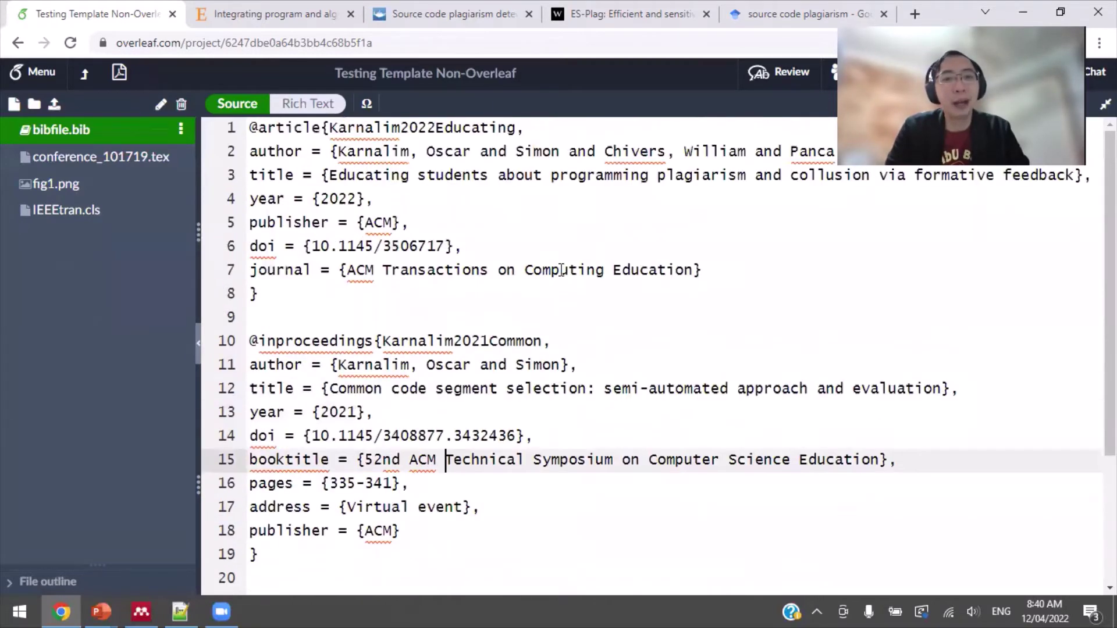
pyautogui.click(315, 271)
pyautogui.doubleClick(285, 271)
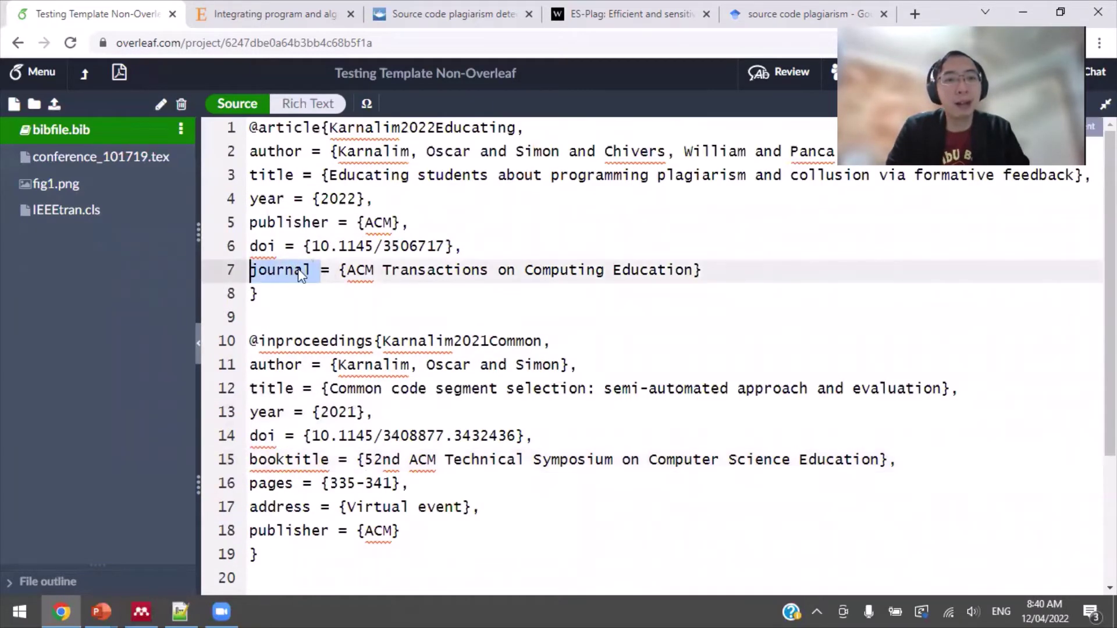
pyautogui.scroll(-4, 585, 251)
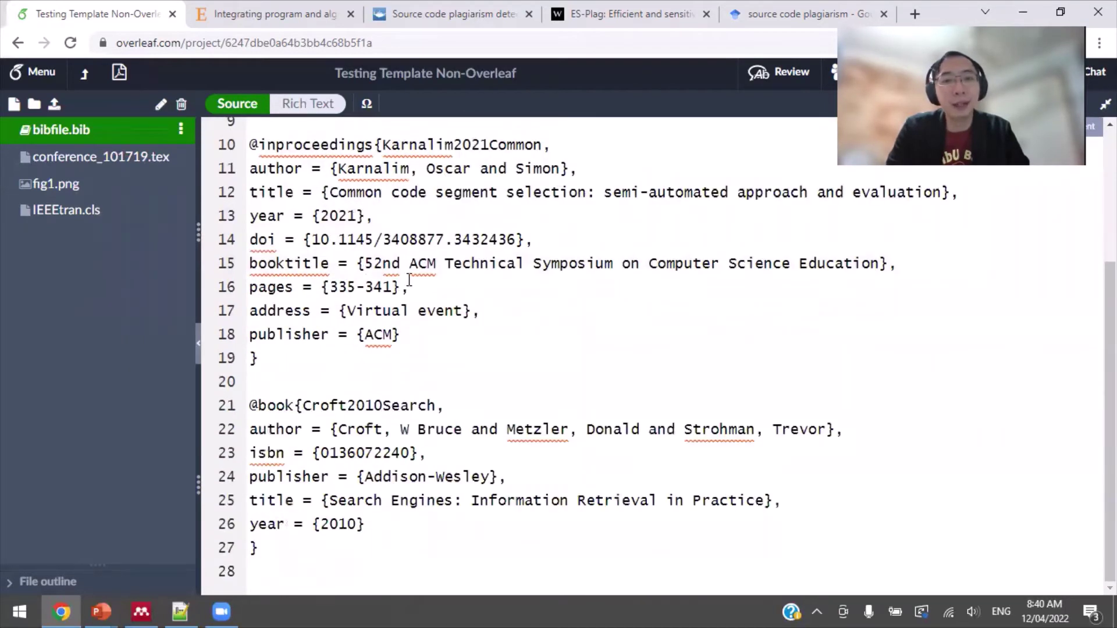
pyautogui.moveTo(347, 265); pyautogui.dragTo(227, 263)
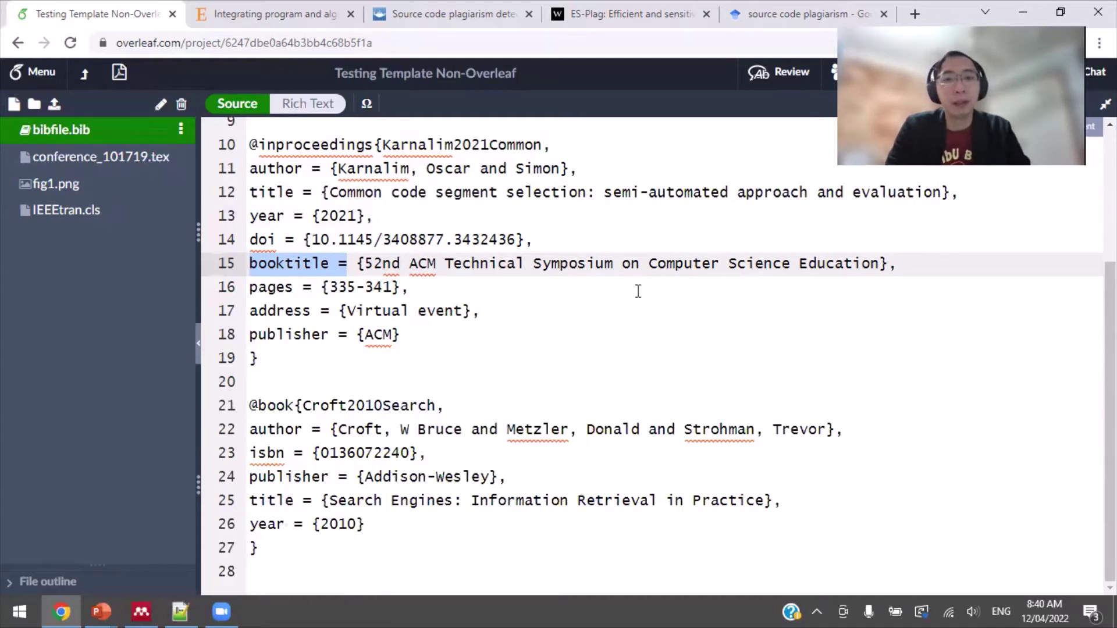
pyautogui.click(896, 265)
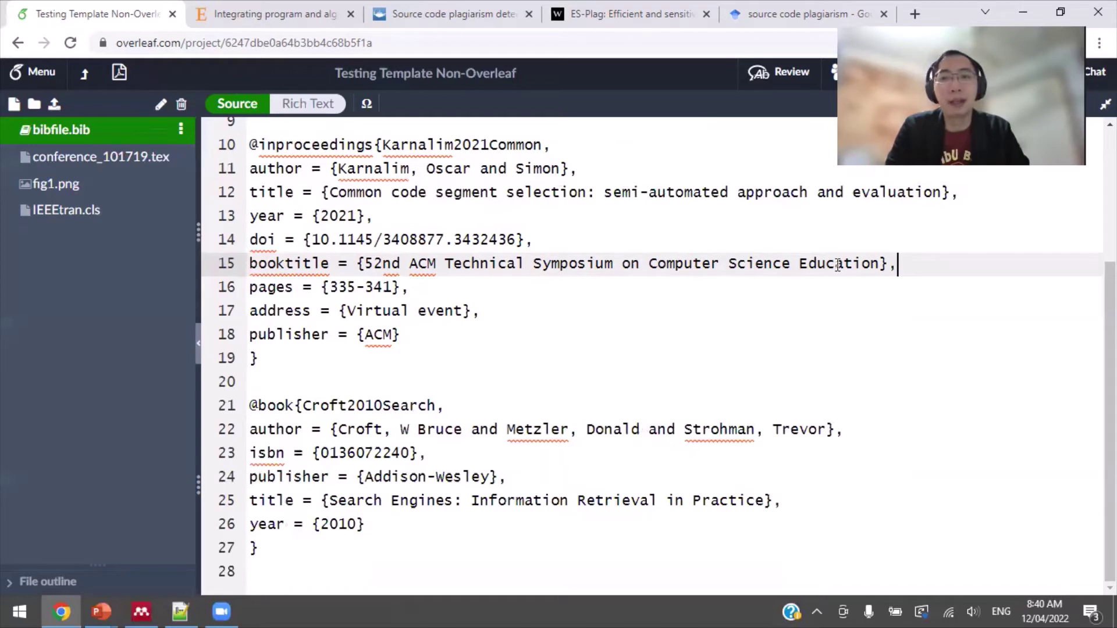
pyautogui.moveTo(410, 288); pyautogui.dragTo(234, 292)
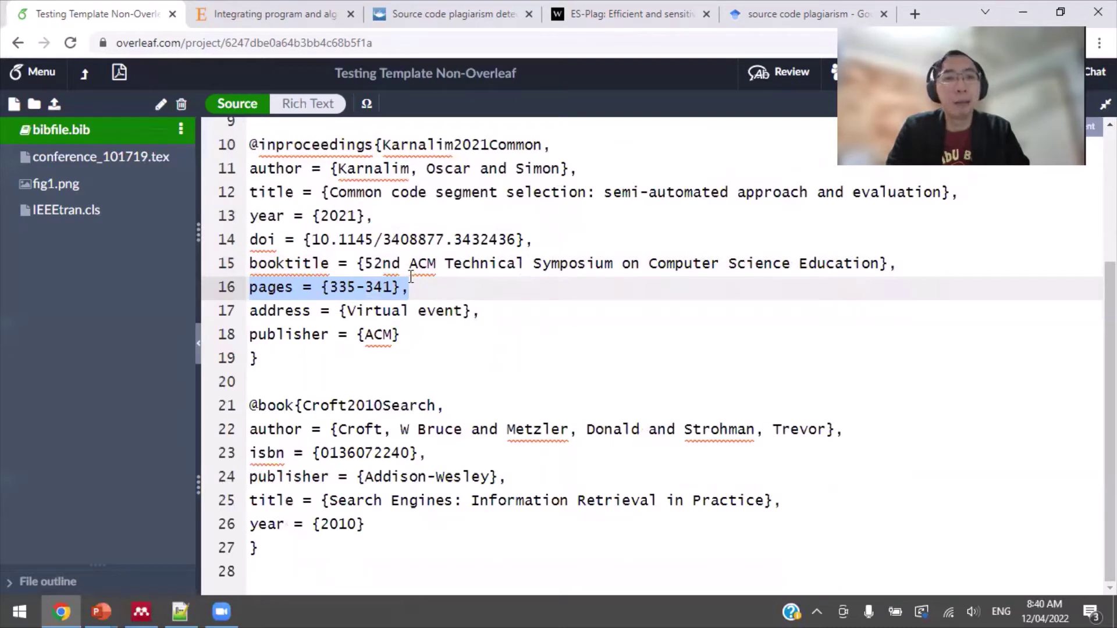
pyautogui.click(420, 292)
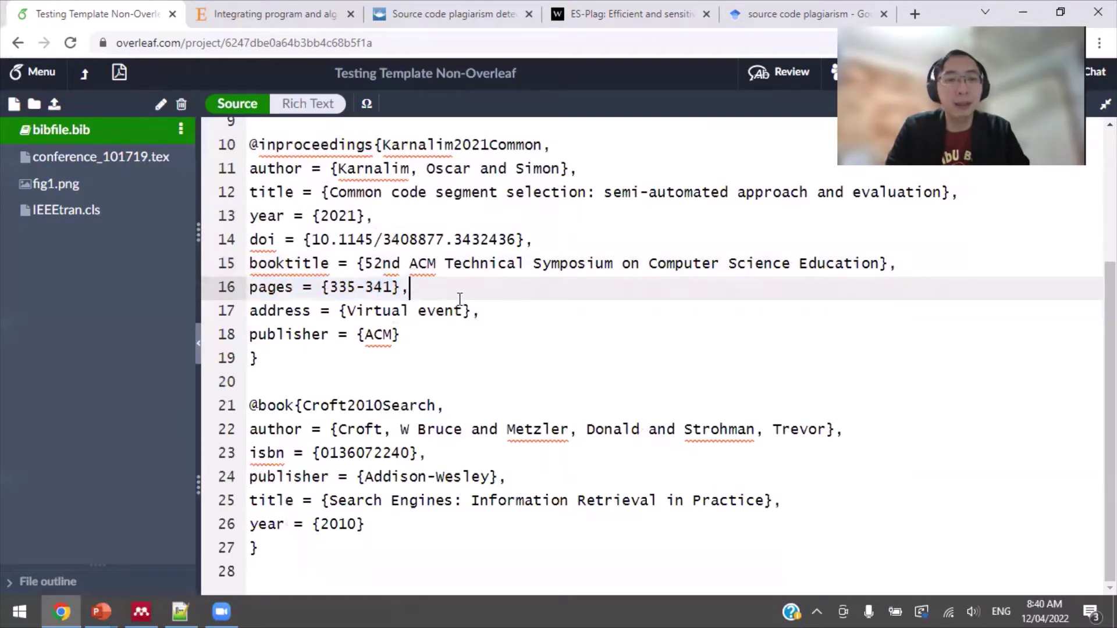
pyautogui.moveTo(512, 312); pyautogui.dragTo(234, 317)
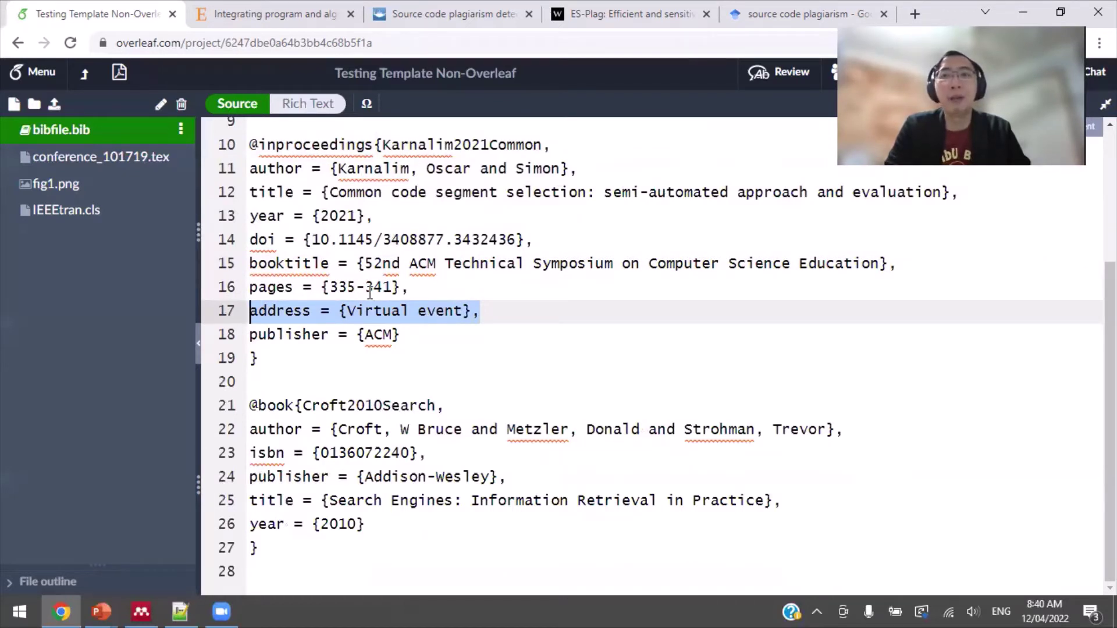
pyautogui.click(501, 312)
pyautogui.moveTo(500, 311); pyautogui.dragTo(249, 312)
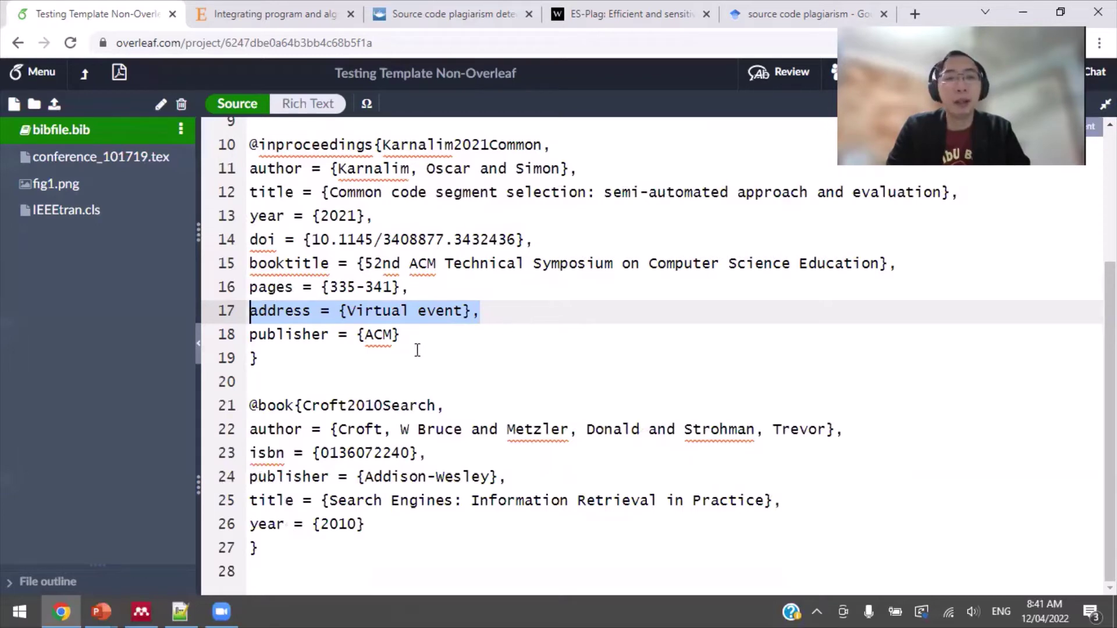
pyautogui.click(432, 335)
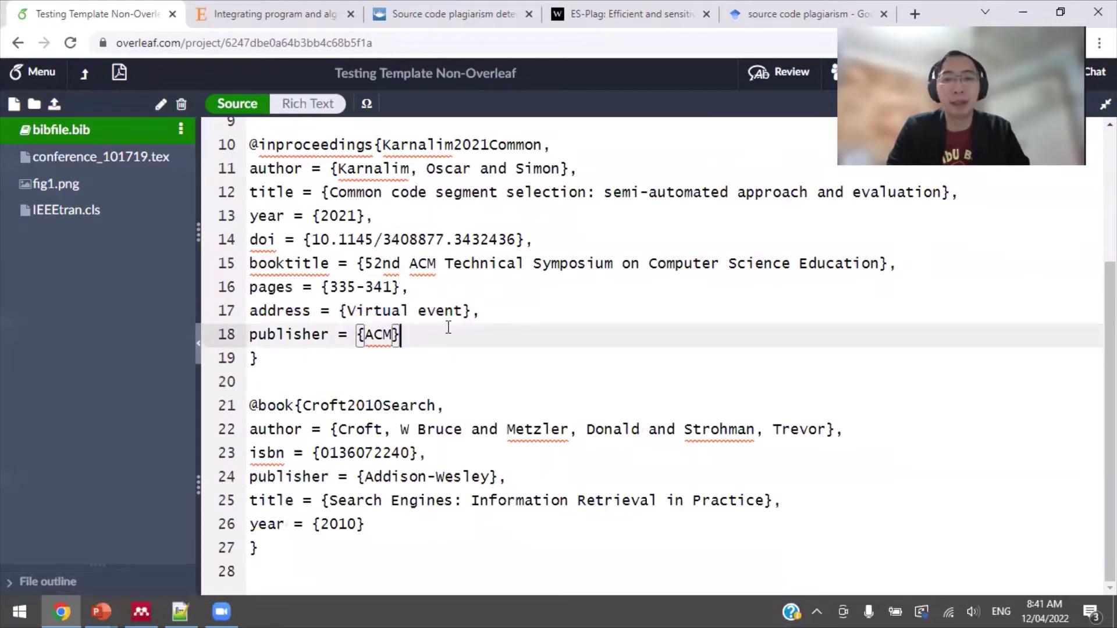
pyautogui.scroll(-2, 490, 331)
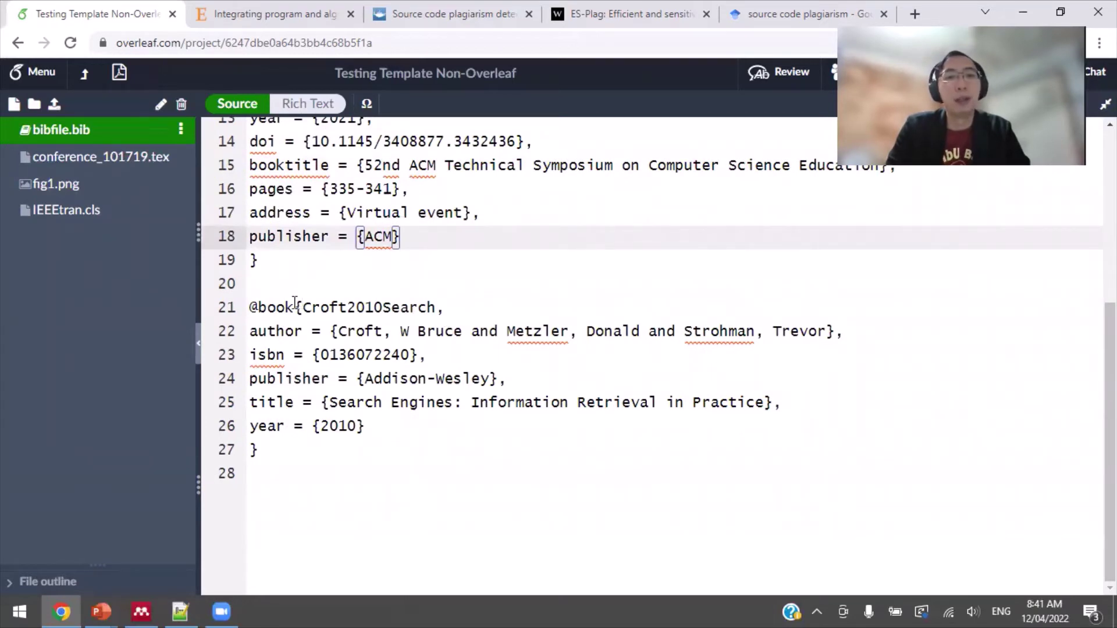
pyautogui.moveTo(294, 300); pyautogui.dragTo(240, 301)
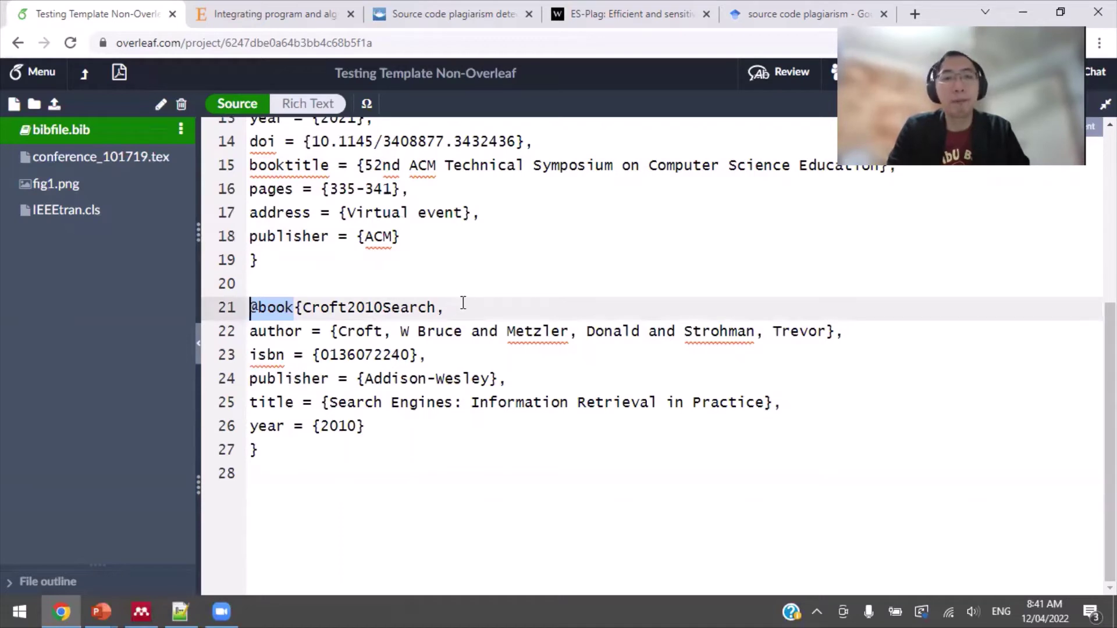
pyautogui.moveTo(471, 303); pyautogui.dragTo(301, 304)
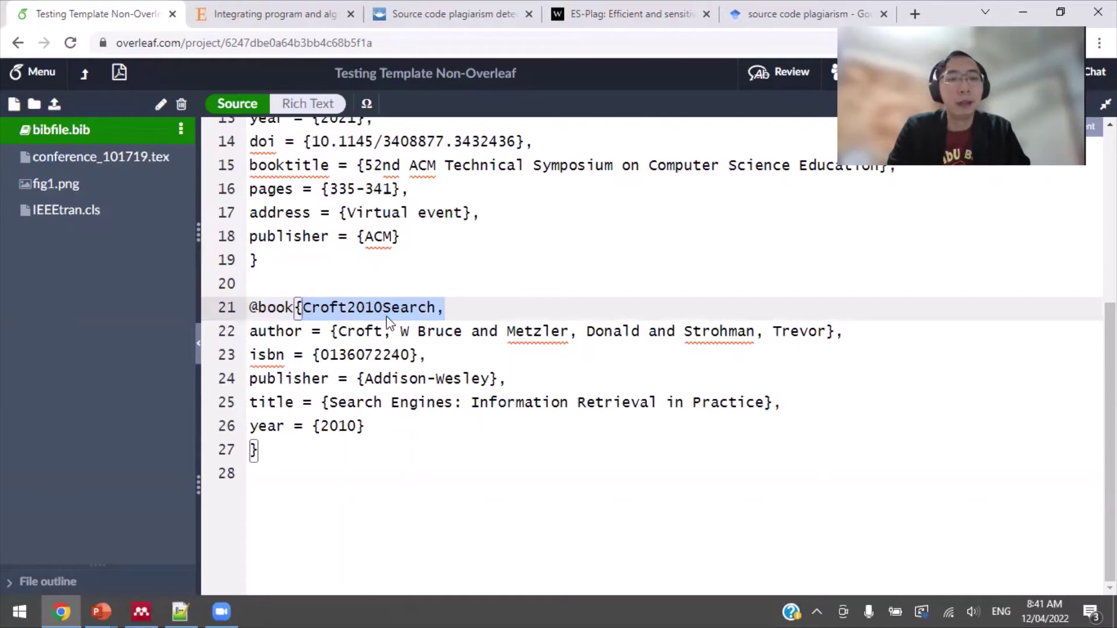
pyautogui.click(419, 307)
pyautogui.click(356, 307)
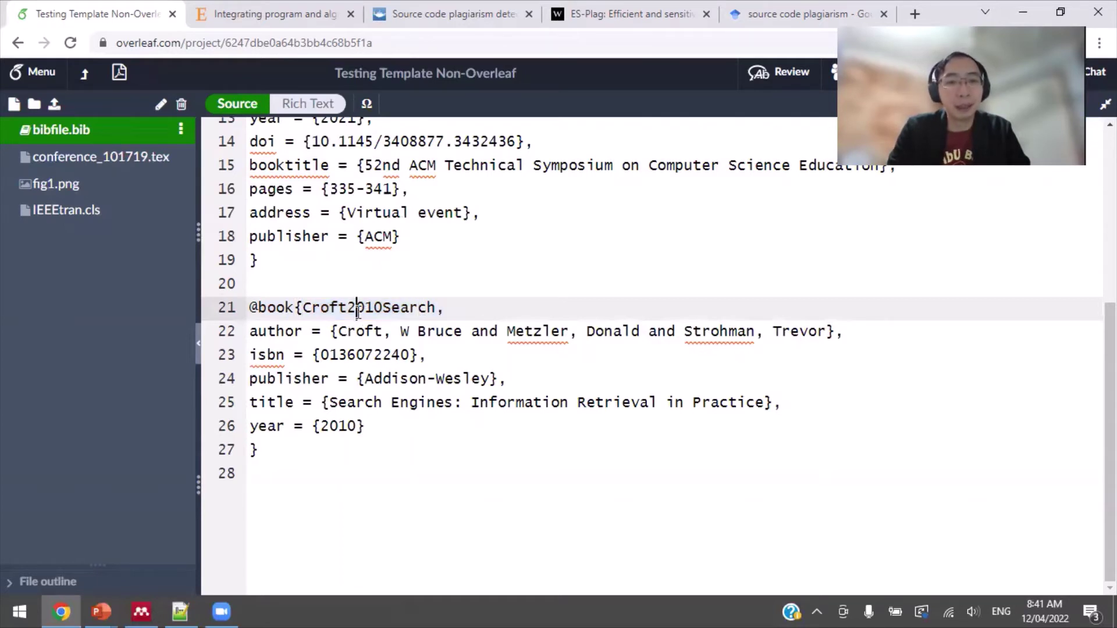
pyautogui.click(420, 354)
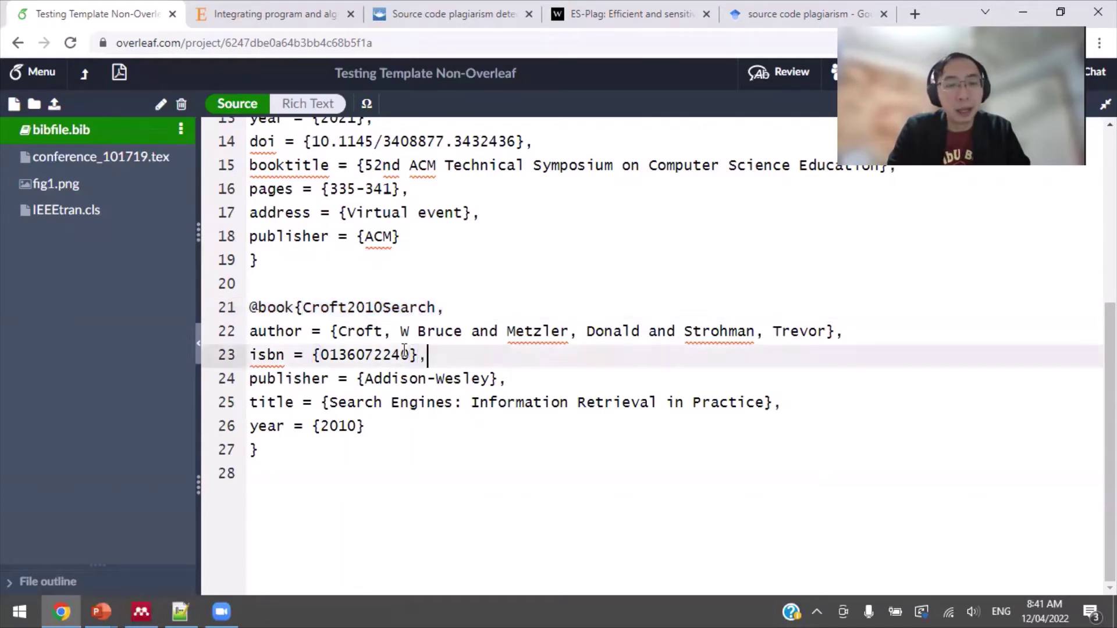
pyautogui.moveTo(430, 356); pyautogui.dragTo(242, 356)
pyautogui.moveTo(507, 378); pyautogui.dragTo(249, 378)
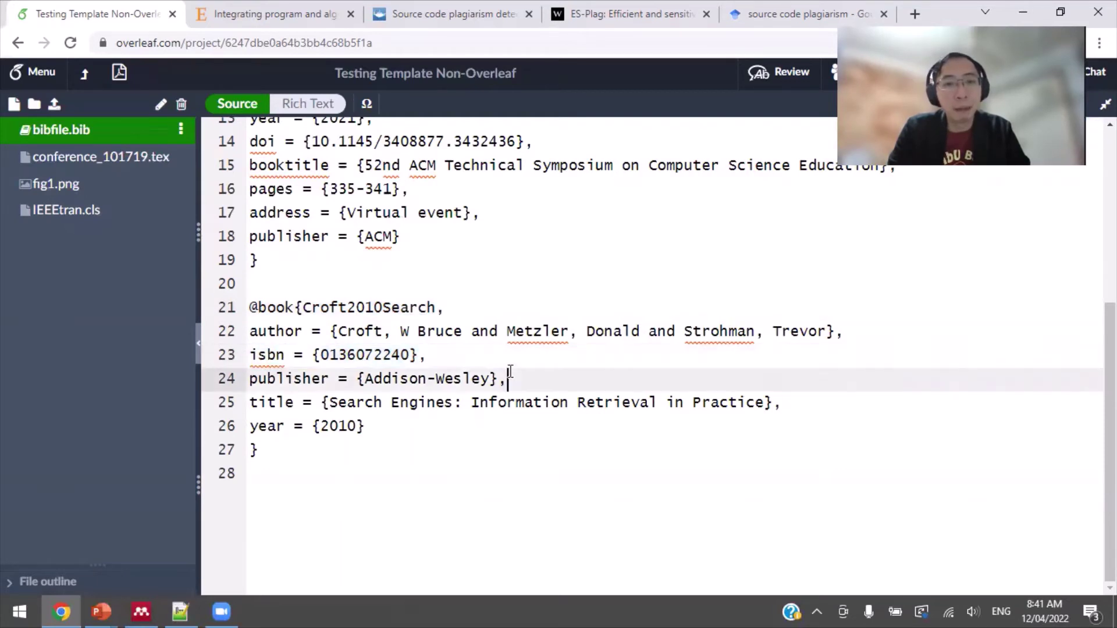
pyautogui.click(370, 425)
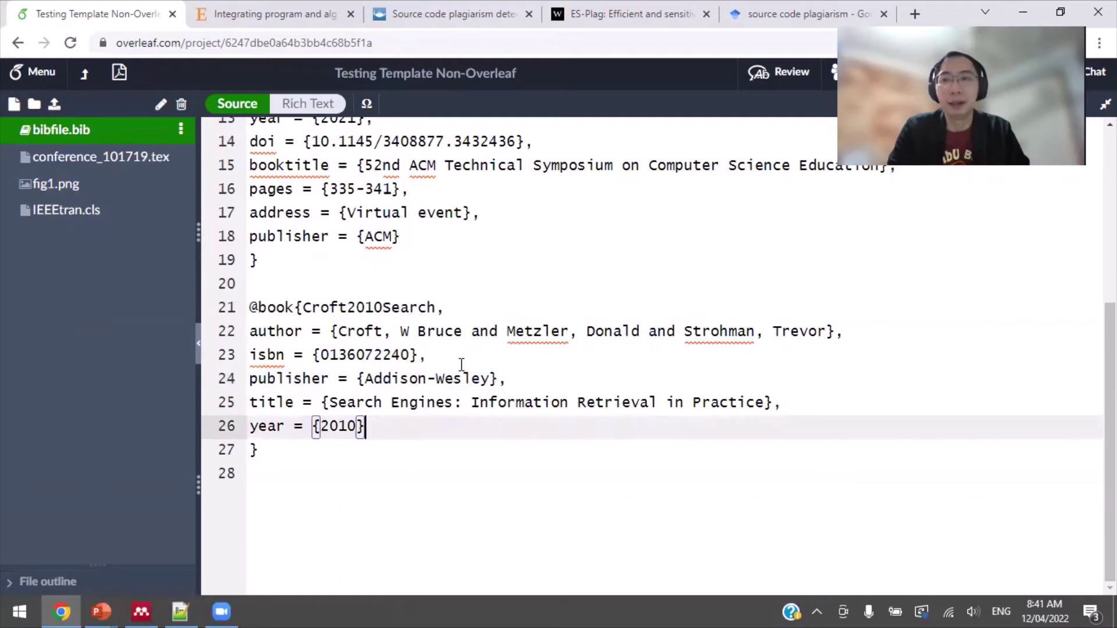
pyautogui.scroll(5, 463, 365)
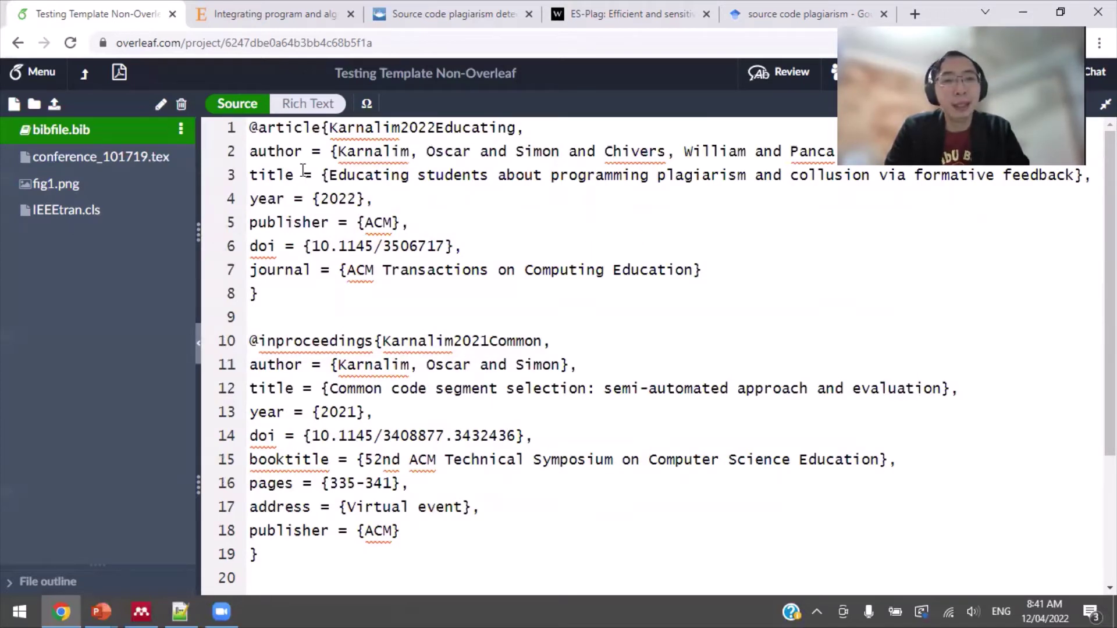
pyautogui.click(330, 127)
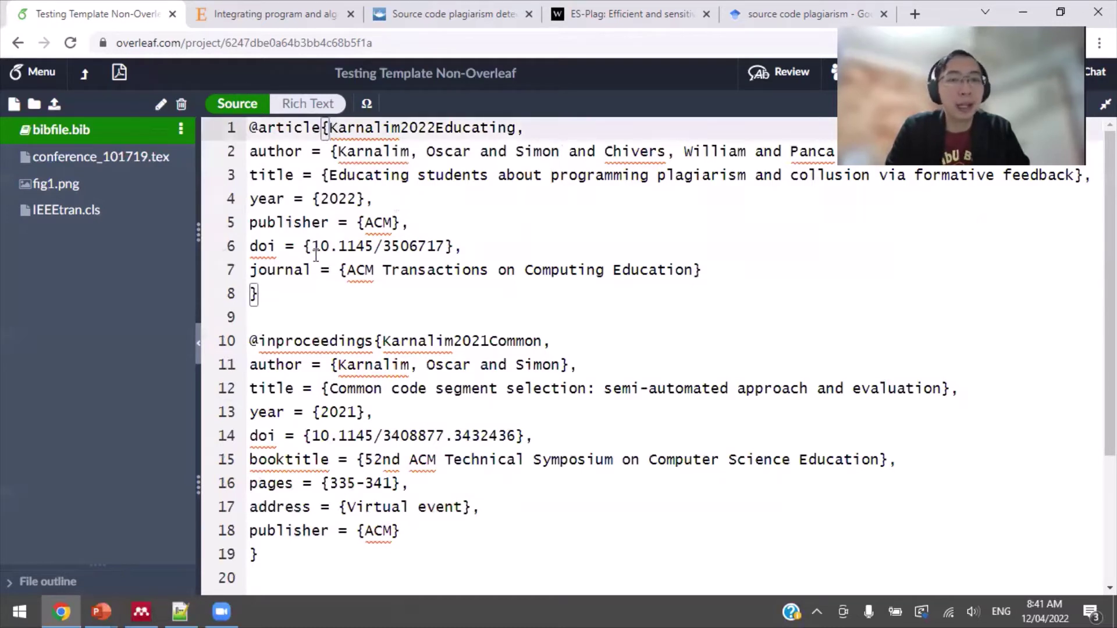
pyautogui.click(287, 297)
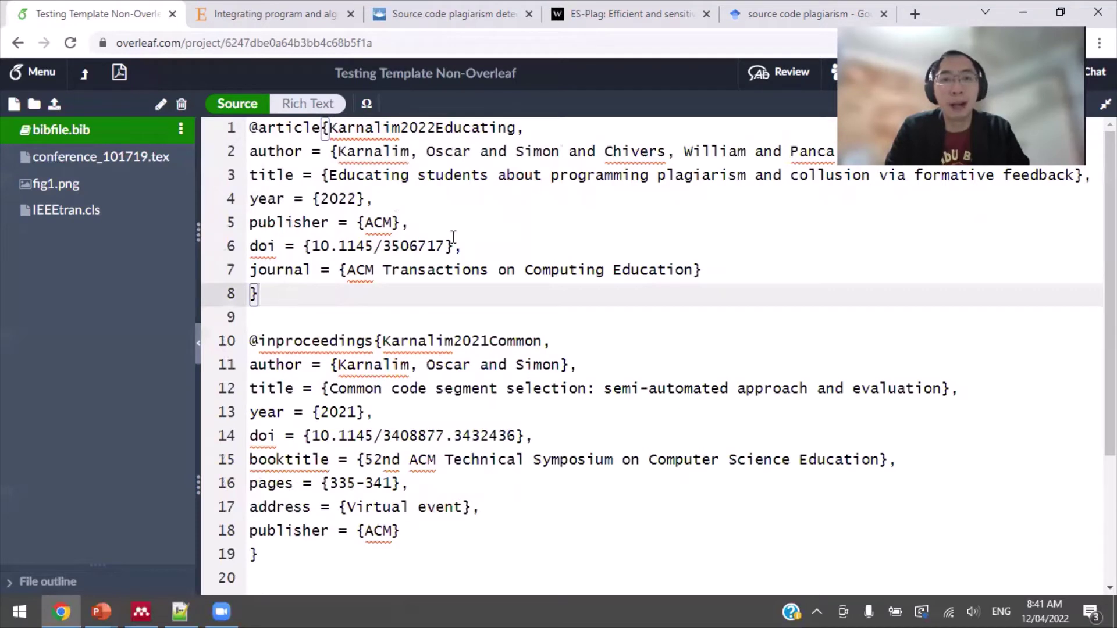
pyautogui.click(340, 129)
pyautogui.click(291, 288)
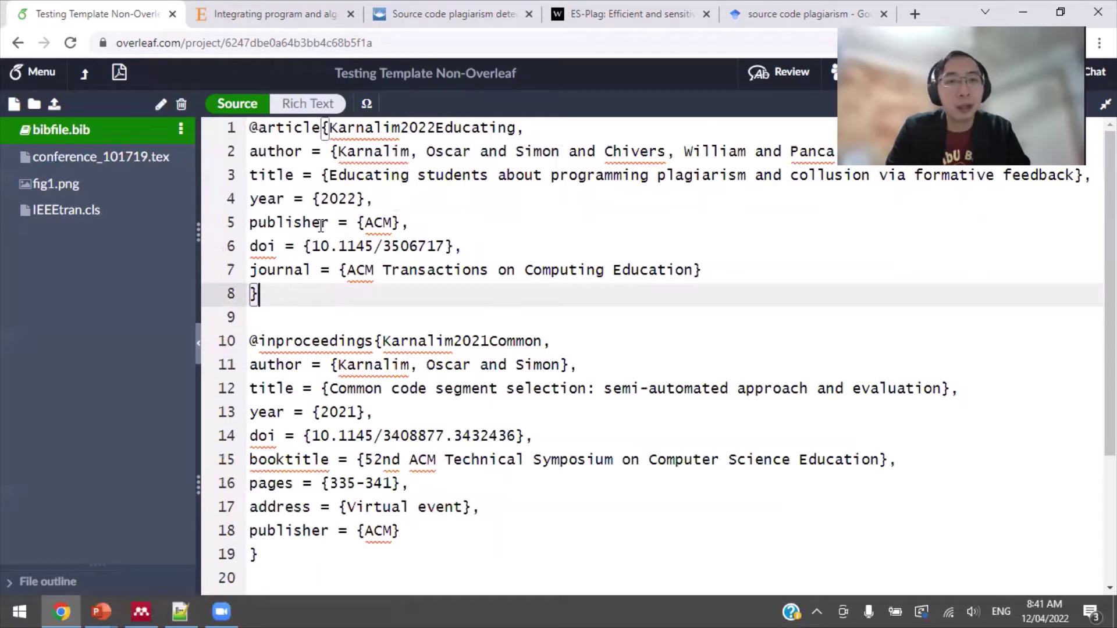
pyautogui.click(366, 215)
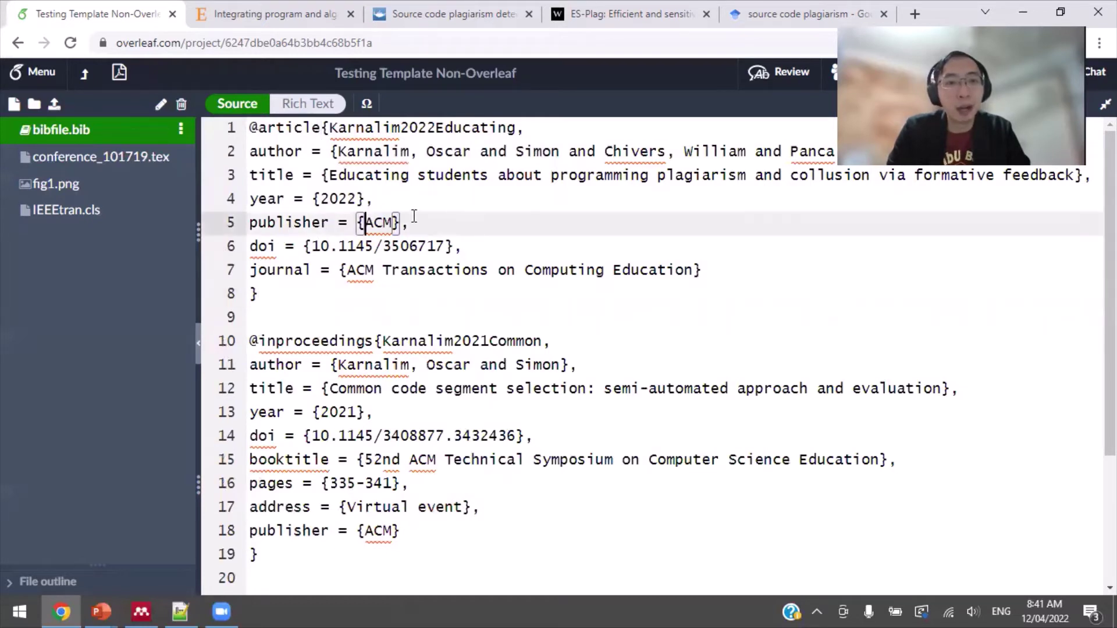
pyautogui.click(411, 215)
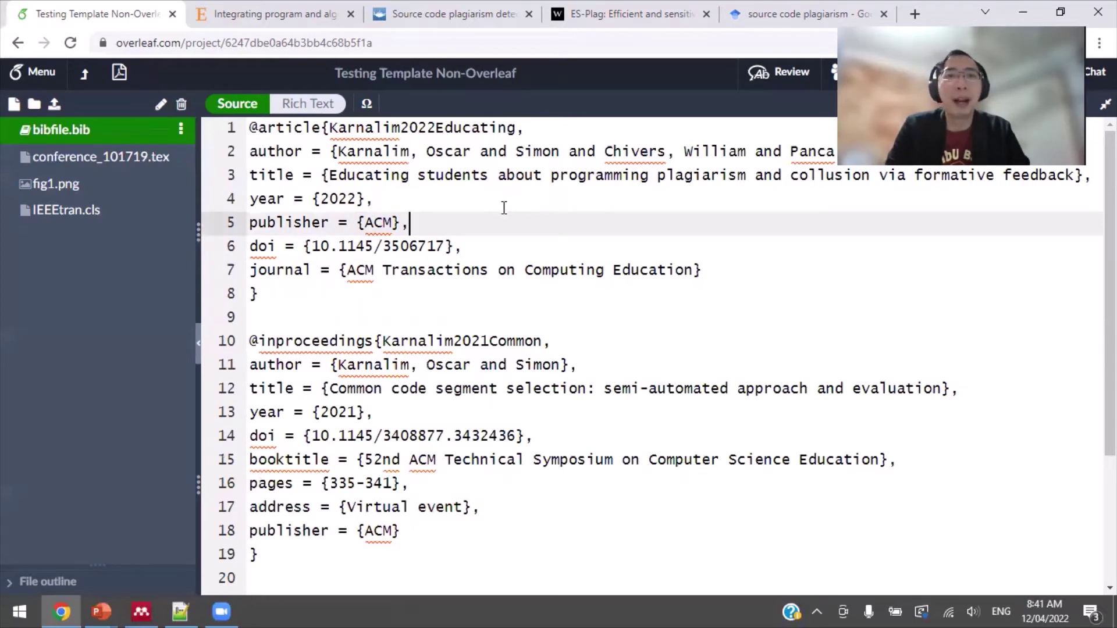
pyautogui.scroll(-2, 503, 211)
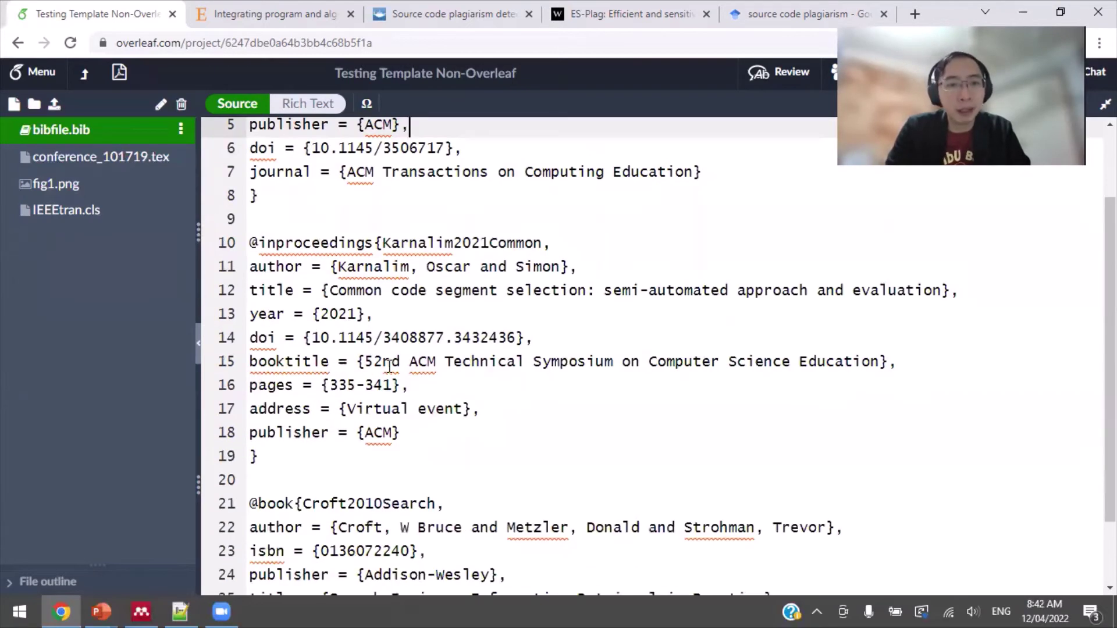
pyautogui.click(433, 375)
pyautogui.hotkey('shift', 'Home')
pyautogui.hotkey('ctrl', 'c')
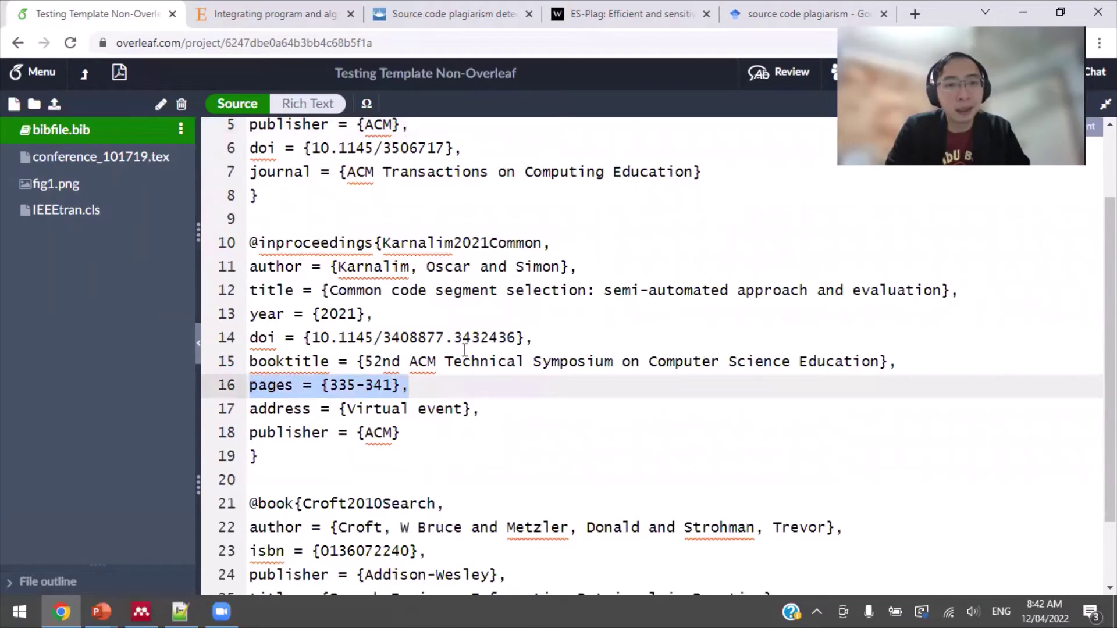
pyautogui.scroll(2, 490, 317)
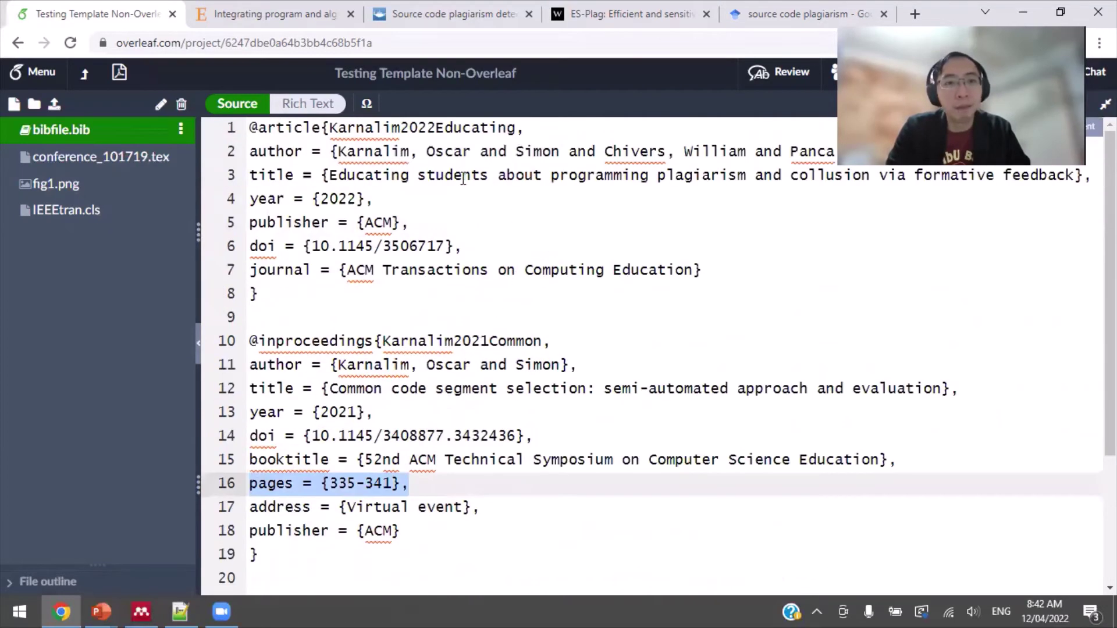
pyautogui.click(444, 216)
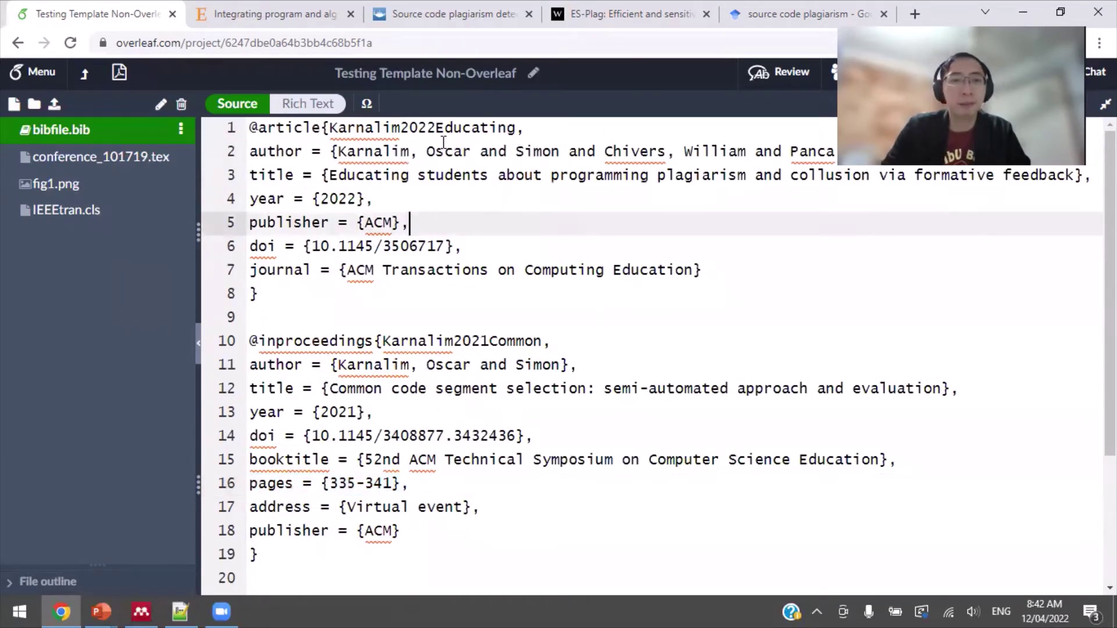
pyautogui.press('Return')
pyautogui.hotkey('ctrl', 'v')
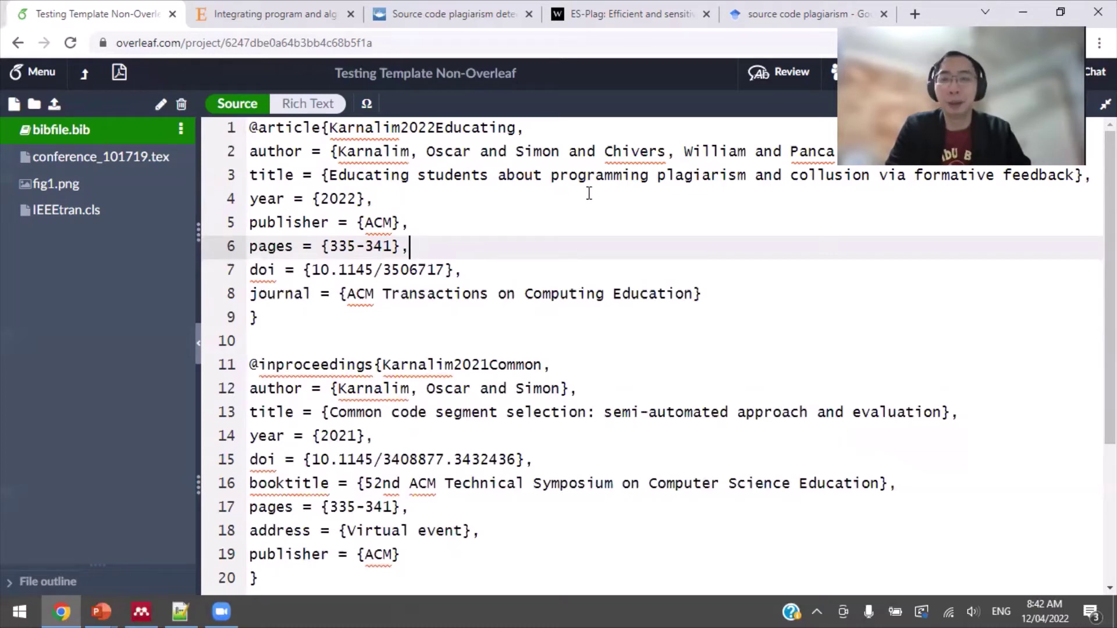
pyautogui.scroll(-3, 589, 193)
pyautogui.scroll(3, 591, 190)
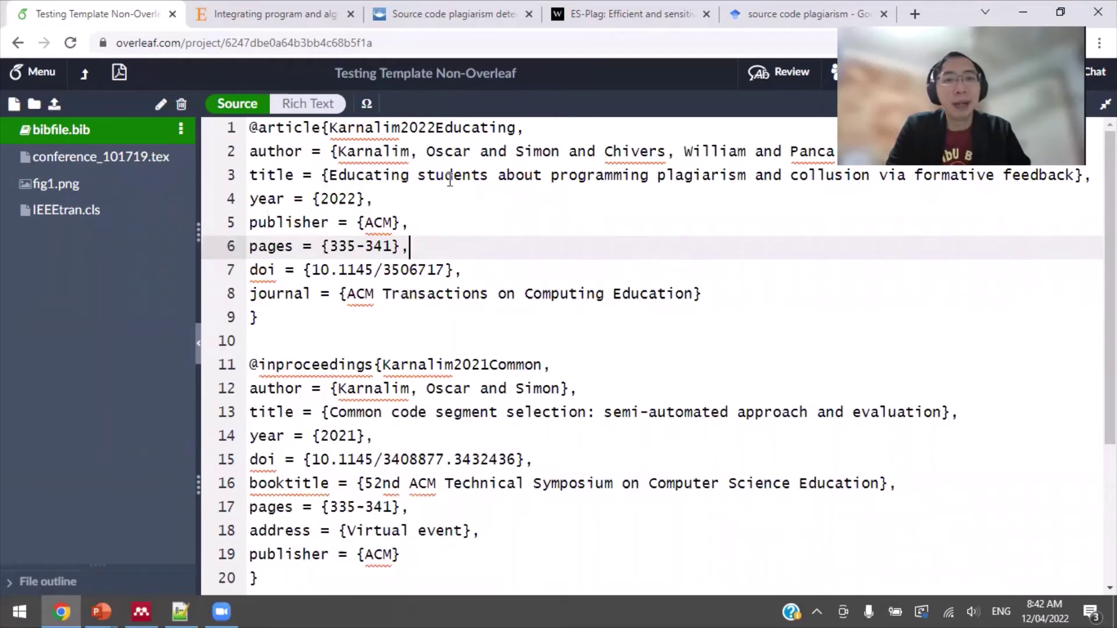
pyautogui.moveTo(438, 241); pyautogui.dragTo(442, 225)
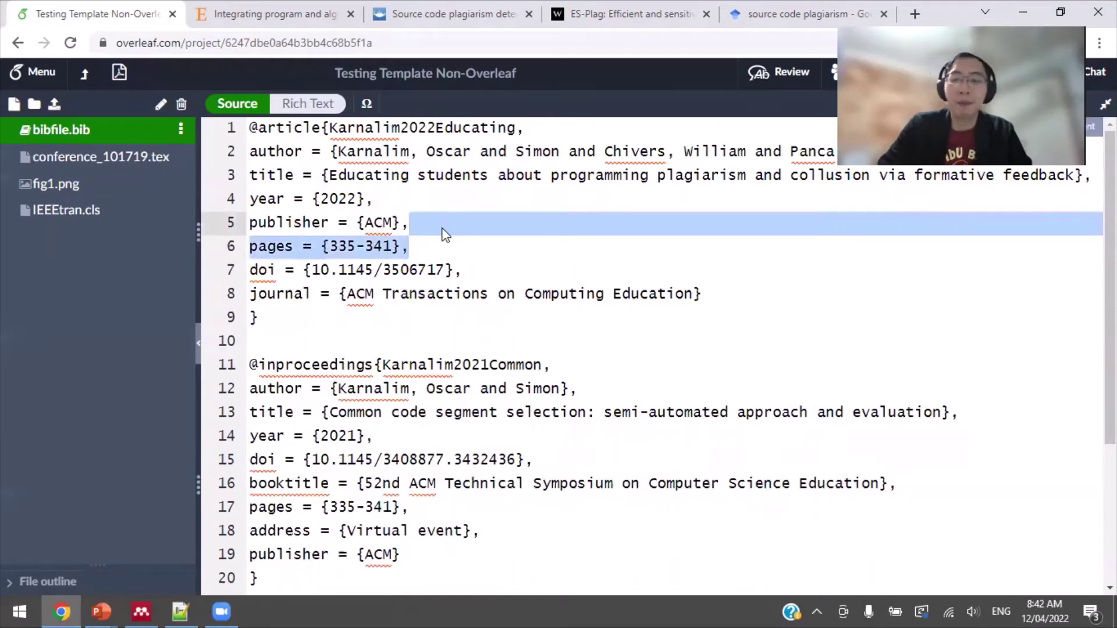
pyautogui.press('BackSpace')
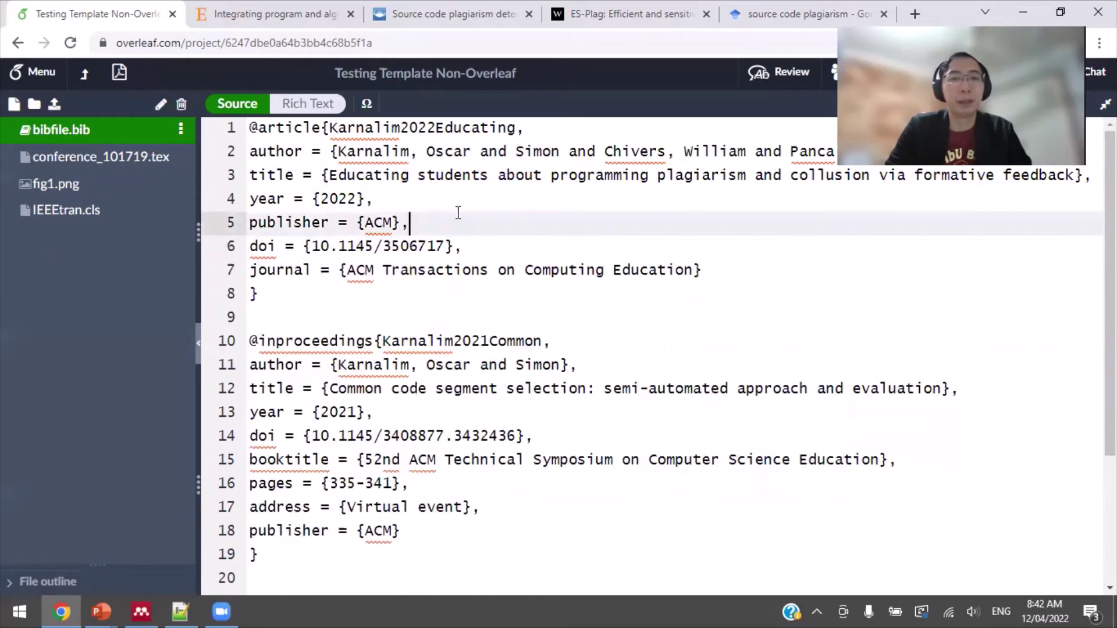
# Step: Open conference_101719.tex and go to its Introduction section
pyautogui.click(154, 165)
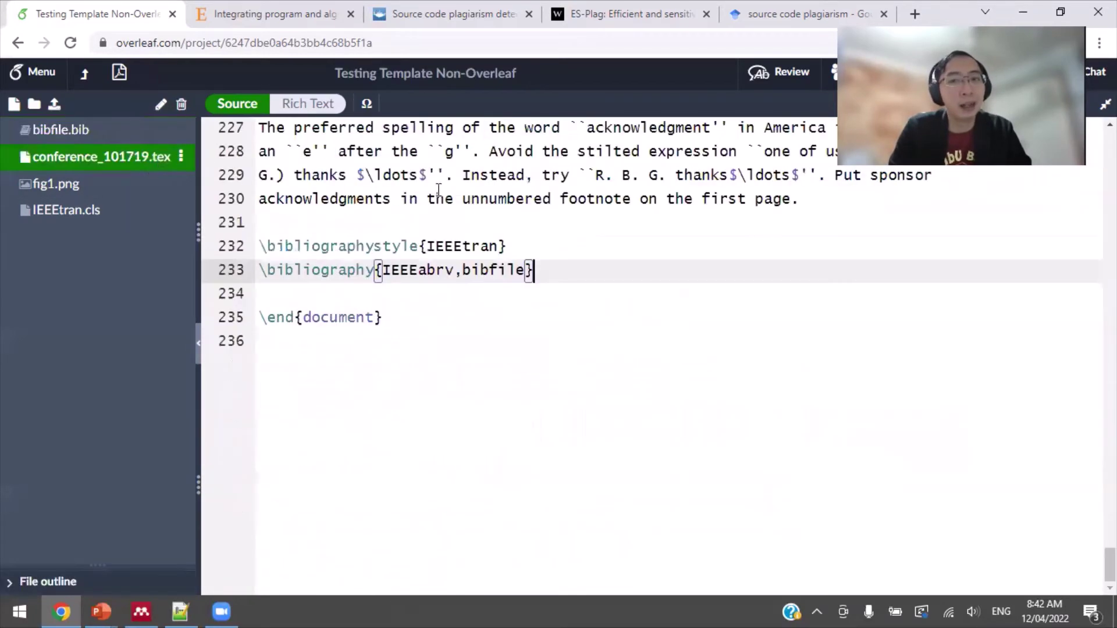
pyautogui.scroll(5, 599, 241)
pyautogui.scroll(3, 602, 243)
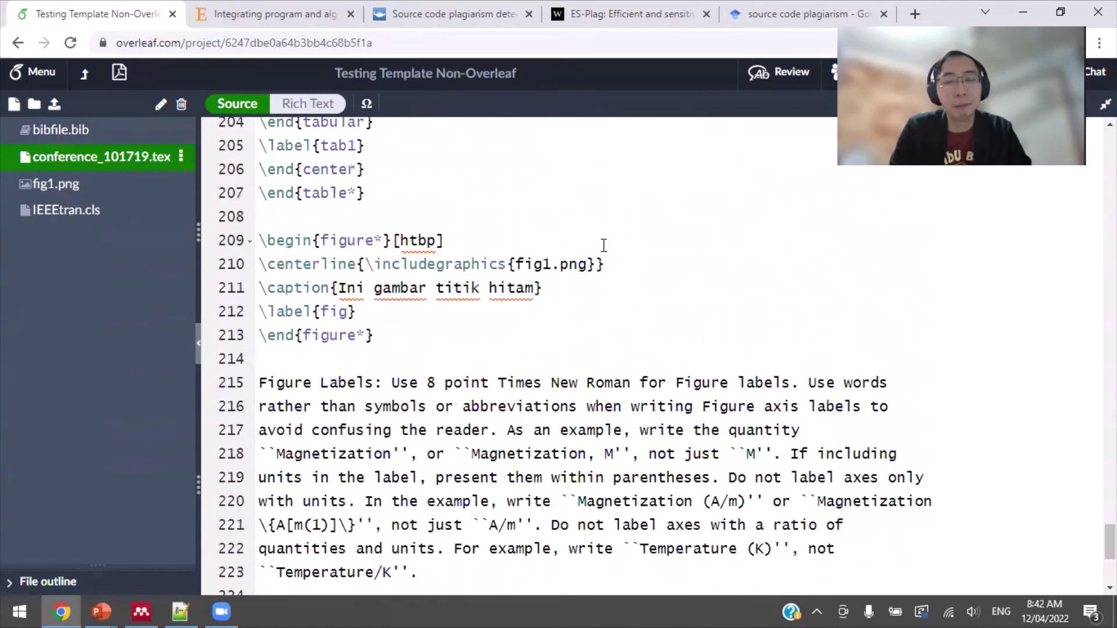
pyautogui.scroll(-4, 602, 243)
pyautogui.scroll(12, 628, 250)
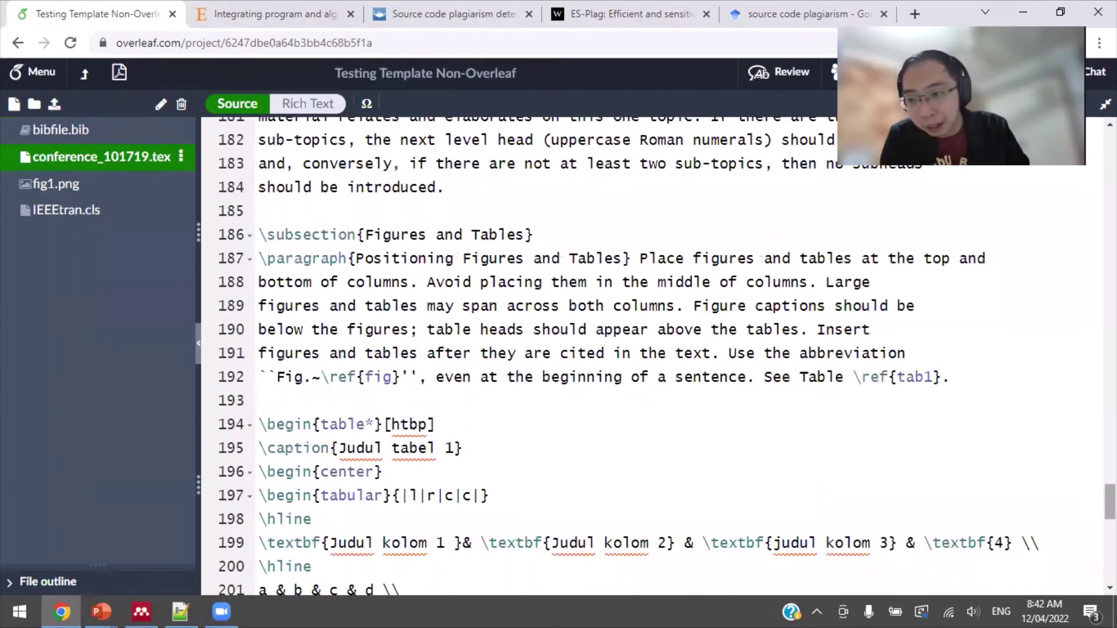
pyautogui.scroll(20, 629, 349)
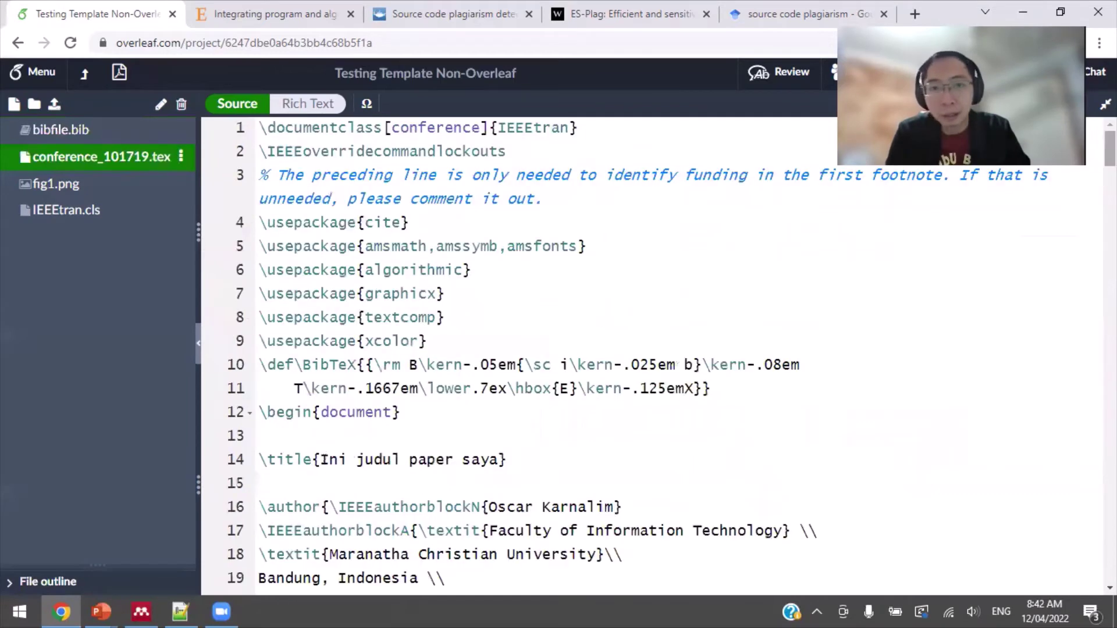
pyautogui.scroll(-15, 708, 324)
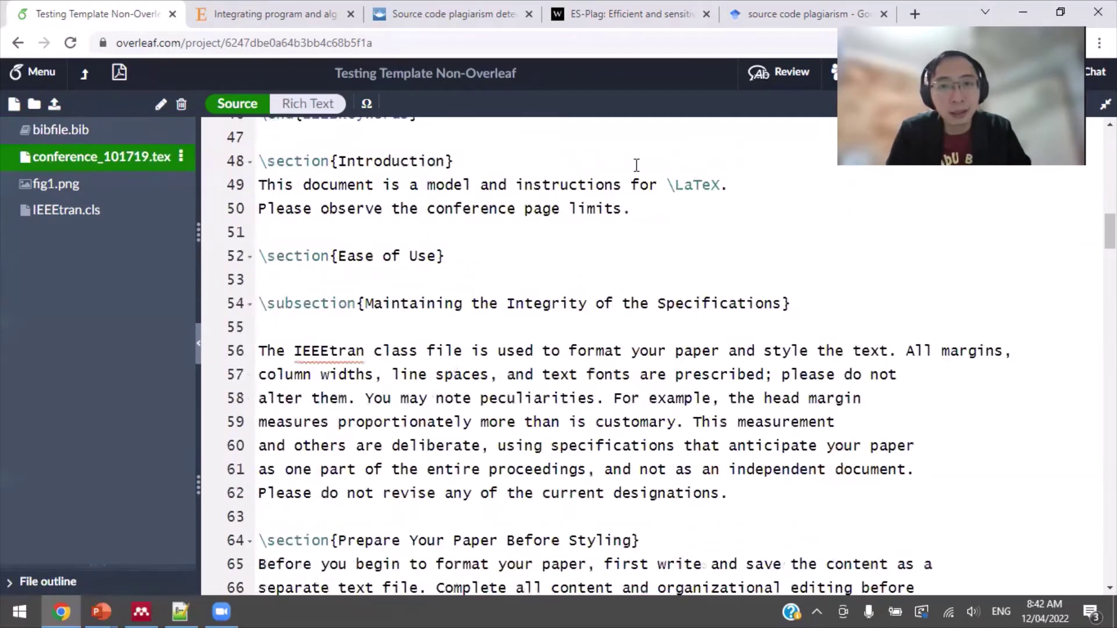
# Step: Insert a \cite of the 2022 "Educating students" article before the full stop after "page limits" in the Introduction
pyautogui.click(663, 209)
pyautogui.press('Left')
pyautogui.press('Left')
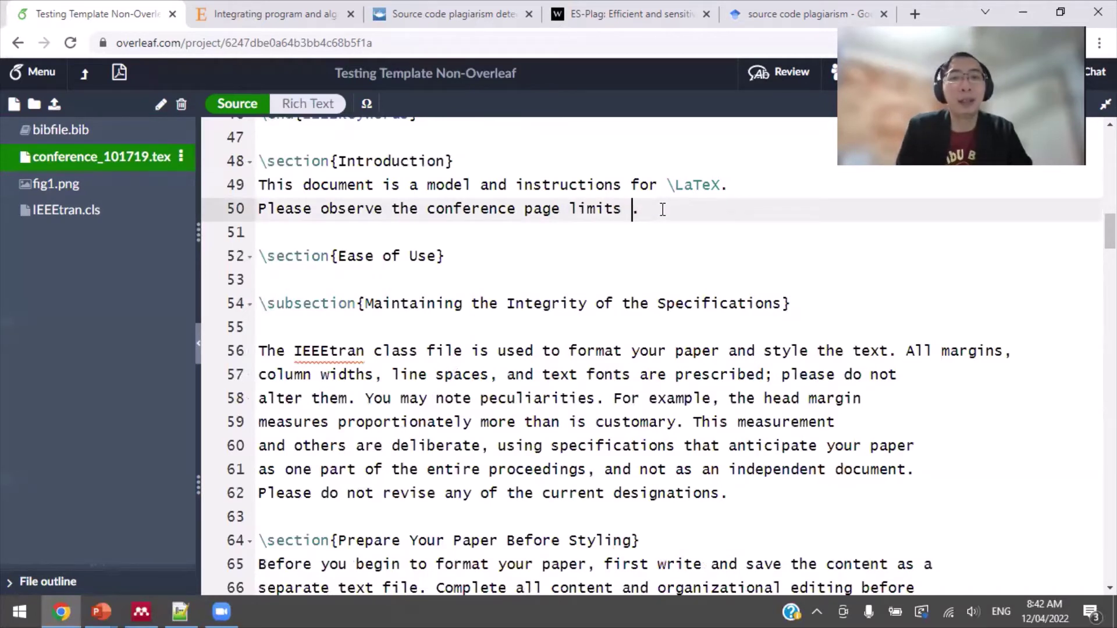
pyautogui.write('\\ci')
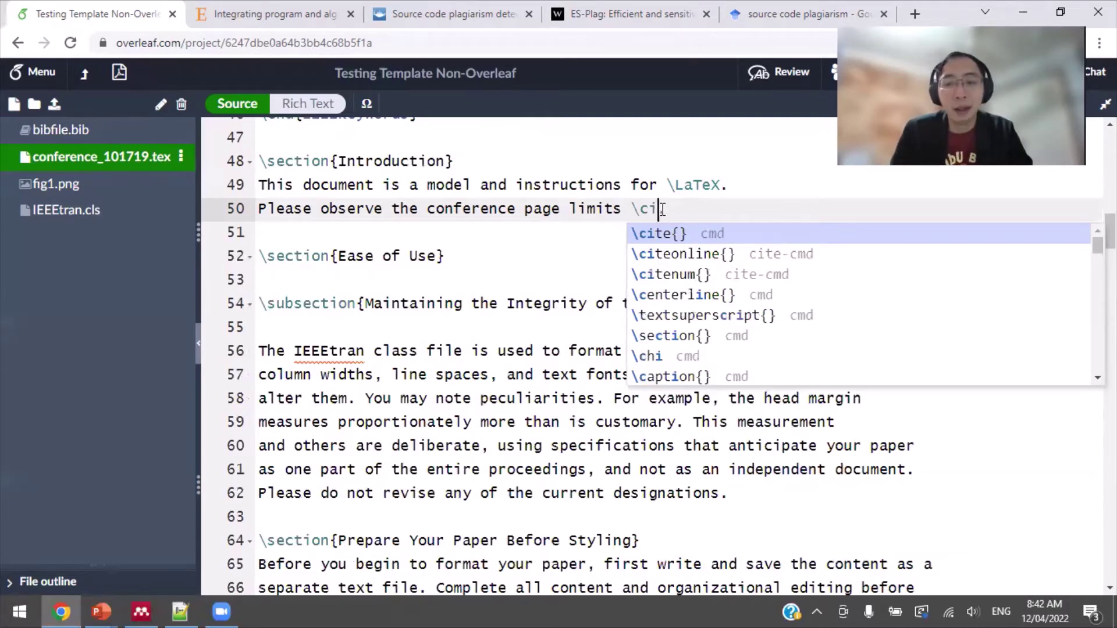
pyautogui.write('te')
pyautogui.press('Return')
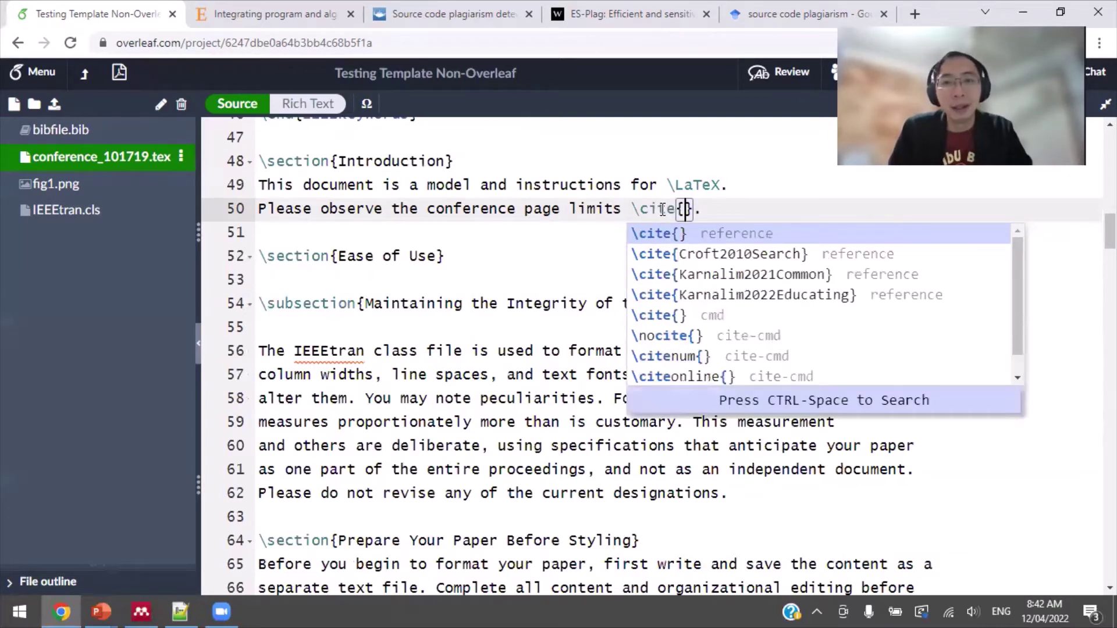
pyautogui.write('karna')
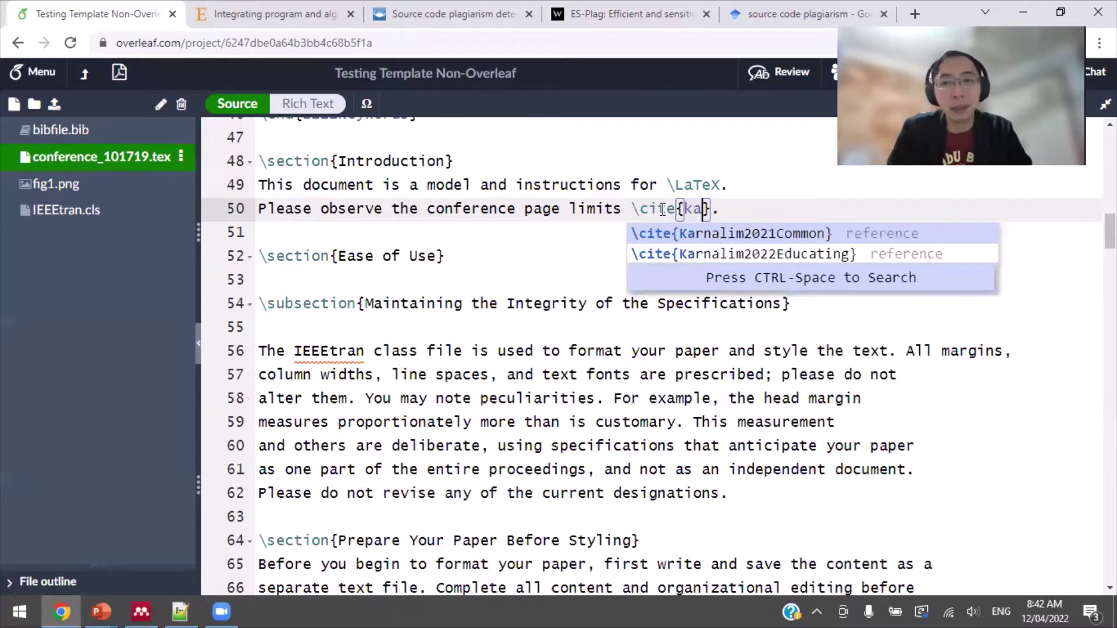
pyautogui.press('Down')
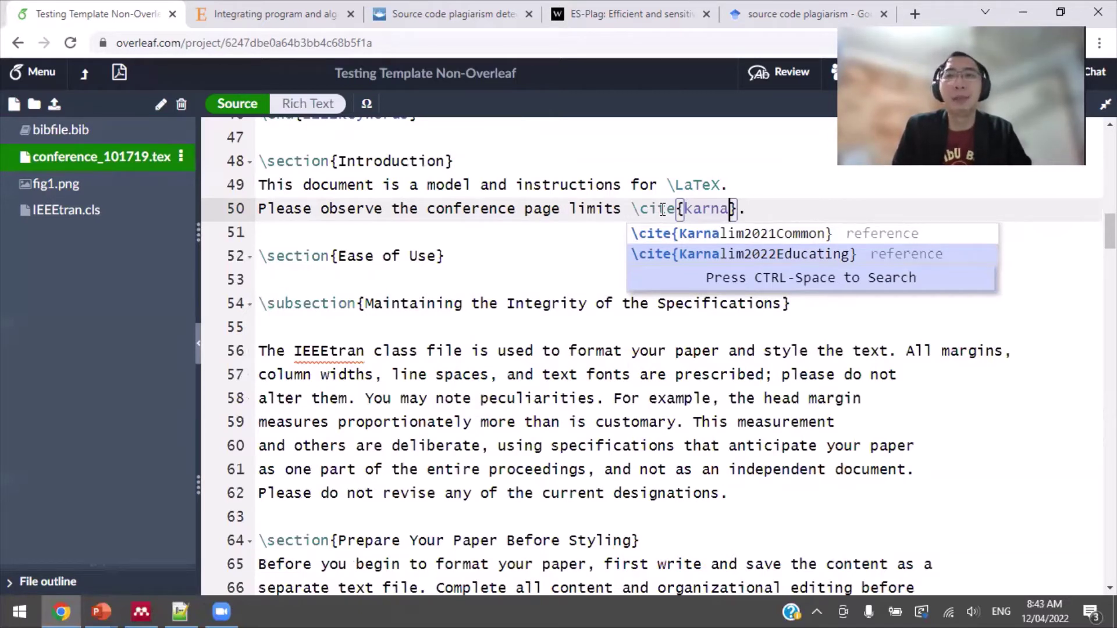
pyautogui.press('Return')
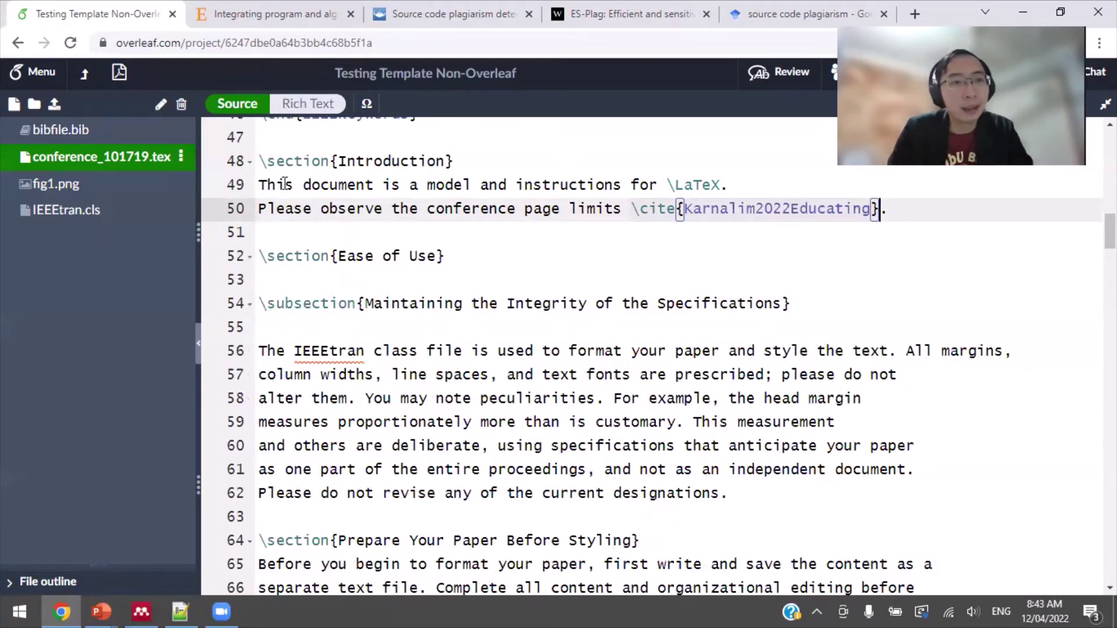
# Step: Recompile the paper and check the citation in the Introduction and its entry under References
pyautogui.click(119, 73)
pyautogui.click(244, 106)
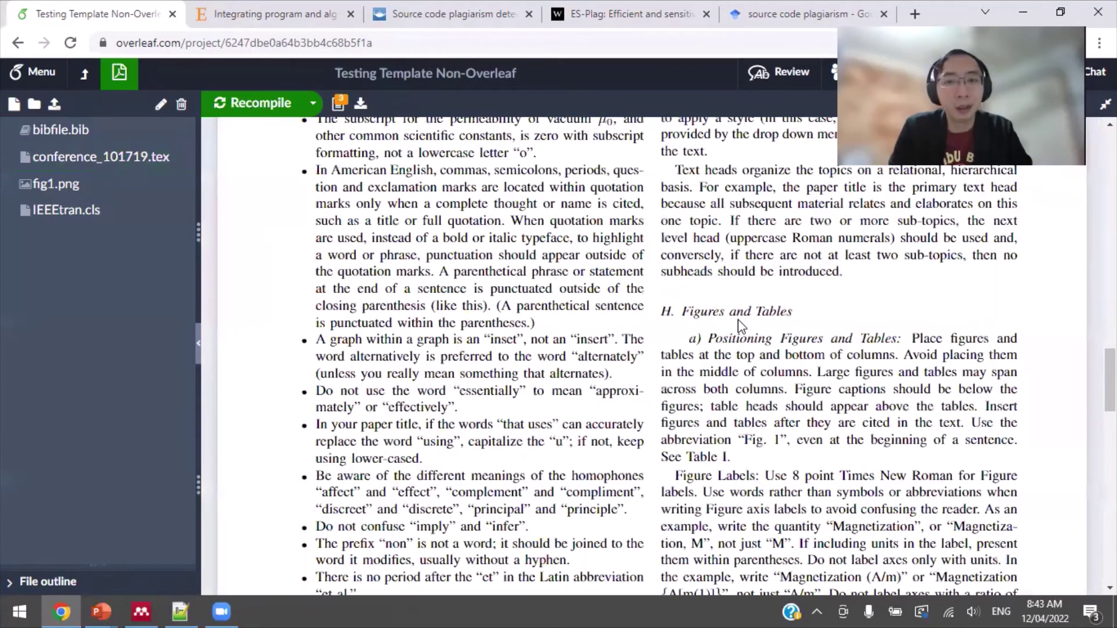
pyautogui.scroll(10, 741, 326)
pyautogui.scroll(15, 740, 326)
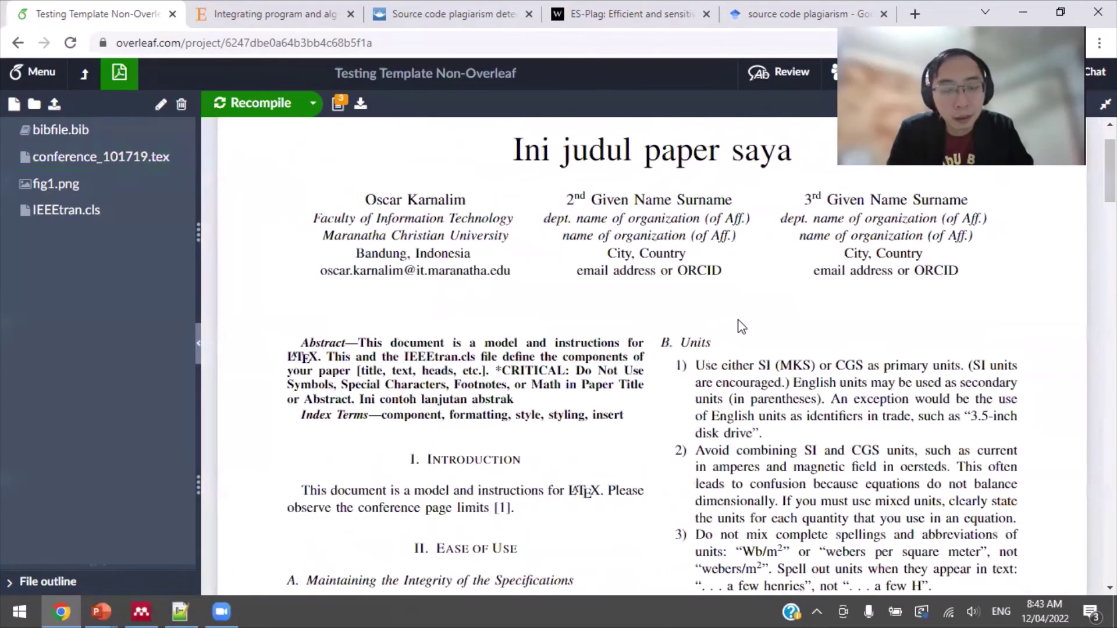
pyautogui.scroll(-7, 740, 326)
pyautogui.scroll(3, 651, 279)
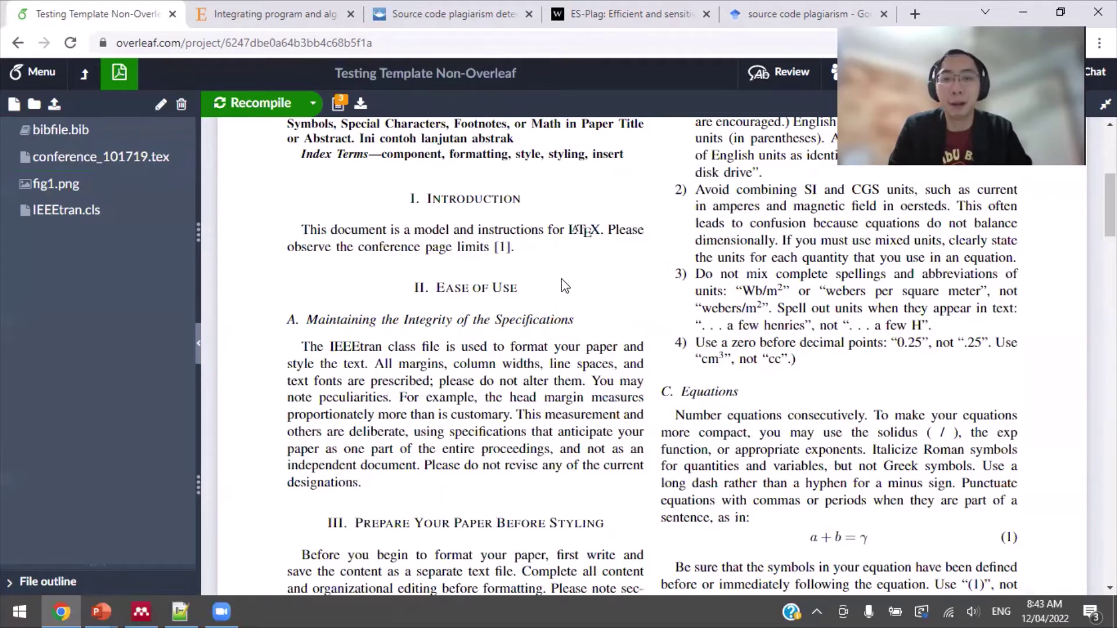
pyautogui.scroll(-3, 568, 278)
pyautogui.scroll(-20, 571, 285)
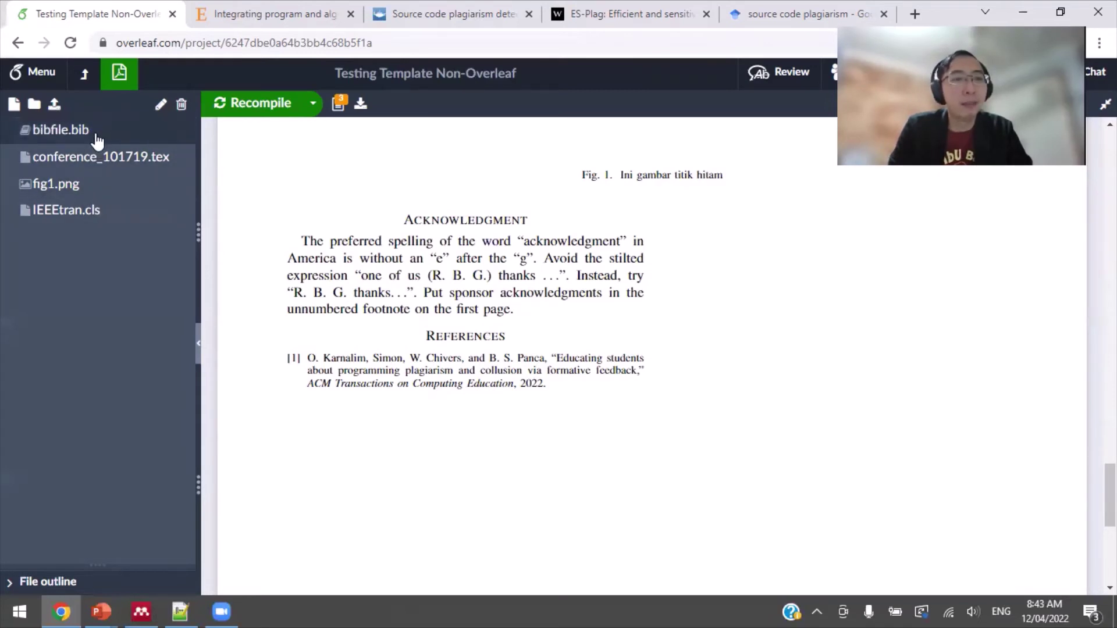
# Step: In conference_101719.tex, insert a \cite of the 2010 "Search Engines" book after "style the text" in the Maintaining the Integrity subsection
pyautogui.click(107, 165)
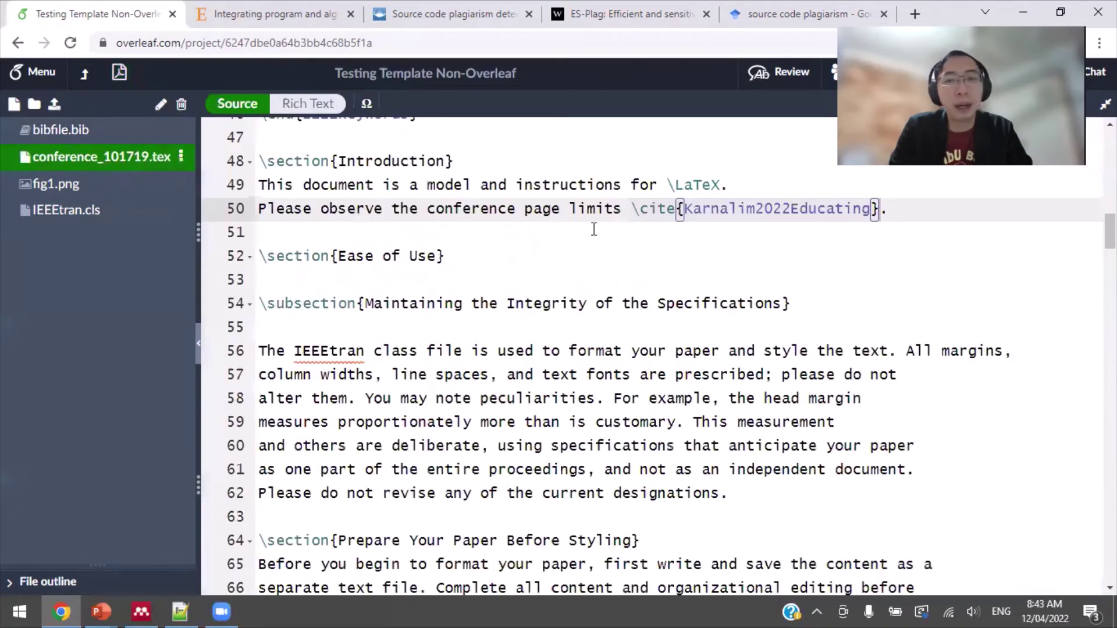
pyautogui.scroll(-1, 485, 287)
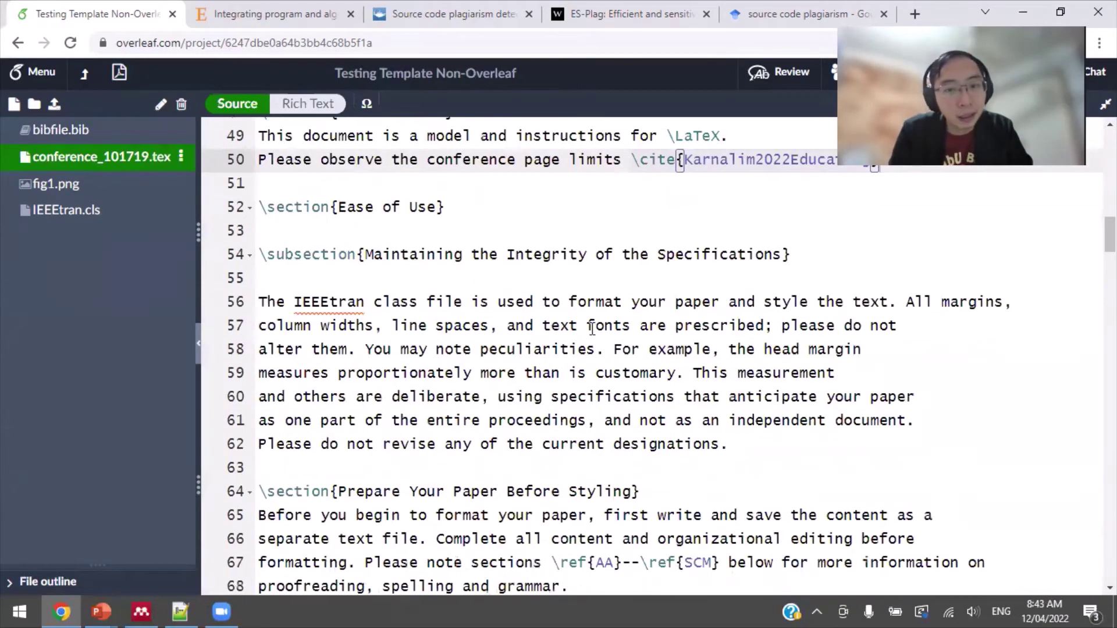
pyautogui.click(888, 302)
pyautogui.write('\\cite')
pyautogui.press('Return')
pyautogui.write('cro')
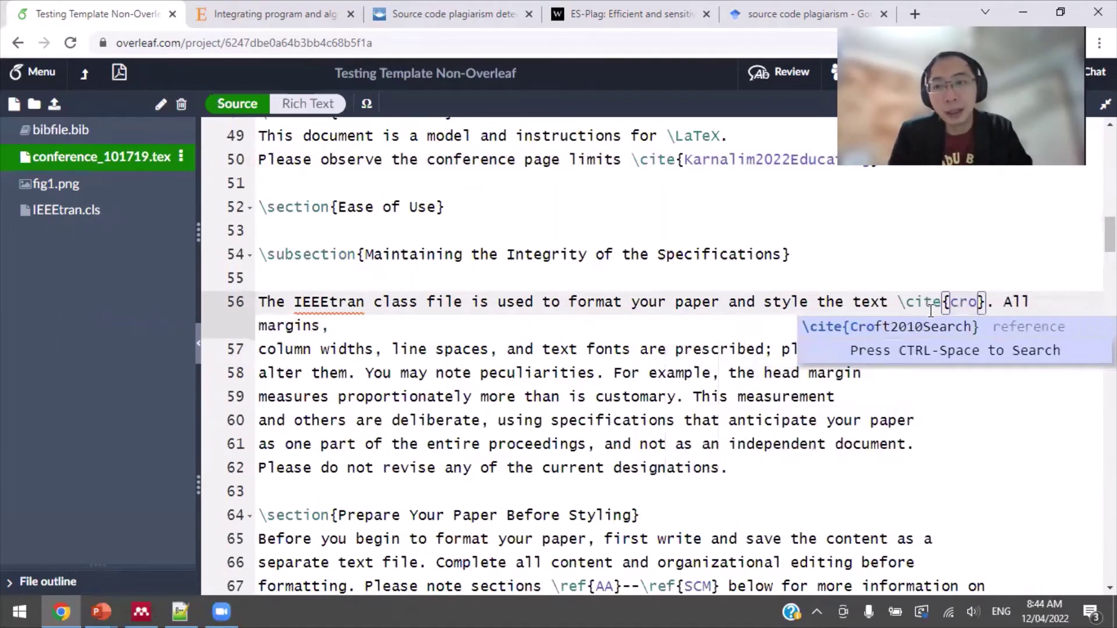
pyautogui.press('Return')
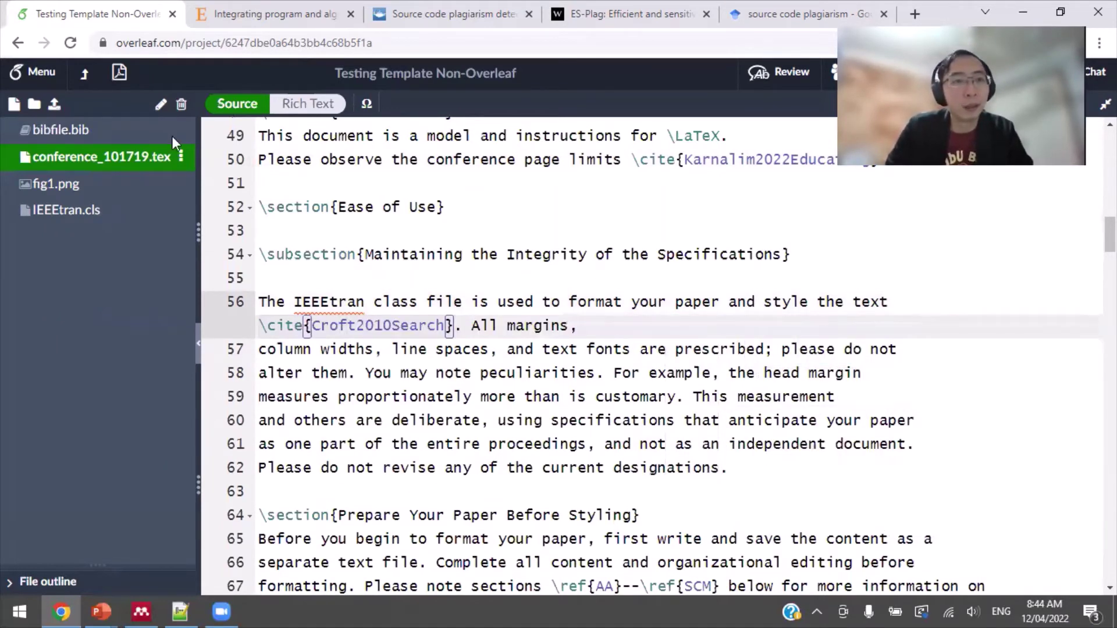
# Step: Recompile the paper and check the book's entry under References and its citation in the Ease of Use section
pyautogui.click(119, 72)
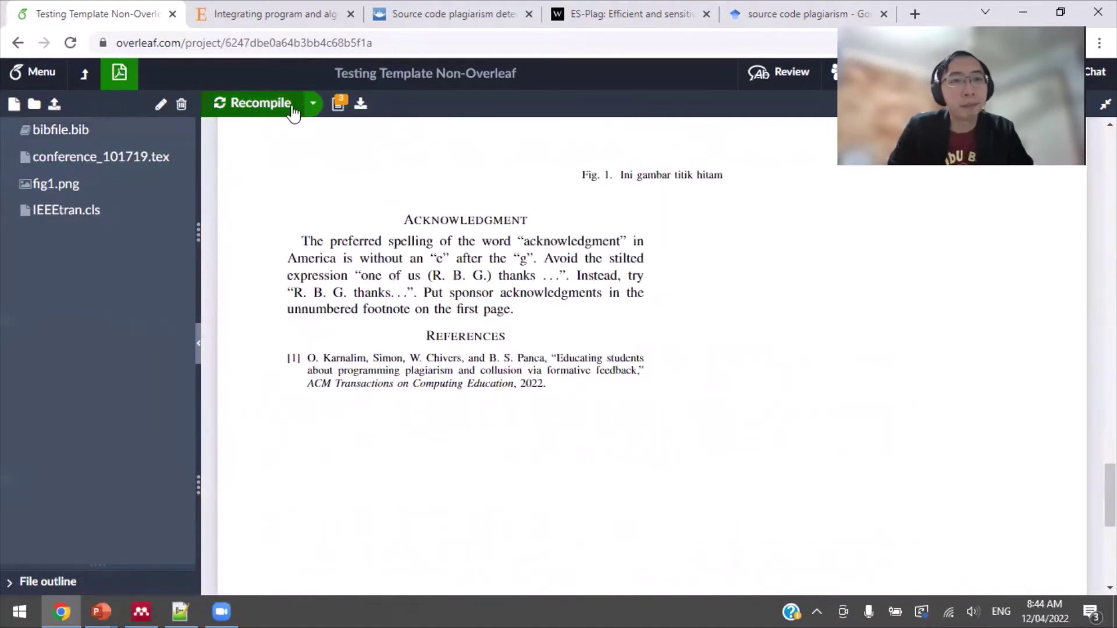
pyautogui.click(292, 109)
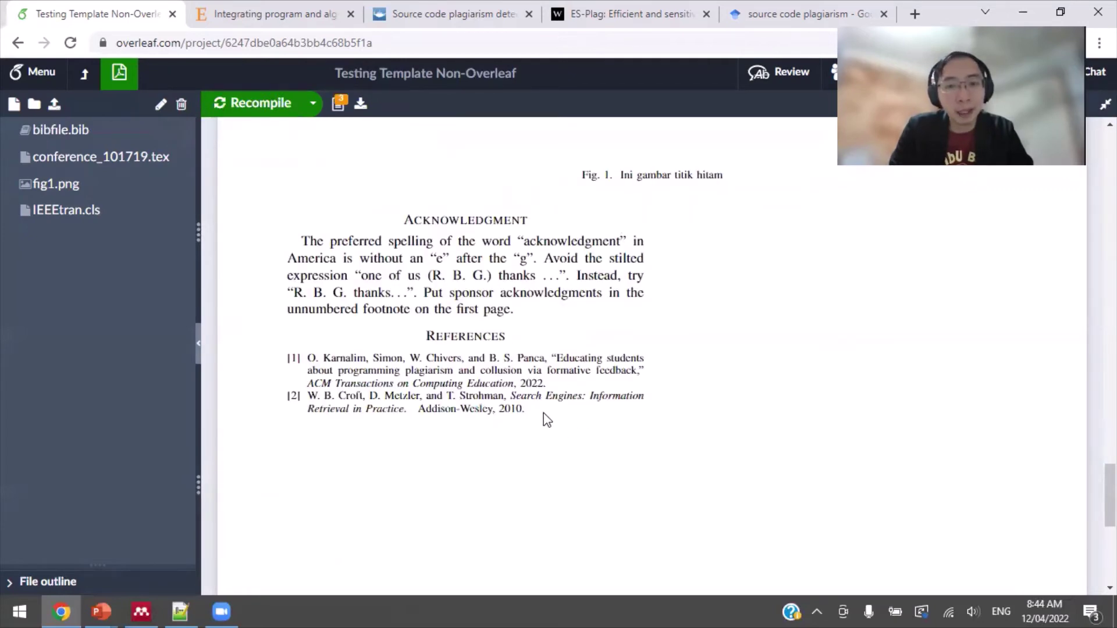
pyautogui.scroll(3, 491, 392)
pyautogui.scroll(-3, 490, 393)
pyautogui.scroll(10, 608, 351)
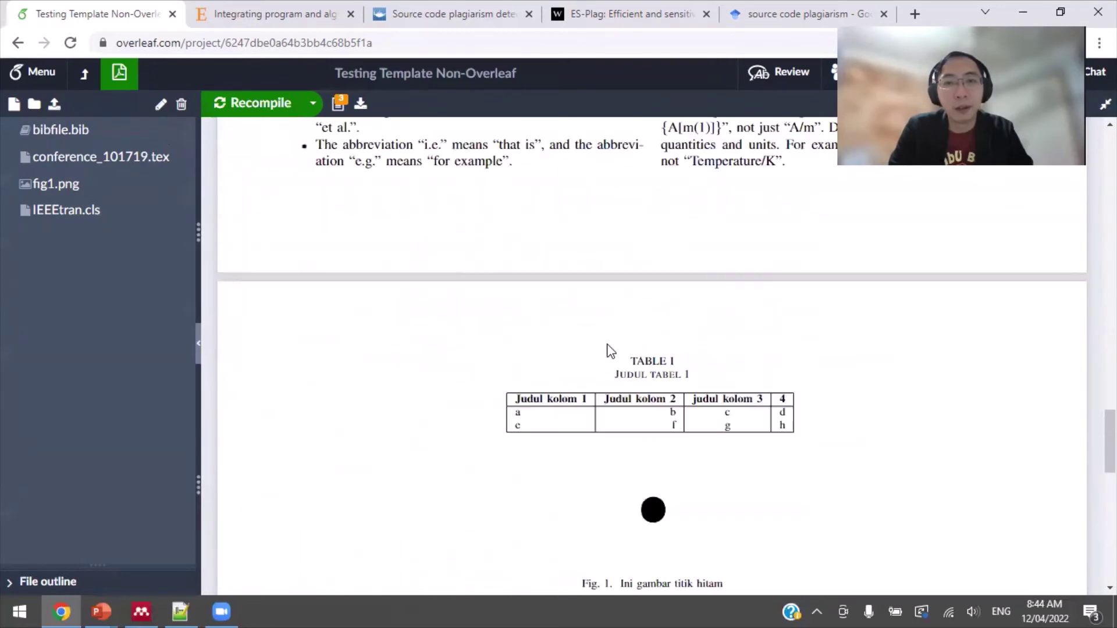
pyautogui.scroll(10, 620, 334)
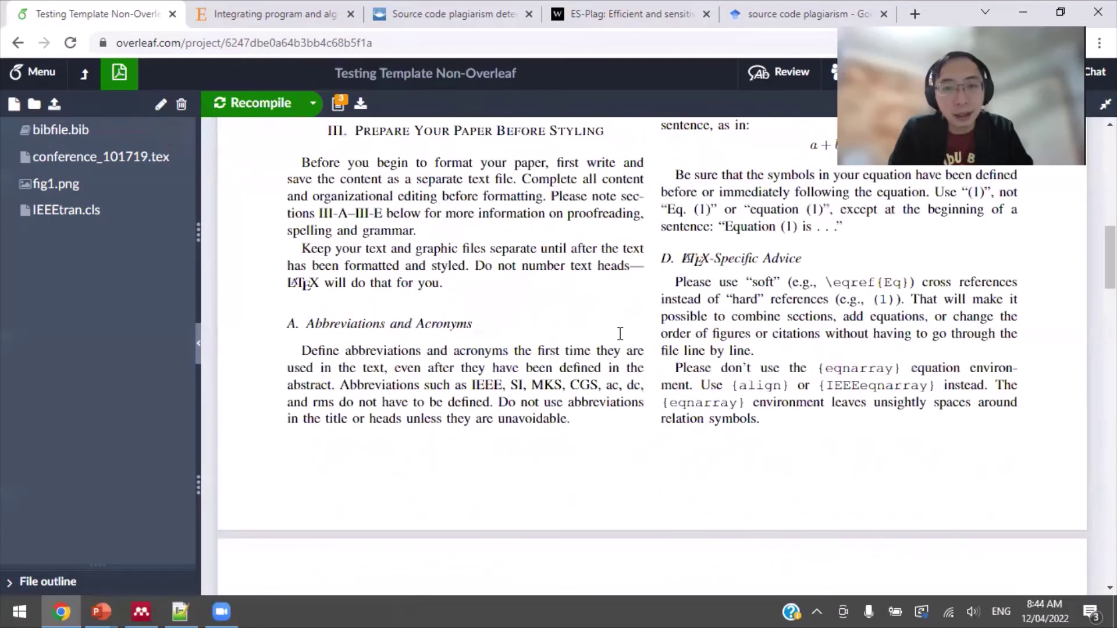
pyautogui.scroll(-3, 620, 334)
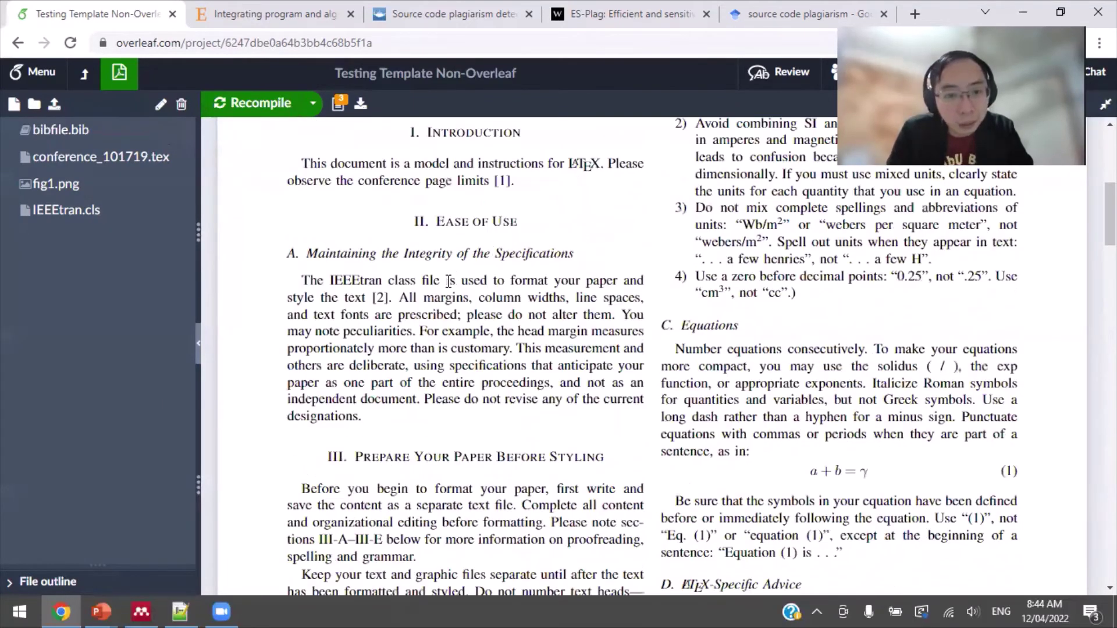
pyautogui.moveTo(389, 298); pyautogui.dragTo(368, 298)
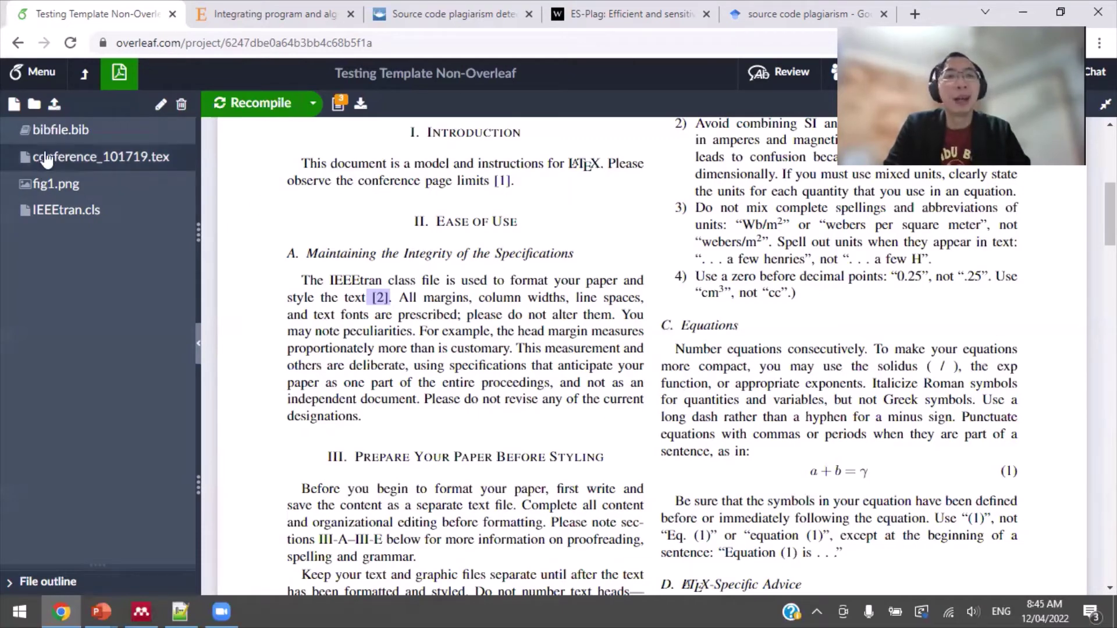
# Step: Switch to the ScienceDirect page and export the citation of "Integrating program and algorithm visualisation for learning data structure implementation" to BibTeX
pyautogui.click(61, 132)
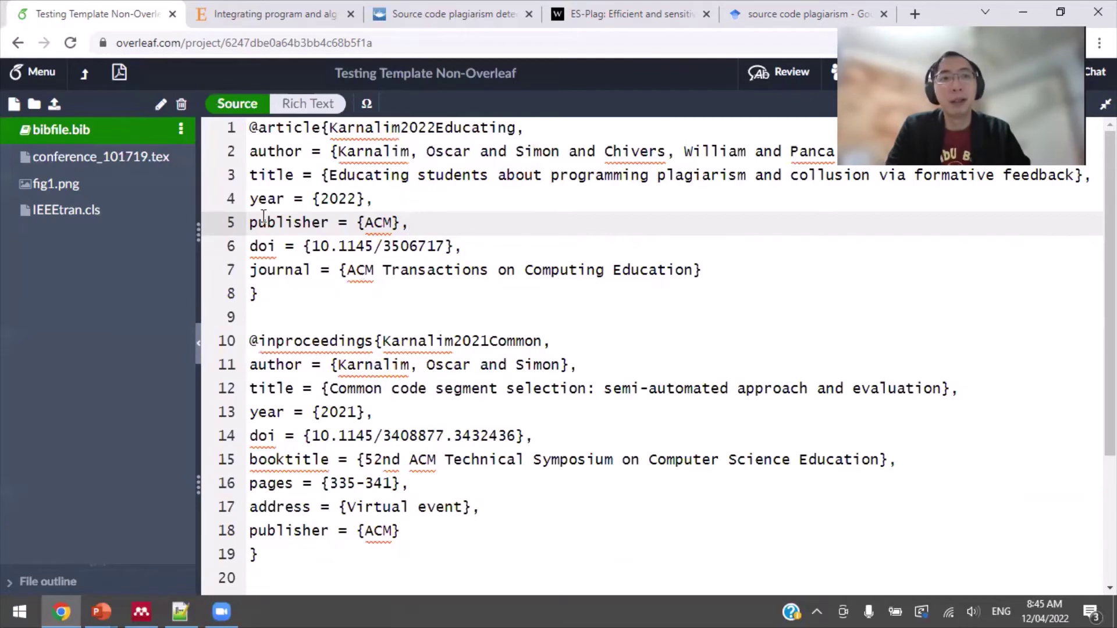
pyautogui.click(272, 28)
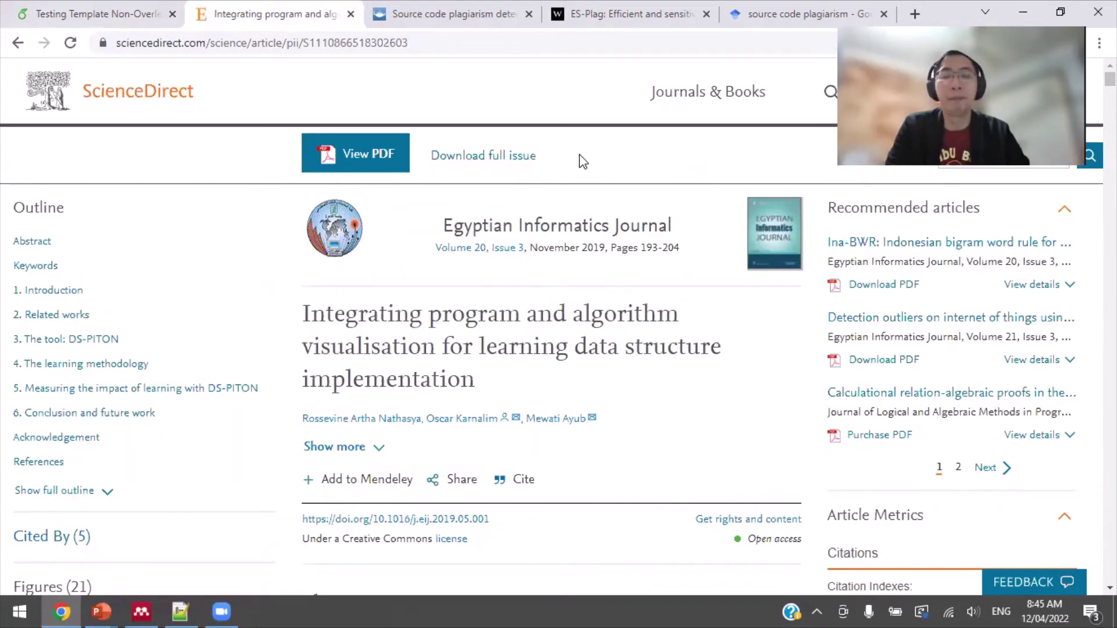
pyautogui.scroll(-3, 576, 271)
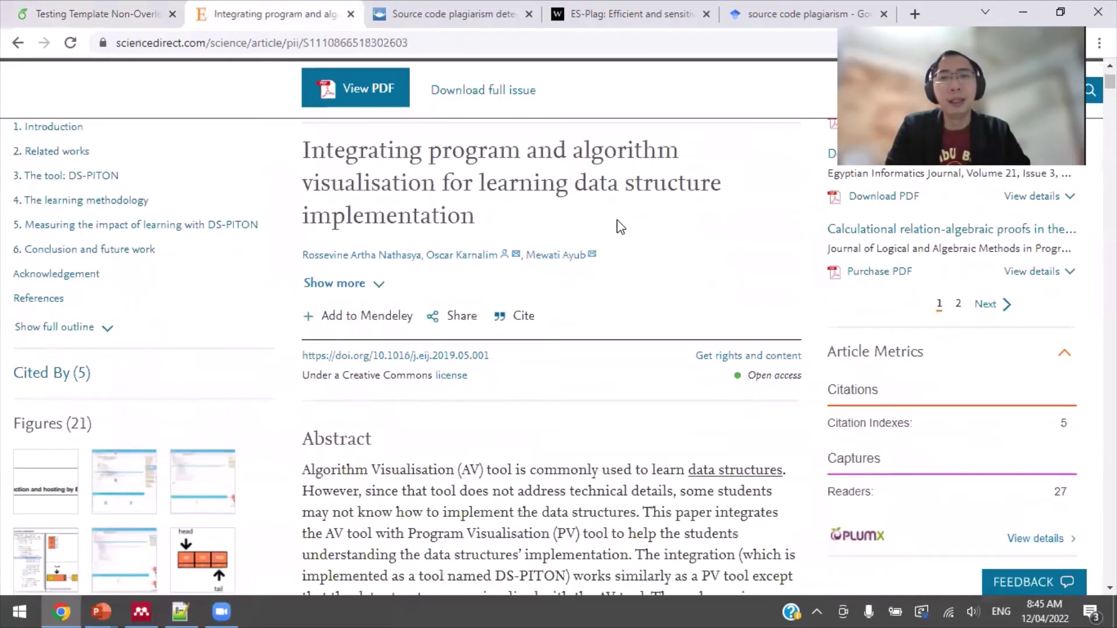
pyautogui.scroll(-3, 619, 218)
pyautogui.scroll(2, 576, 226)
pyautogui.scroll(1, 544, 228)
pyautogui.click(518, 316)
pyautogui.scroll(-4, 710, 233)
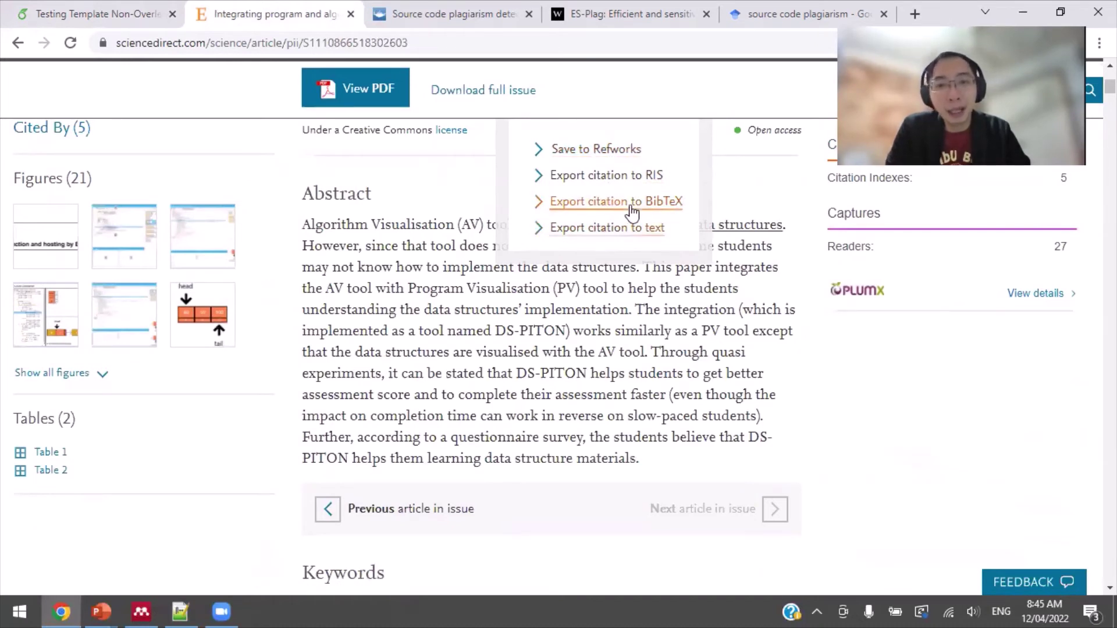
pyautogui.click(633, 202)
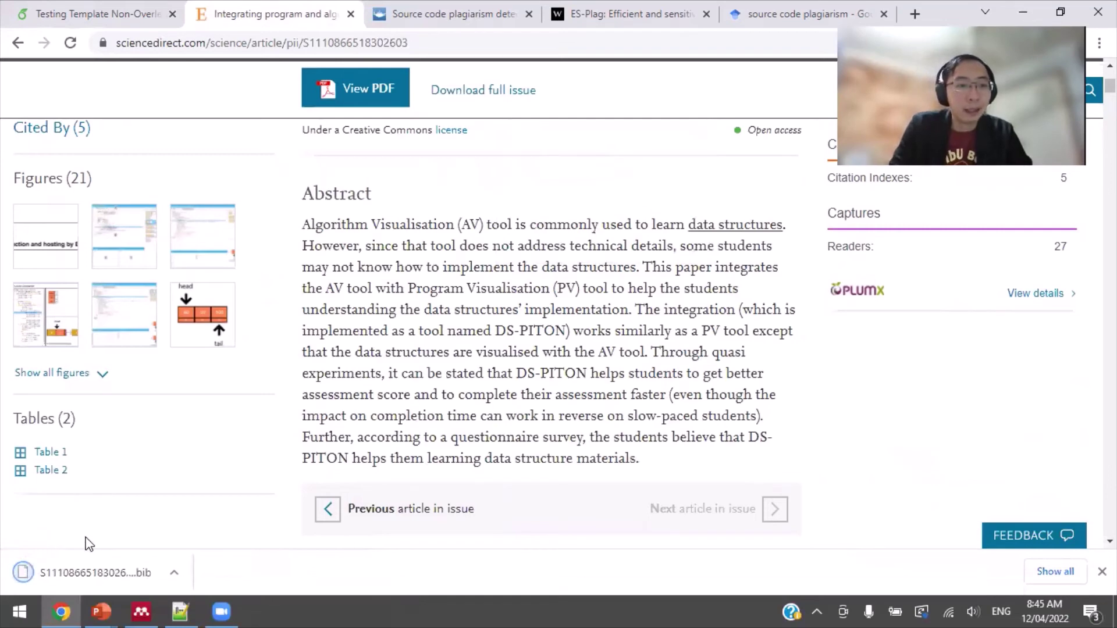
# Step: Switch to Notepad++ and copy the entire contents of the downloaded S1110866518302603.bib file
pyautogui.click(175, 609)
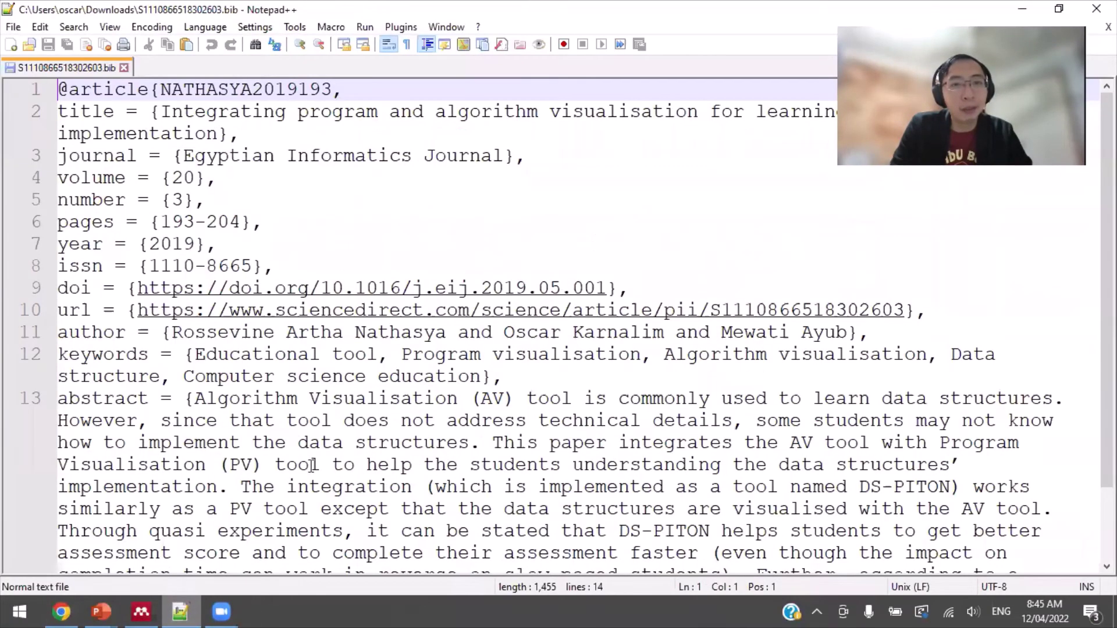
pyautogui.click(388, 250)
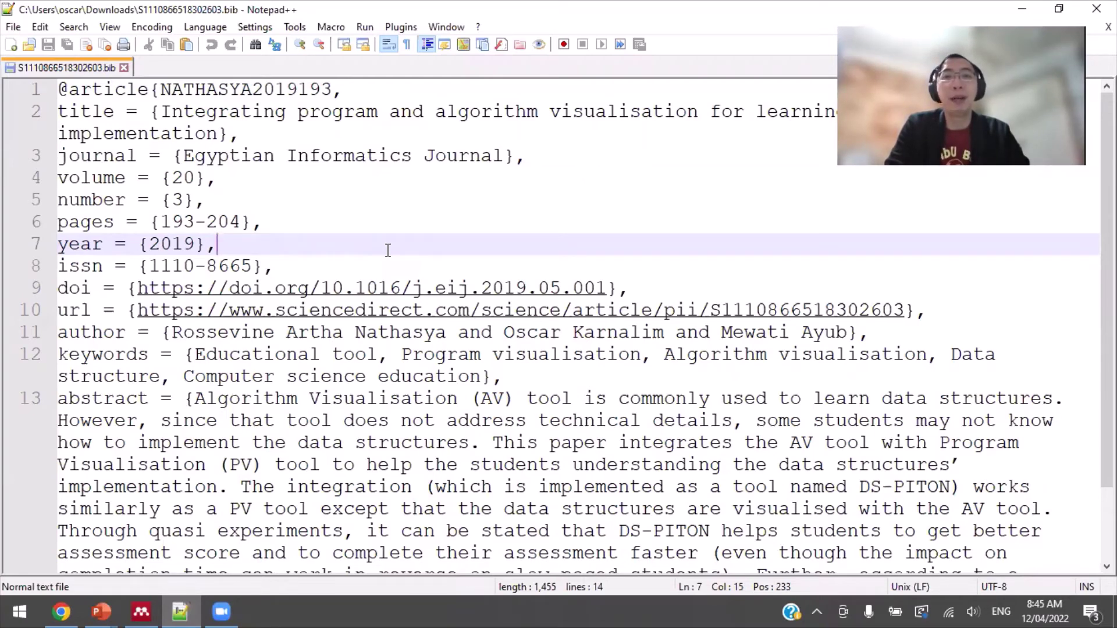
pyautogui.hotkey('ctrl', 'a')
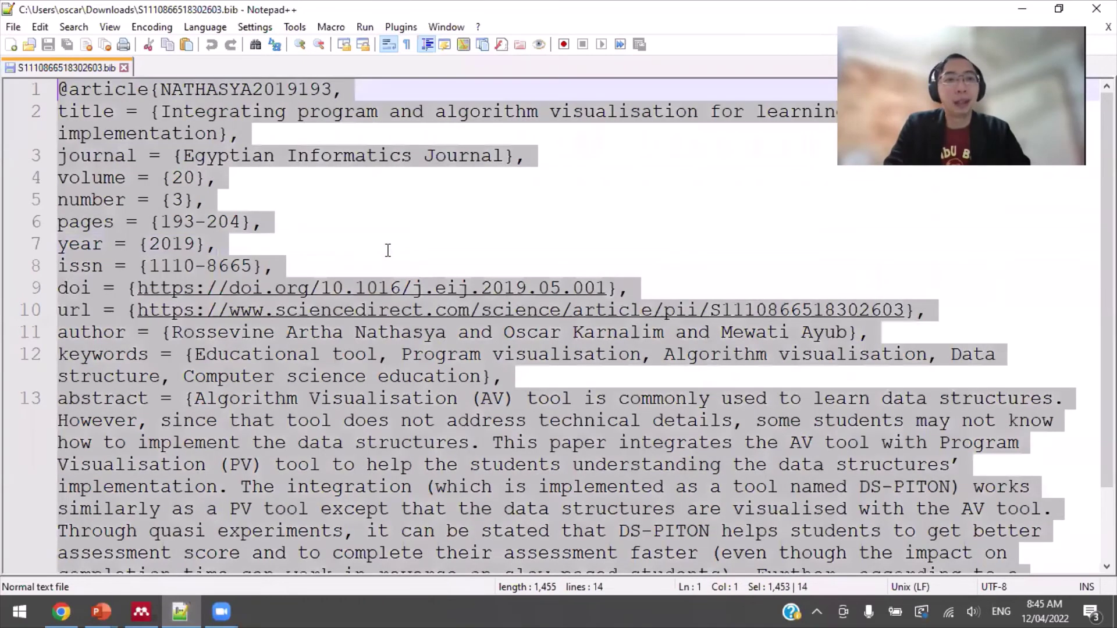
pyautogui.click(68, 610)
pyautogui.click(125, 12)
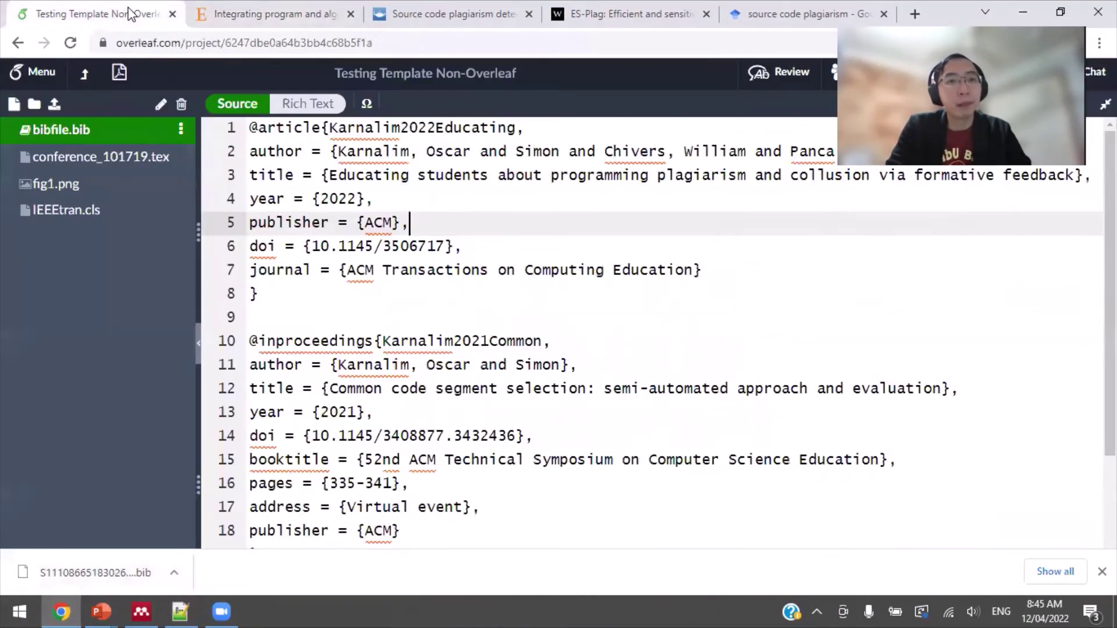
pyautogui.scroll(-8, 298, 200)
pyautogui.click(397, 304)
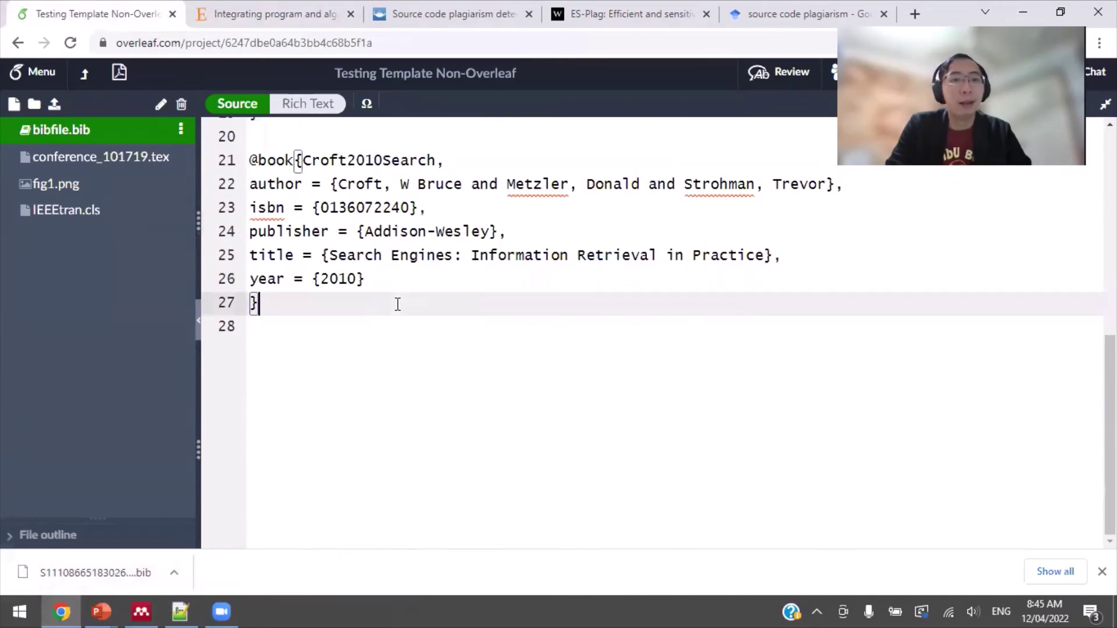
pyautogui.press('Return')
pyautogui.press('Return')
pyautogui.hotkey('ctrl', 'v')
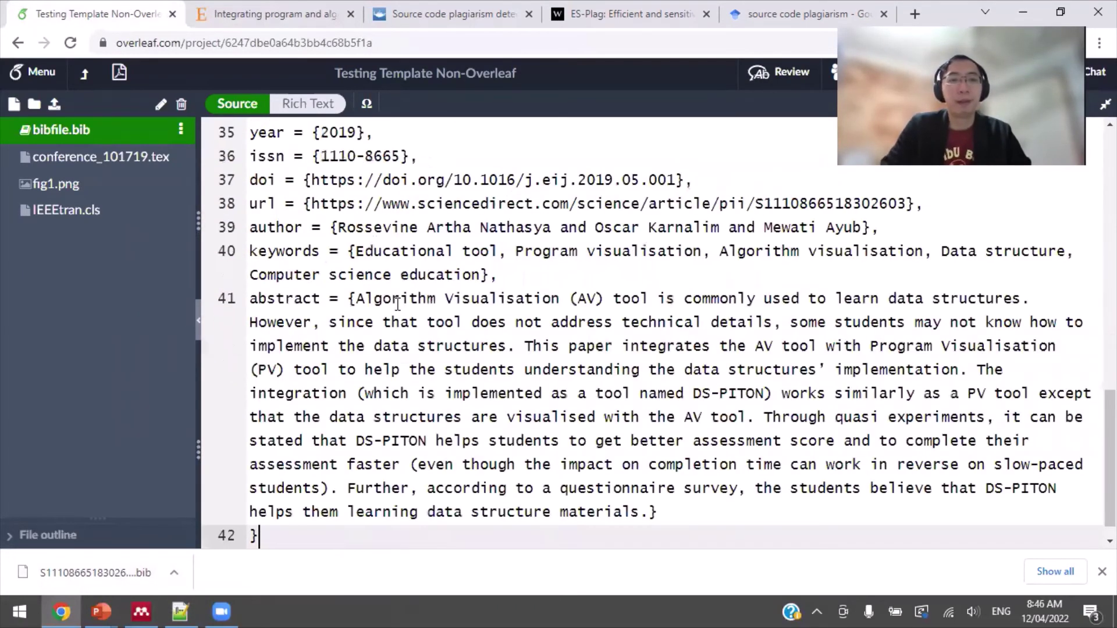
pyautogui.scroll(5, 557, 343)
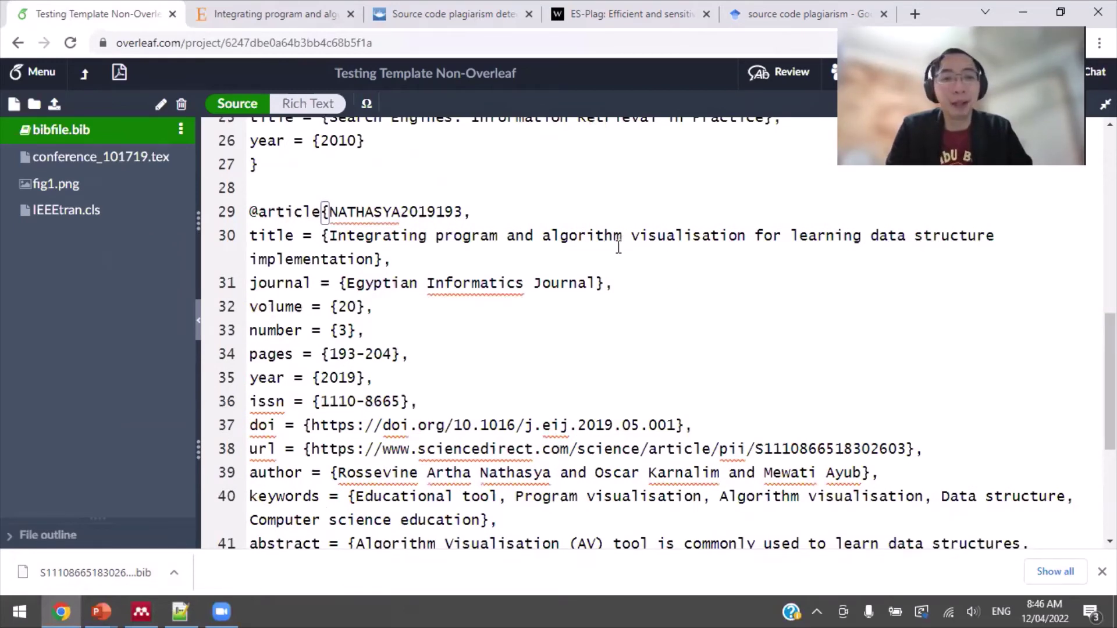
pyautogui.click(509, 205)
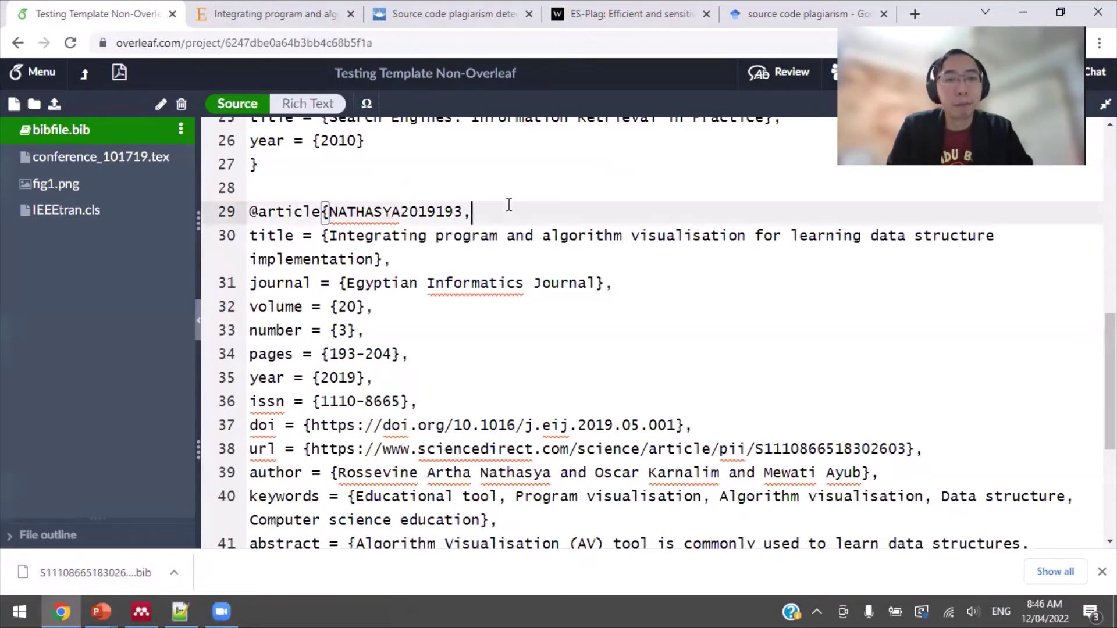
pyautogui.click(446, 259)
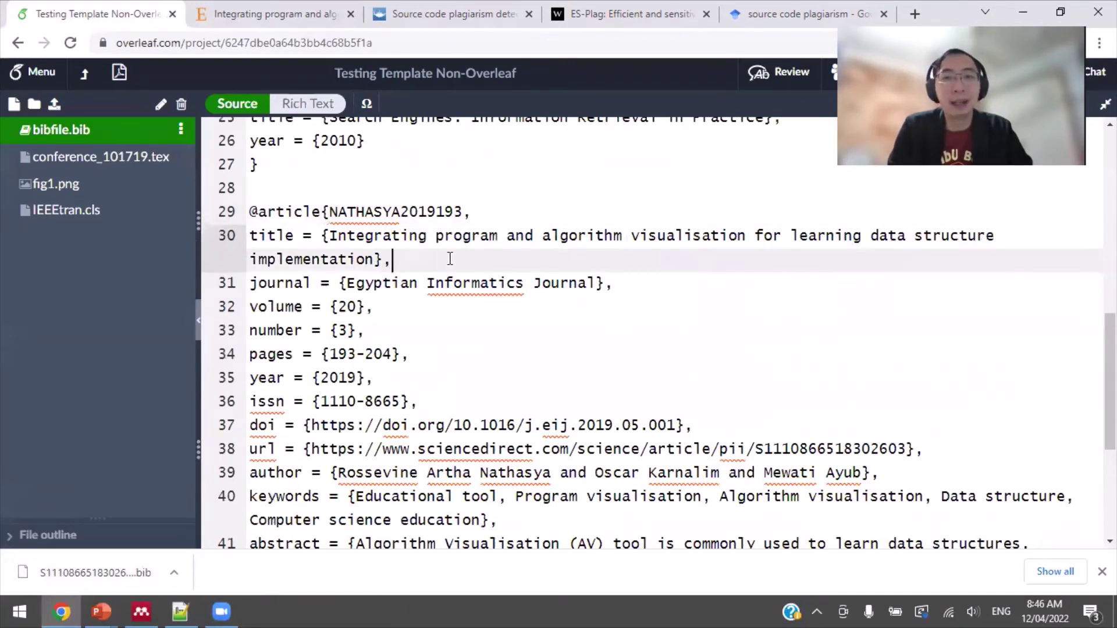
pyautogui.click(624, 285)
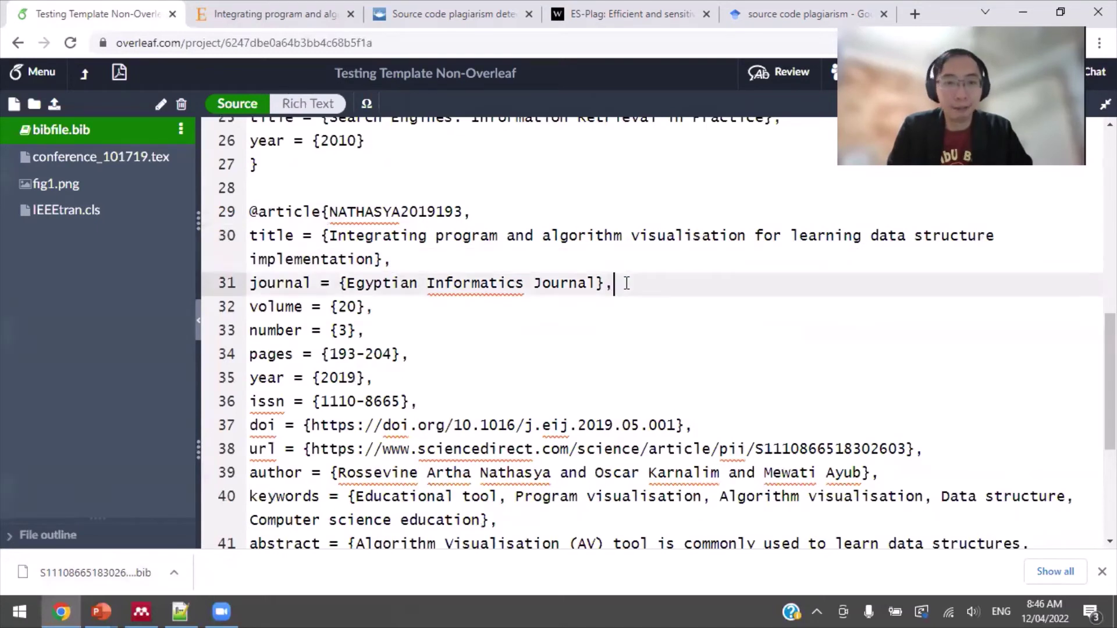
pyautogui.click(424, 305)
pyautogui.click(405, 326)
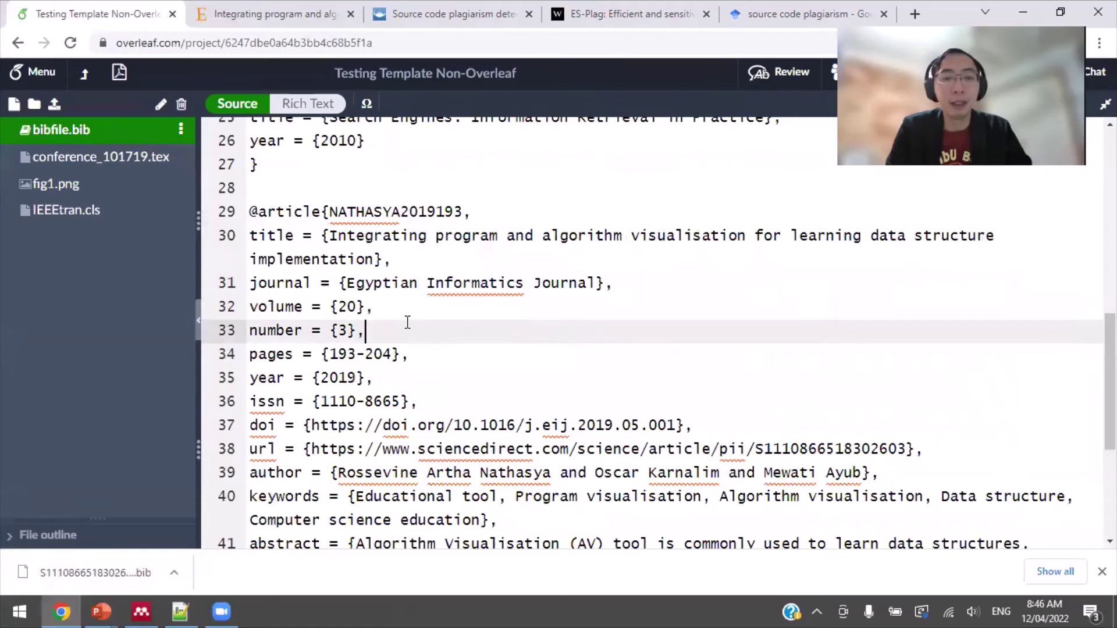
pyautogui.scroll(-2, 407, 322)
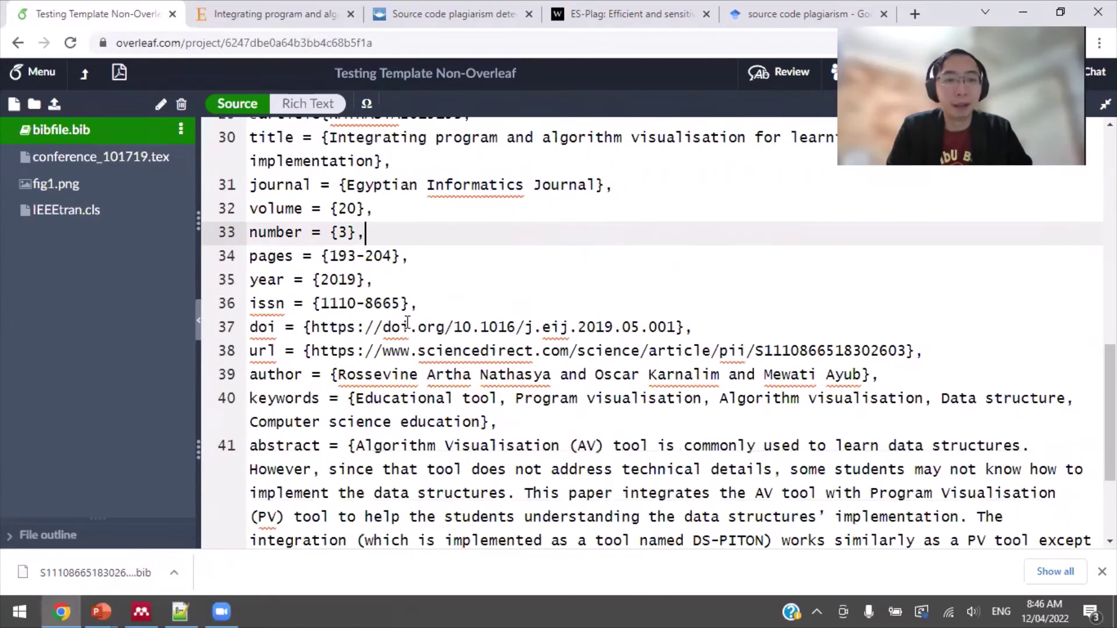
pyautogui.click(435, 261)
pyautogui.click(435, 280)
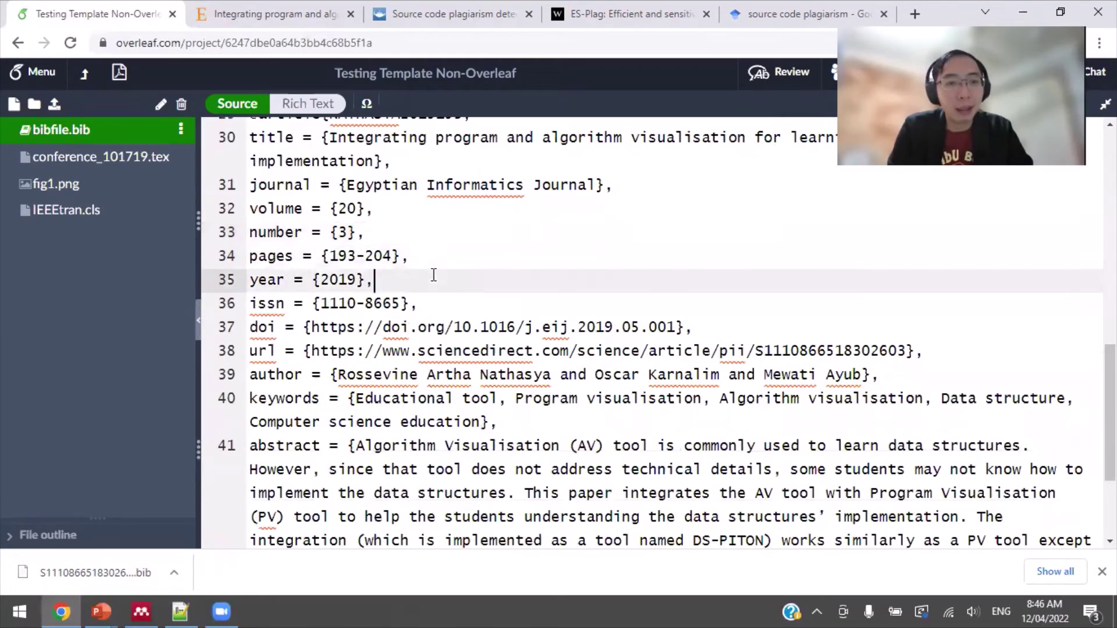
pyautogui.click(439, 295)
pyautogui.scroll(-2, 439, 295)
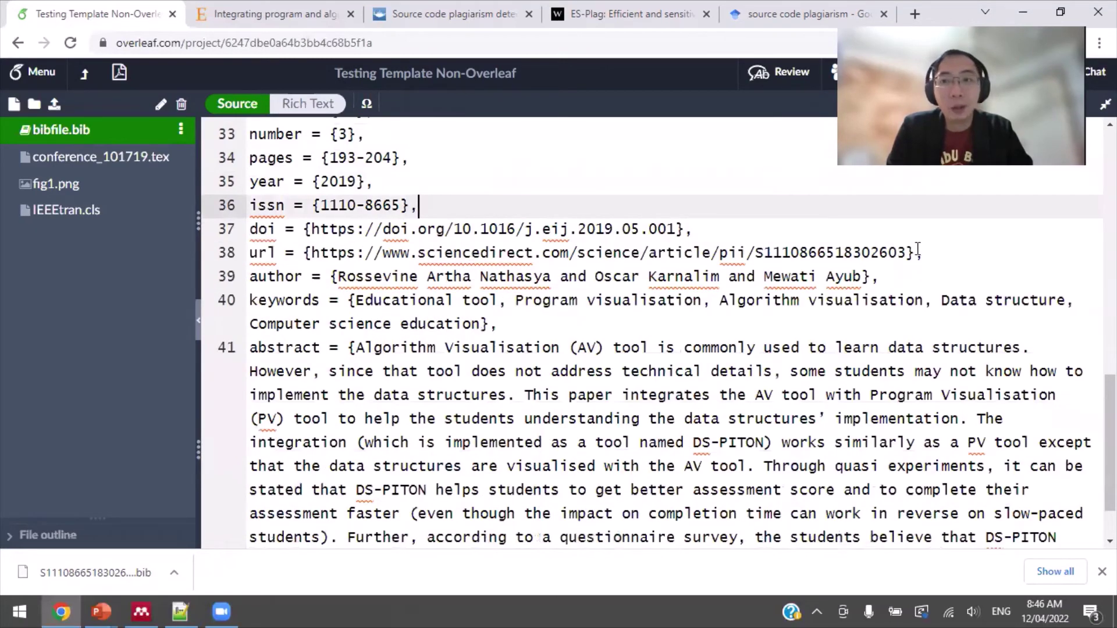
pyautogui.click(919, 284)
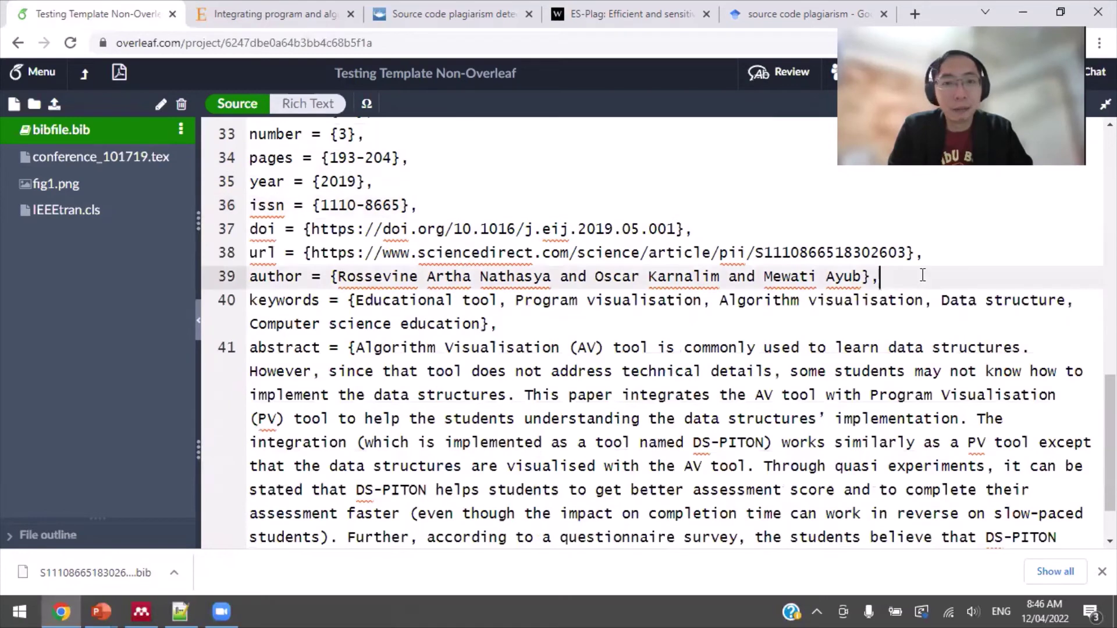
pyautogui.click(560, 321)
pyautogui.scroll(-3, 570, 349)
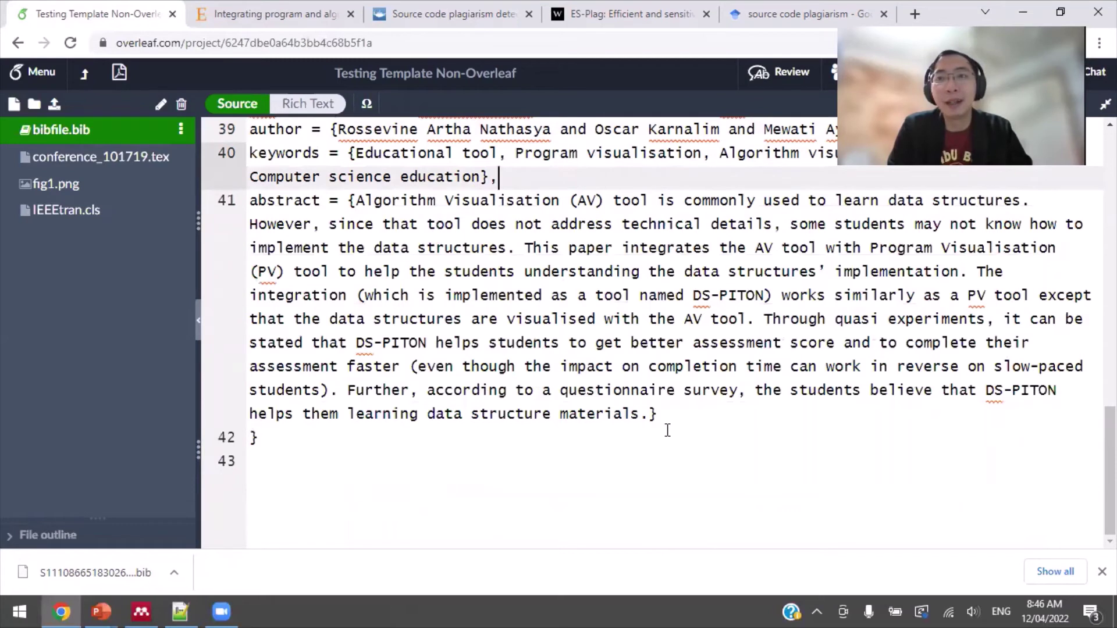
pyautogui.click(686, 410)
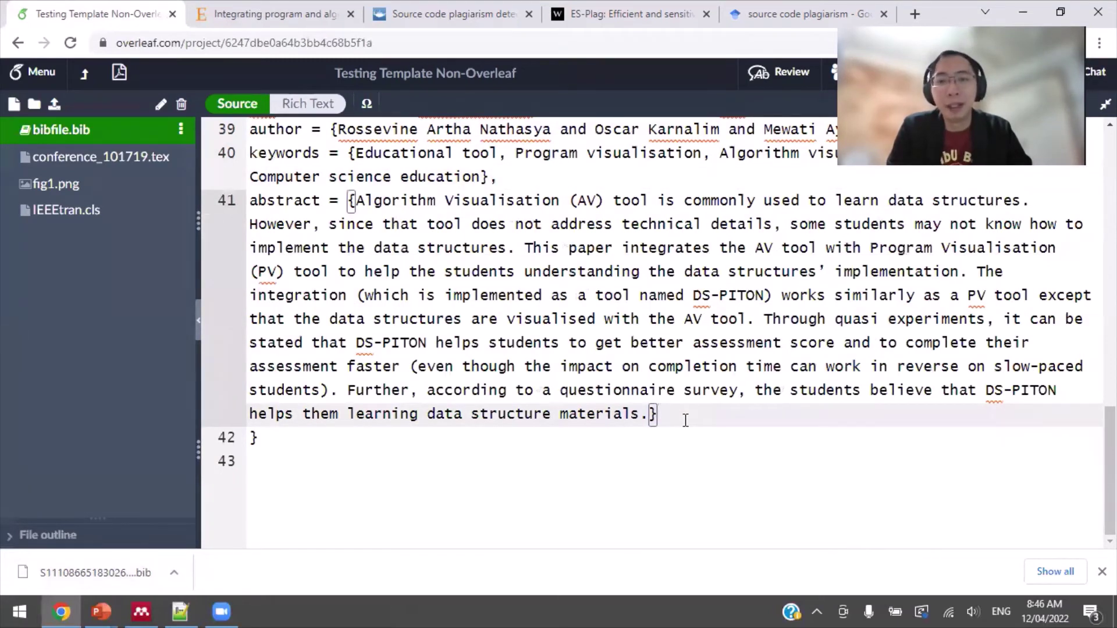
pyautogui.moveTo(657, 416); pyautogui.dragTo(226, 200)
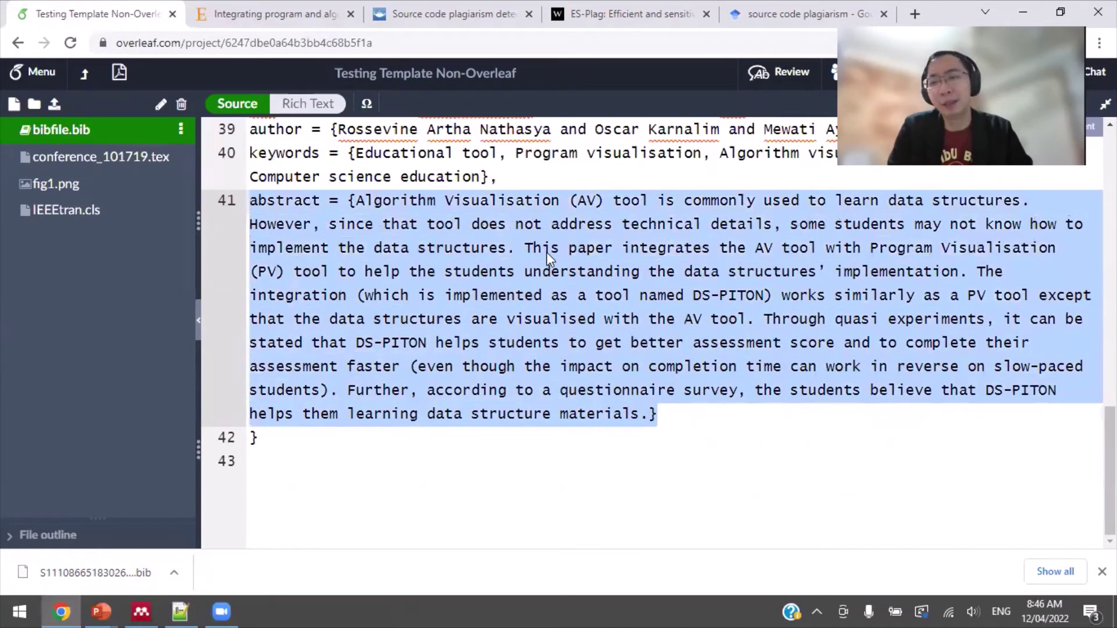
pyautogui.press('BackSpace')
pyautogui.press('BackSpace')
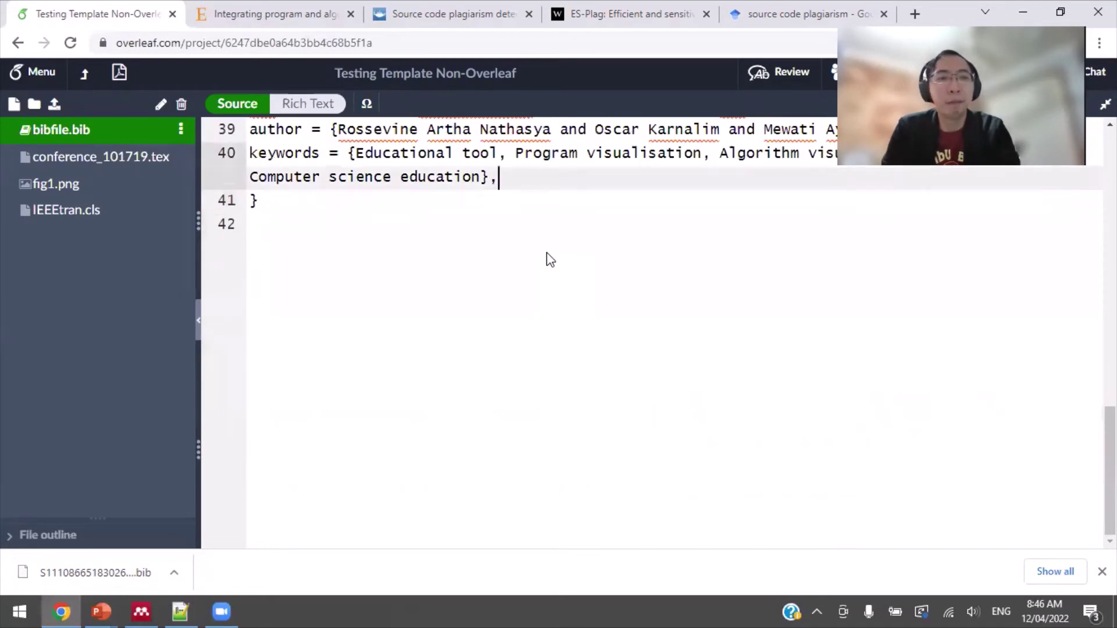
pyautogui.moveTo(524, 267); pyautogui.dragTo(240, 252)
pyautogui.press('BackSpace')
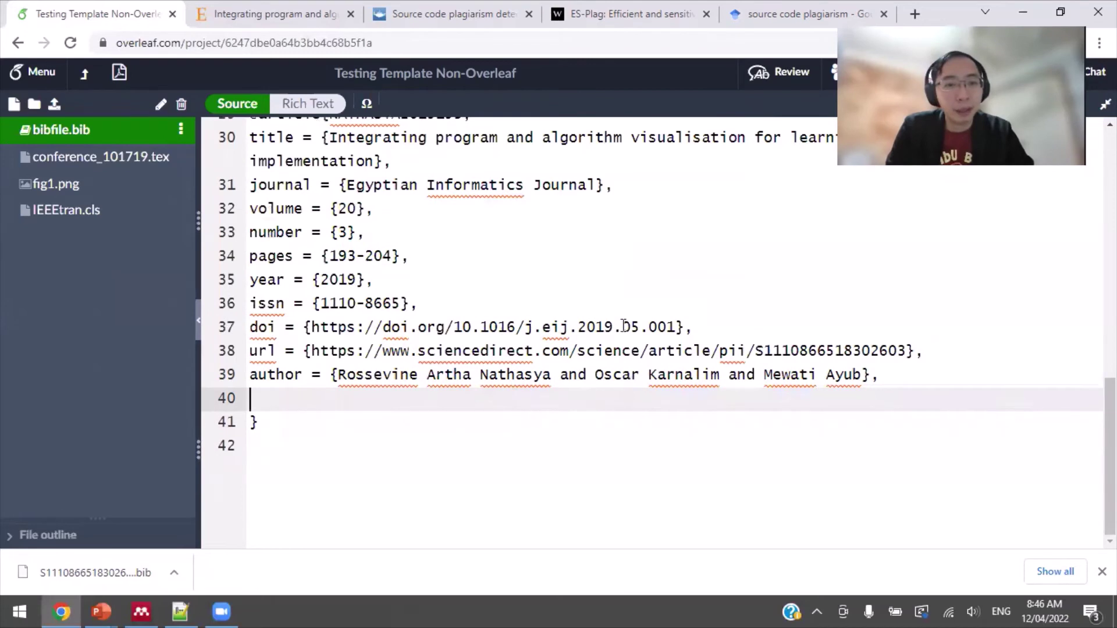
pyautogui.click(969, 347)
pyautogui.moveTo(970, 346); pyautogui.dragTo(957, 338)
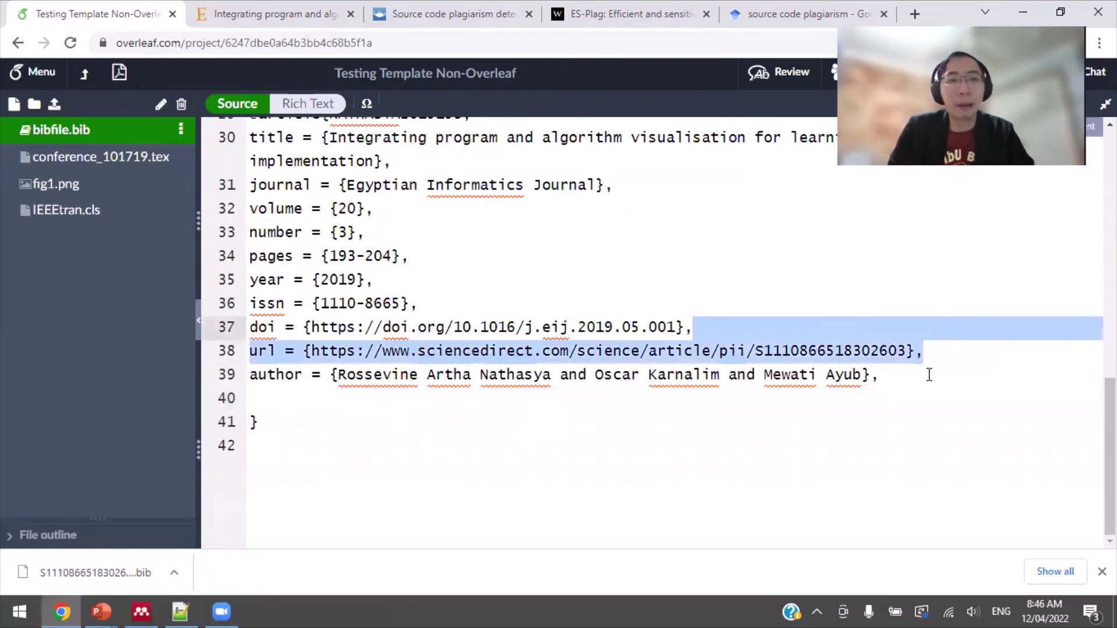
pyautogui.press('BackSpace')
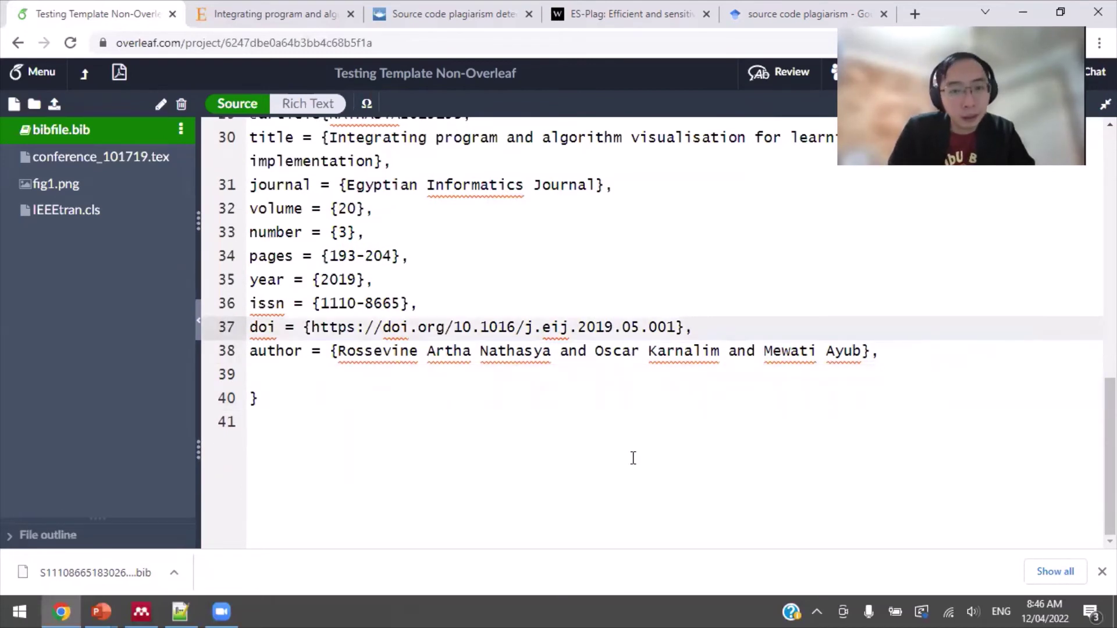
pyautogui.click(584, 377)
pyautogui.press('BackSpace')
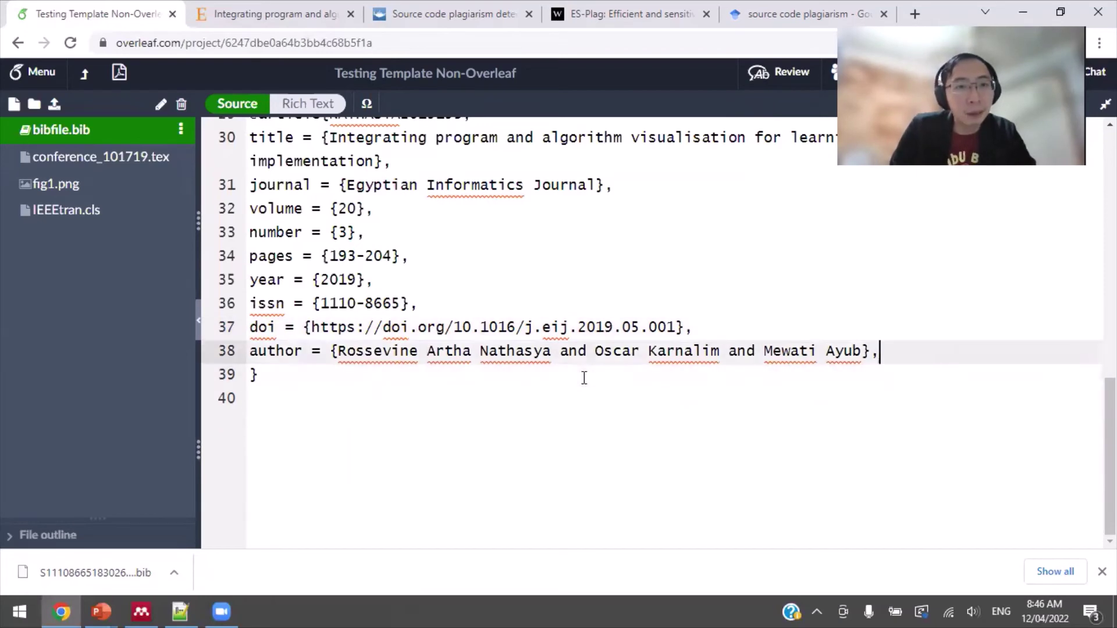
pyautogui.scroll(2, 584, 378)
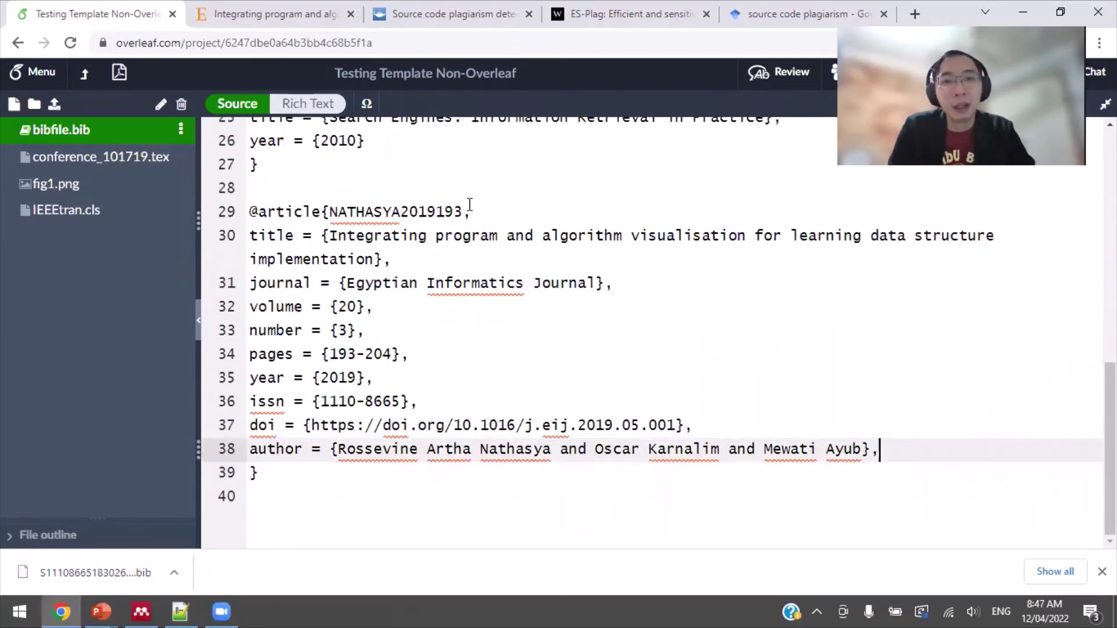
pyautogui.moveTo(465, 207); pyautogui.dragTo(336, 206)
pyautogui.moveTo(337, 208); pyautogui.dragTo(331, 208)
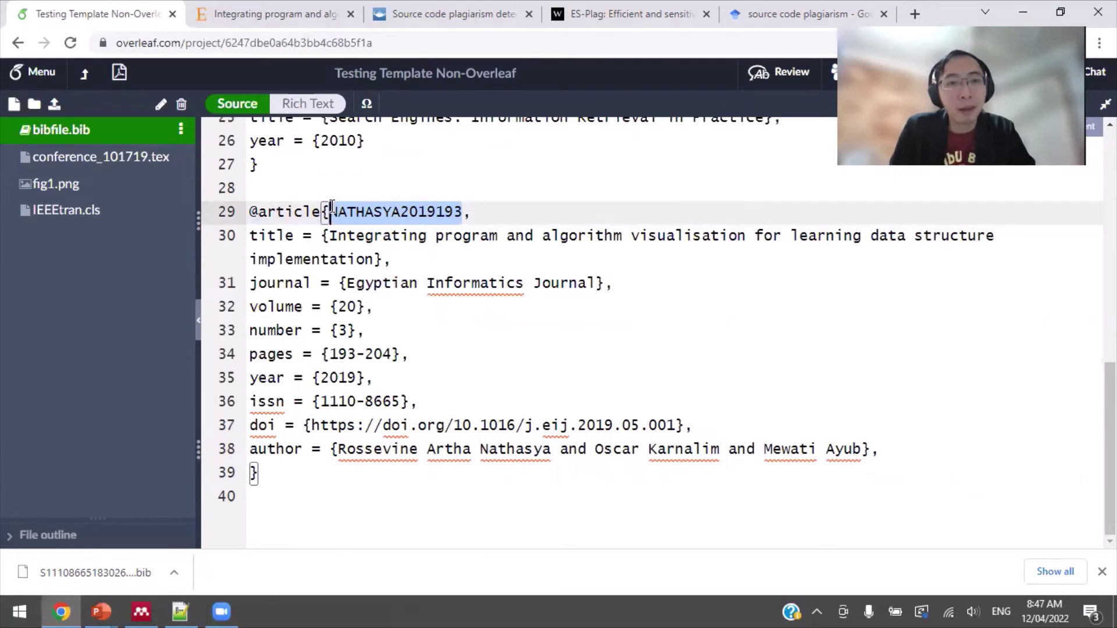
pyautogui.click(448, 211)
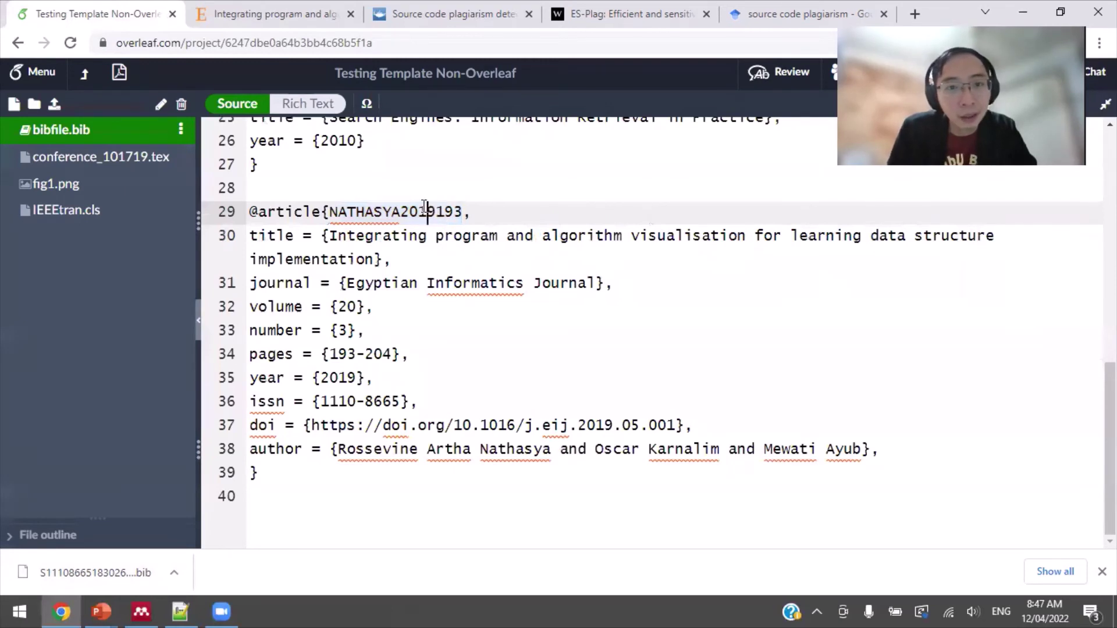
pyautogui.moveTo(435, 209); pyautogui.dragTo(339, 211)
pyautogui.click(472, 211)
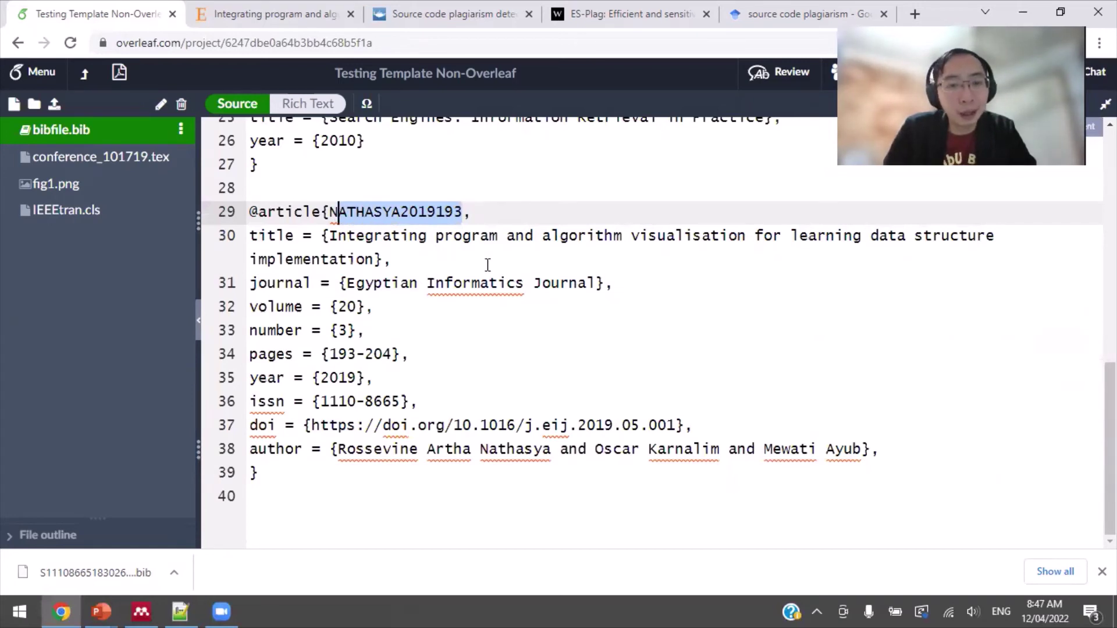
pyautogui.press('BackSpace')
pyautogui.press('BackSpace')
pyautogui.write('Nathas')
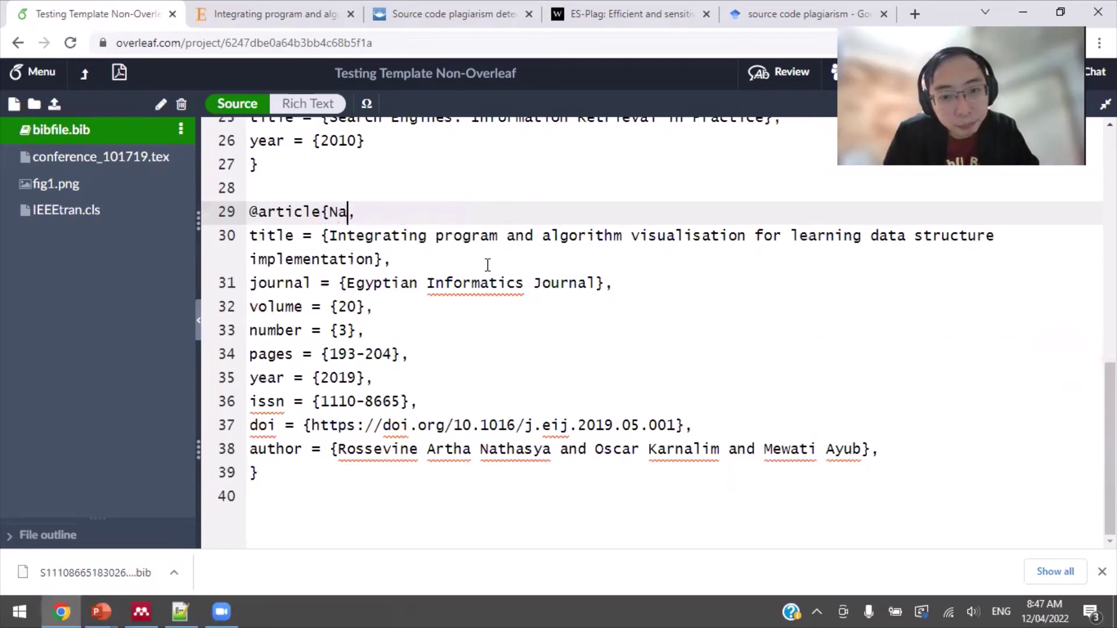
pyautogui.write('ya2')
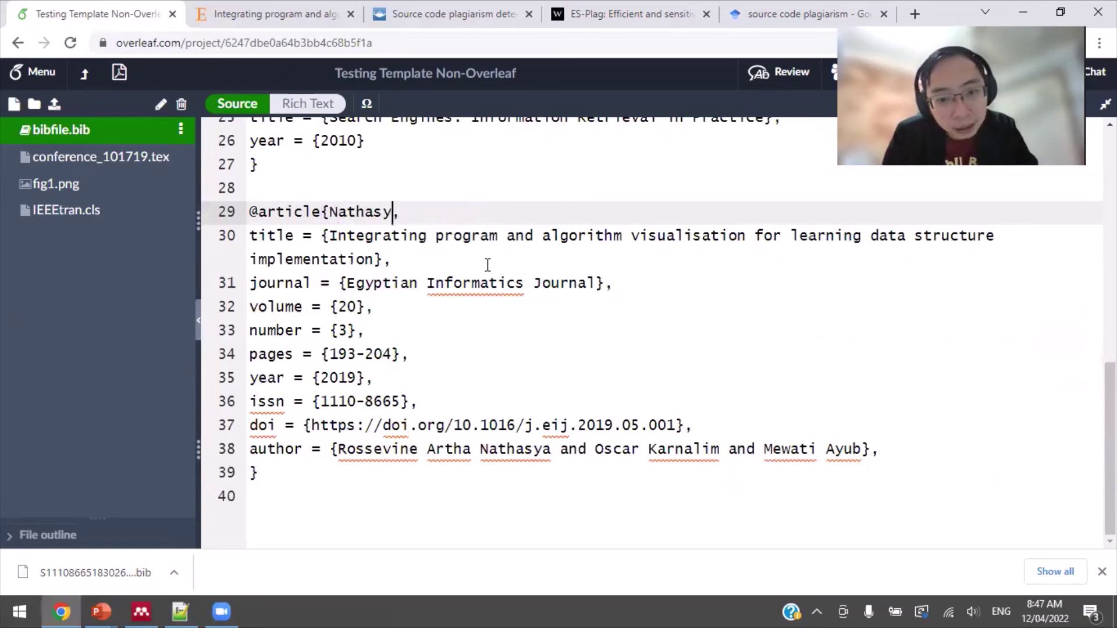
pyautogui.write('019Int')
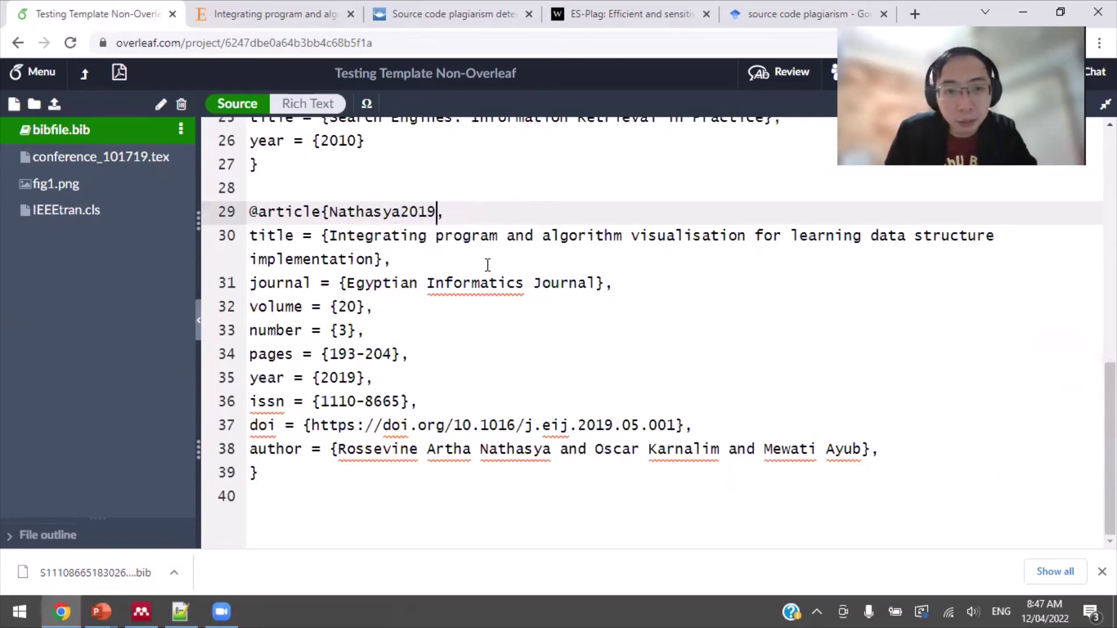
pyautogui.write('egrating')
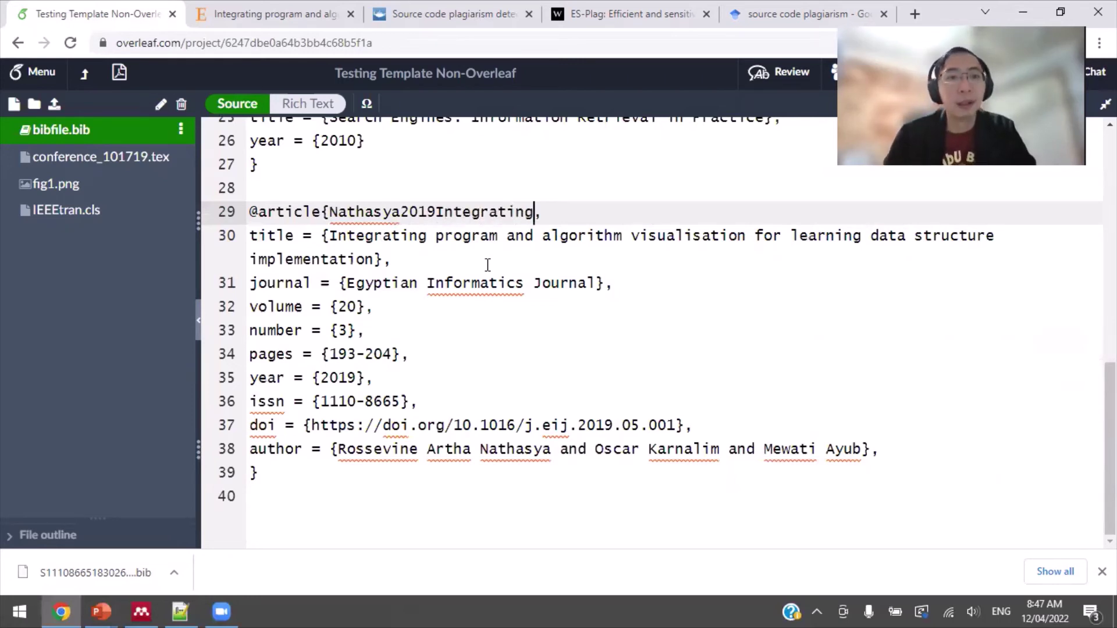
# Step: In conference_101719.tex, insert a \cite of the new 2019Integrating entry after "You may note peculiarities" in the Ease of Use section
pyautogui.click(136, 167)
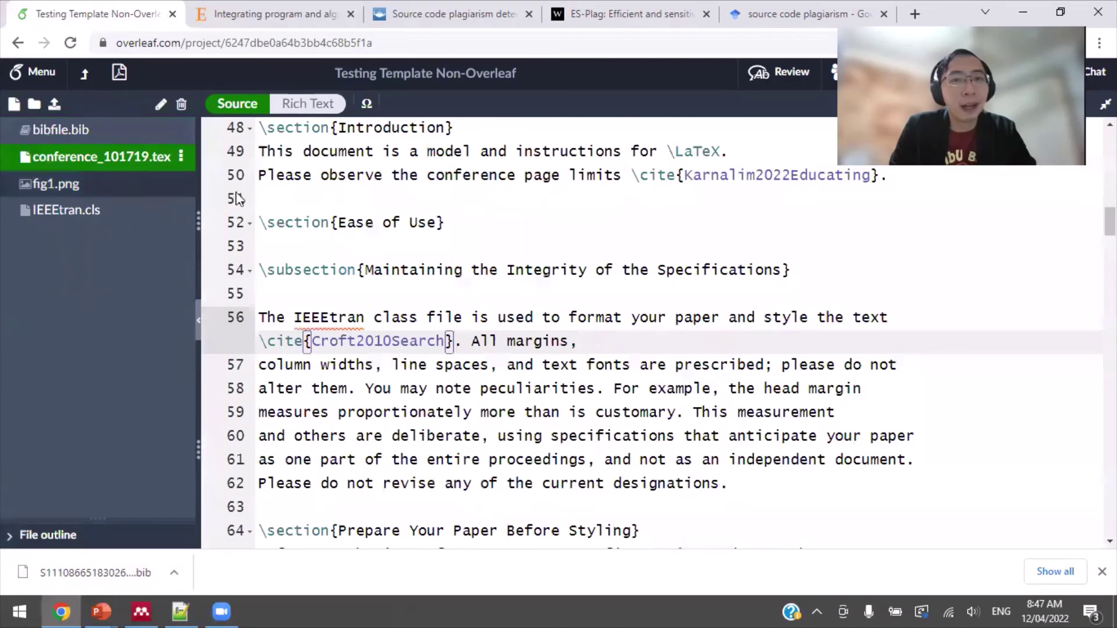
pyautogui.click(579, 219)
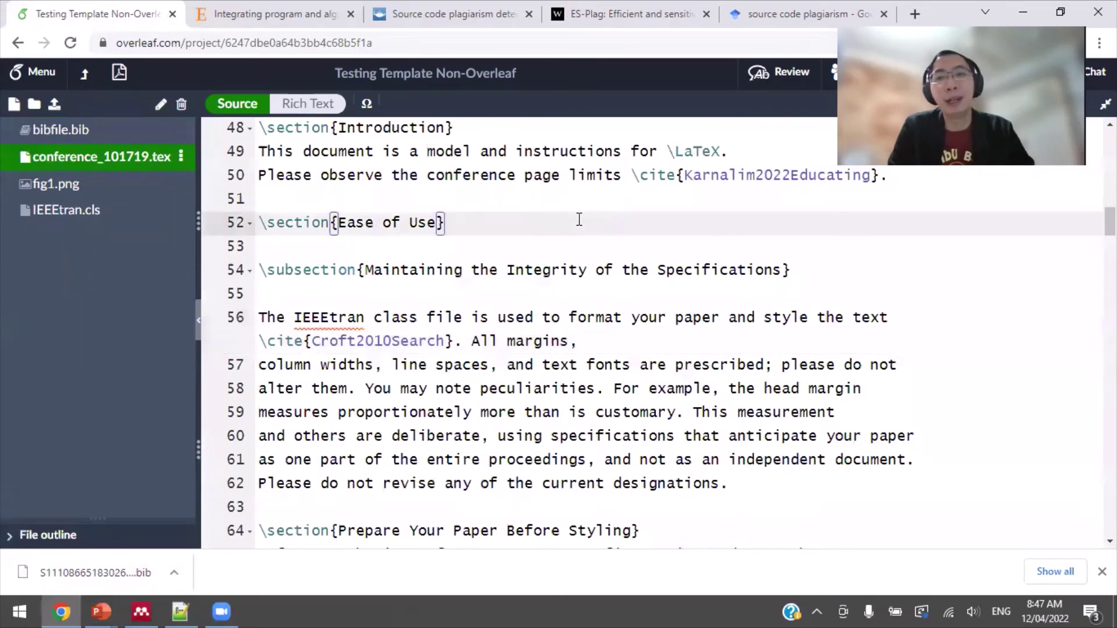
pyautogui.scroll(-1, 580, 222)
pyautogui.scroll(-2, 580, 221)
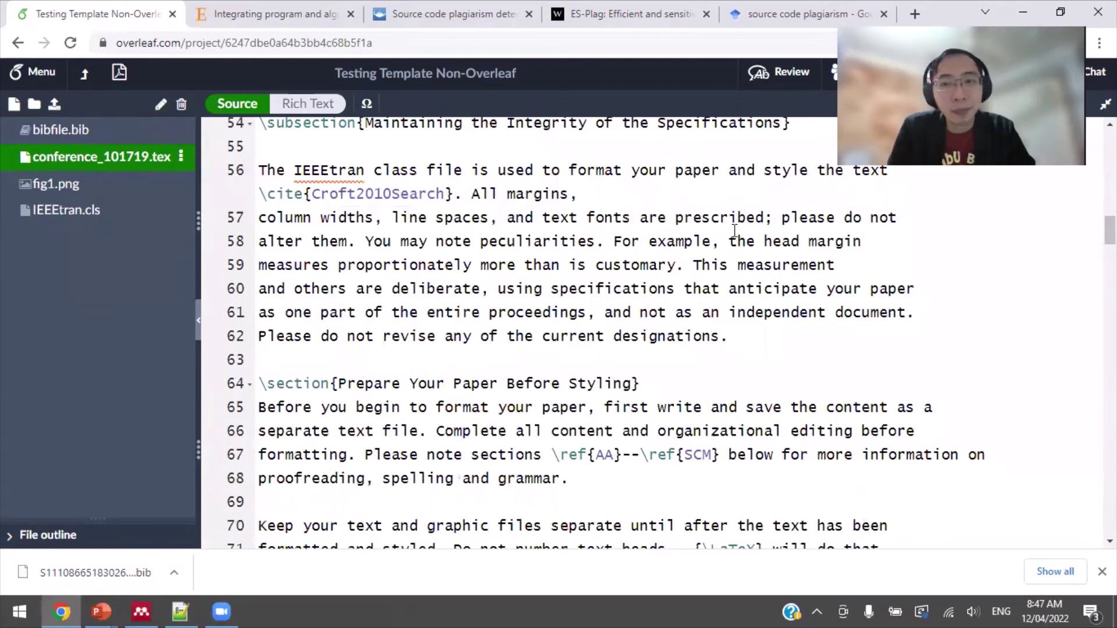
pyautogui.click(593, 242)
pyautogui.write('\\cite')
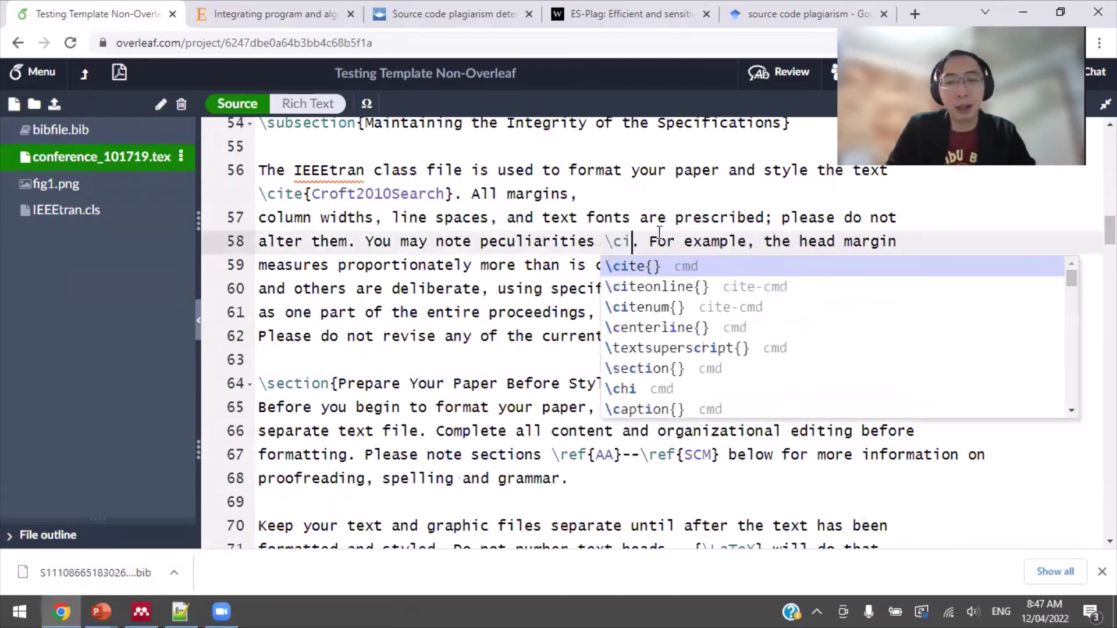
pyautogui.press('Return')
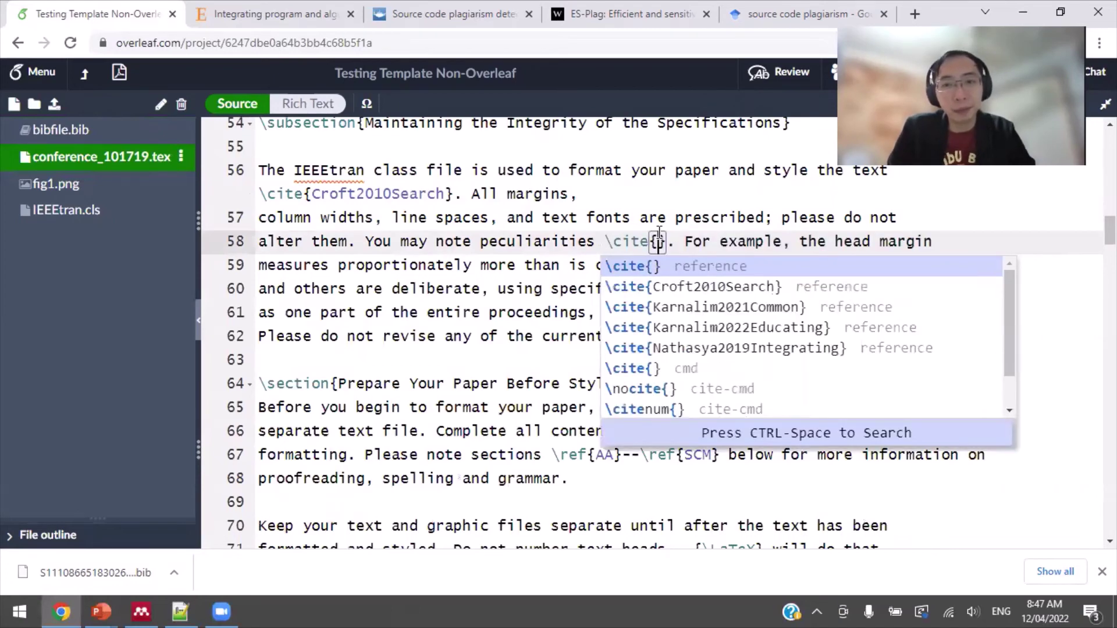
pyautogui.write('Nat')
pyautogui.press('Return')
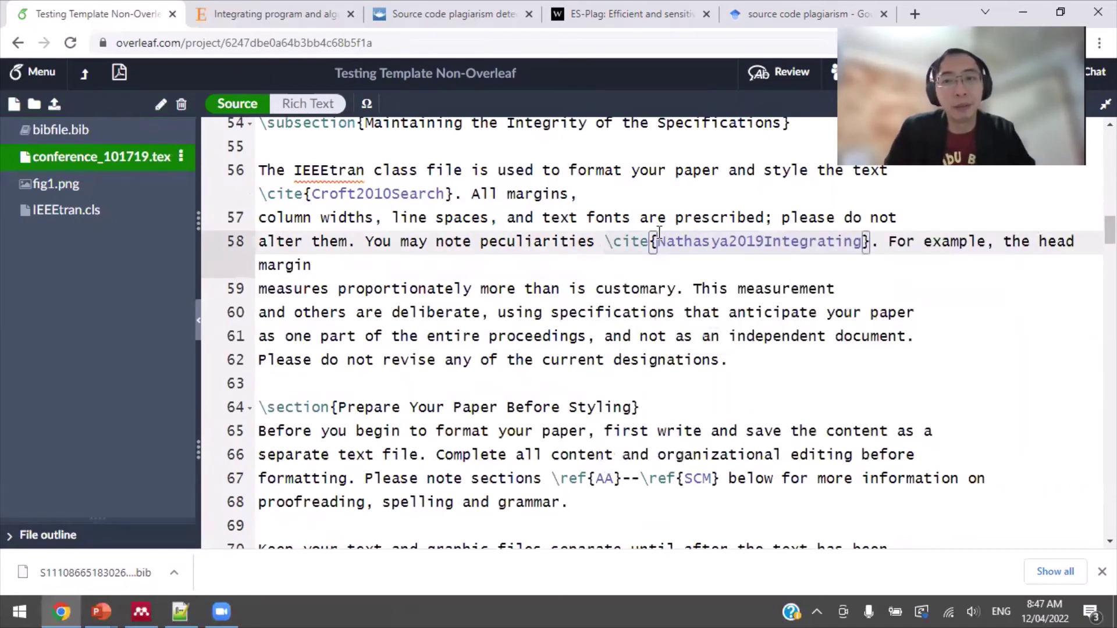
# Step: Recompile the paper and check the new citation after "peculiarities" and its entry in the References list of the PDF
pyautogui.click(119, 72)
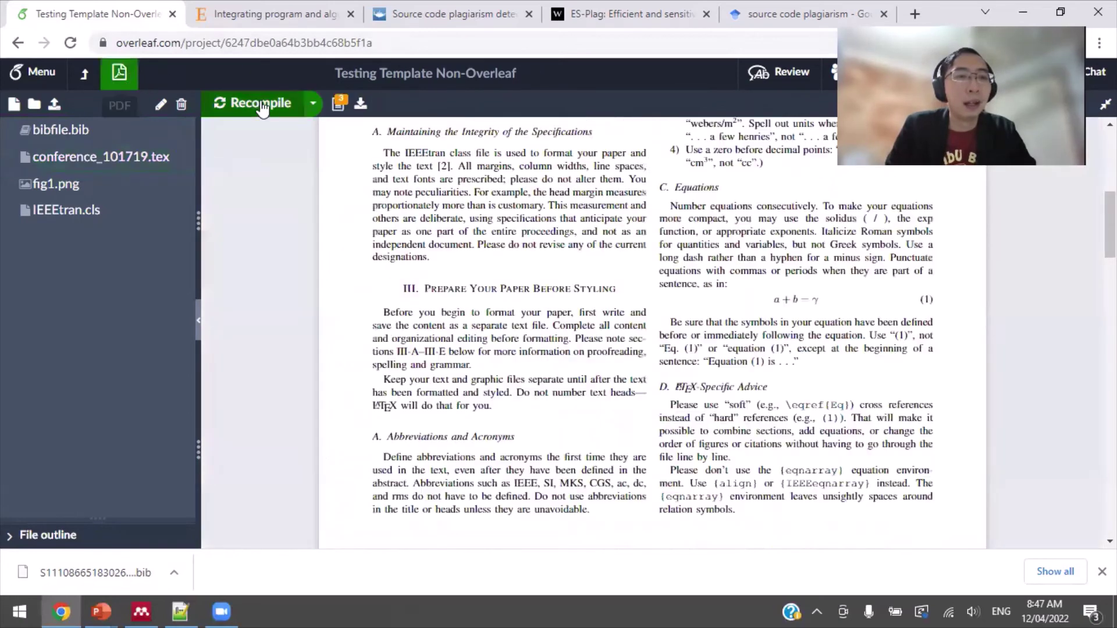
pyautogui.click(262, 105)
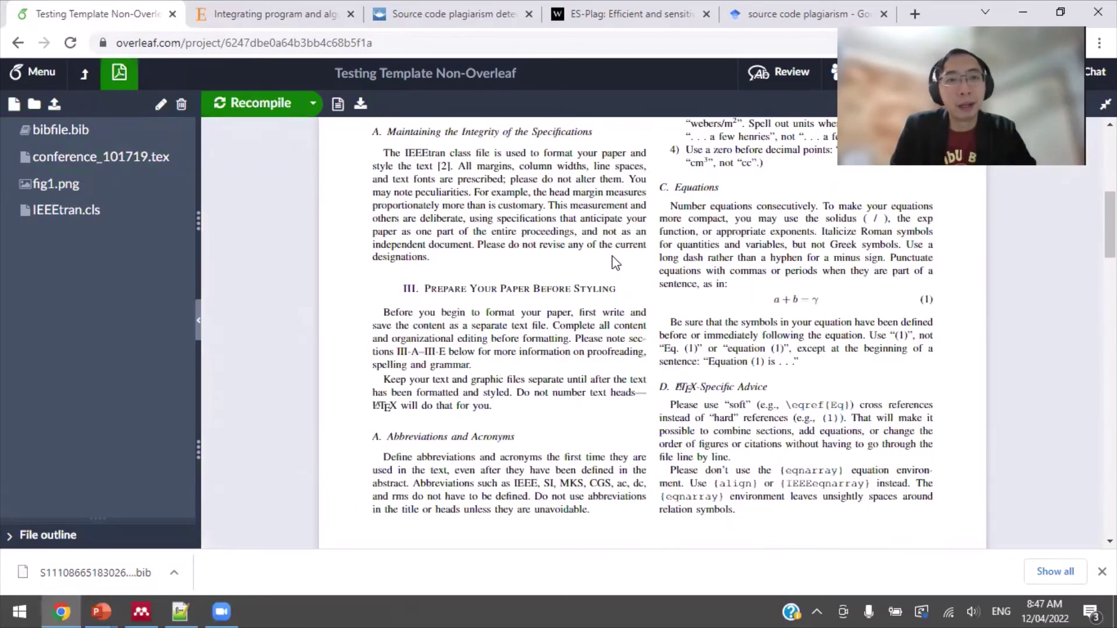
pyautogui.scroll(-1, 616, 263)
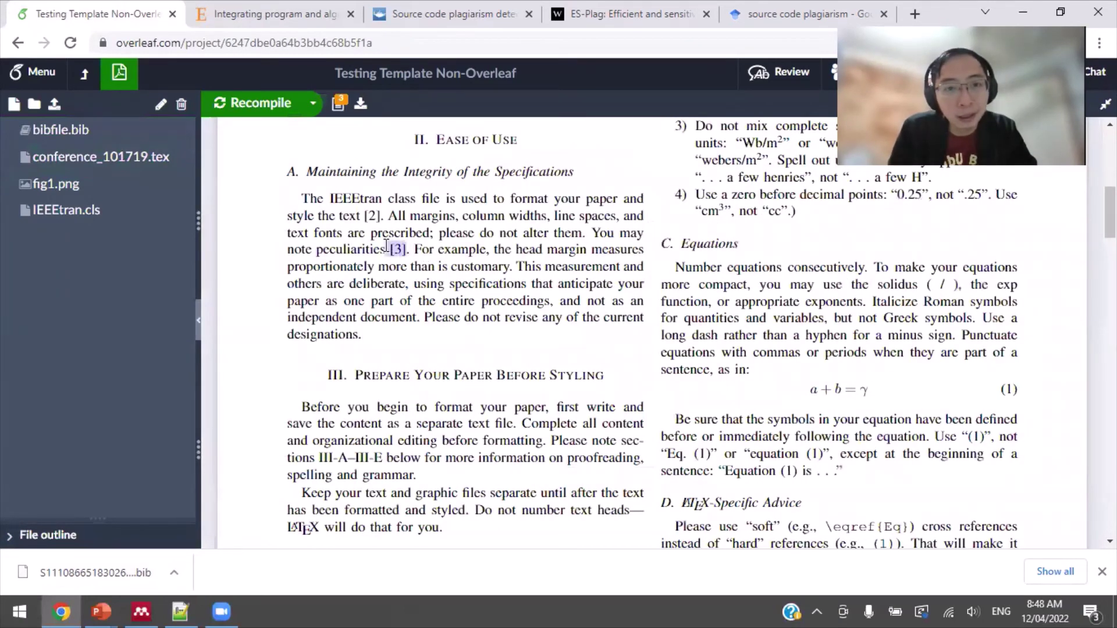
pyautogui.scroll(-3, 715, 244)
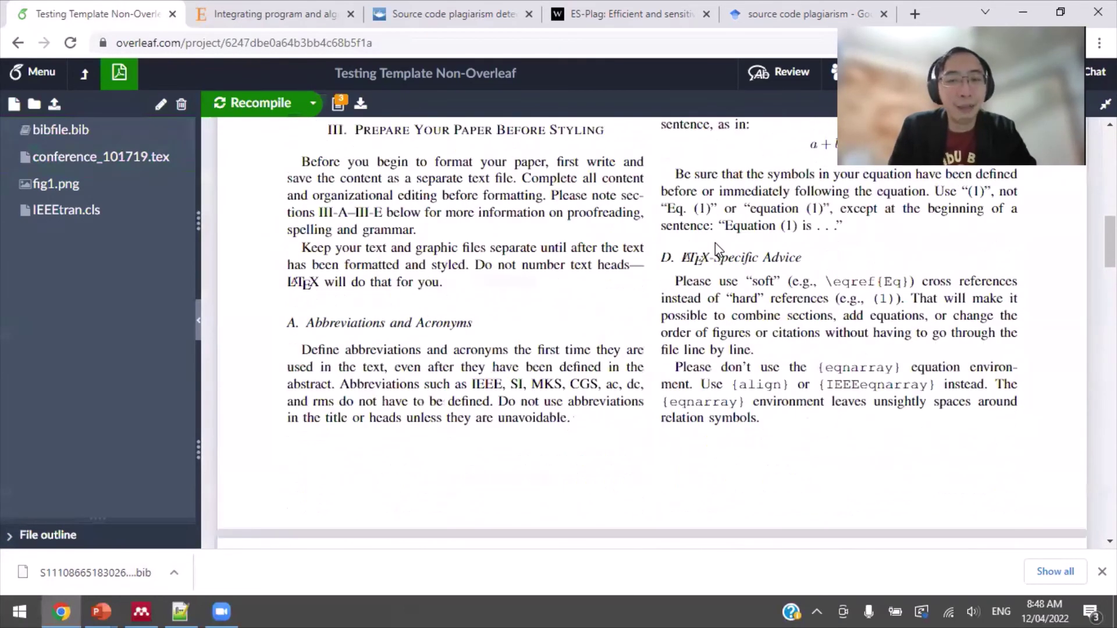
pyautogui.scroll(-12, 714, 243)
pyautogui.scroll(3, 715, 242)
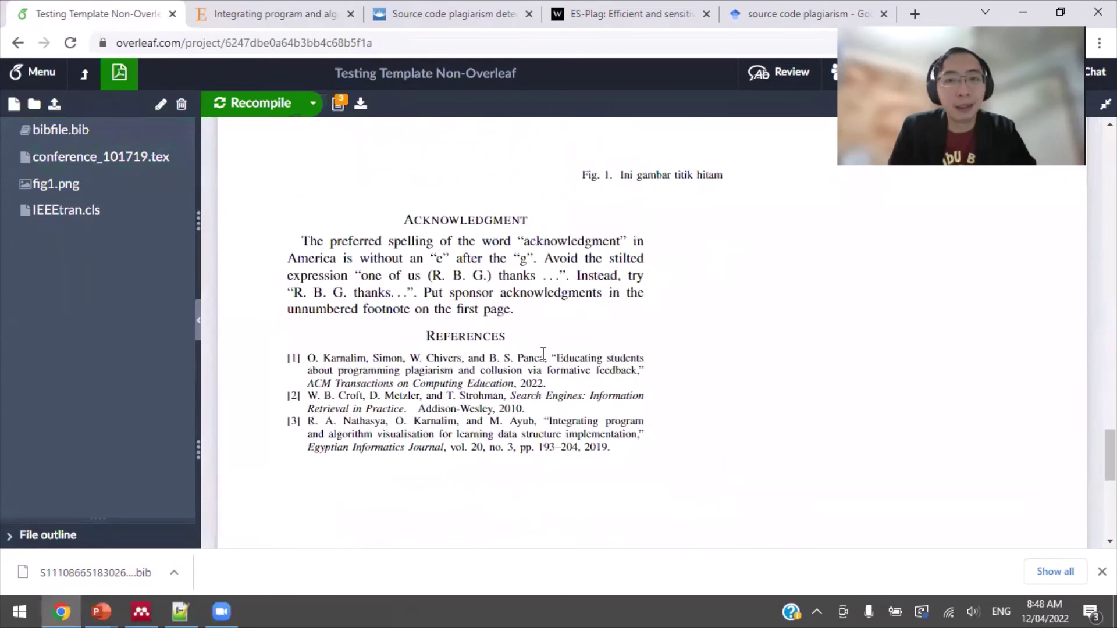
pyautogui.scroll(-3, 583, 317)
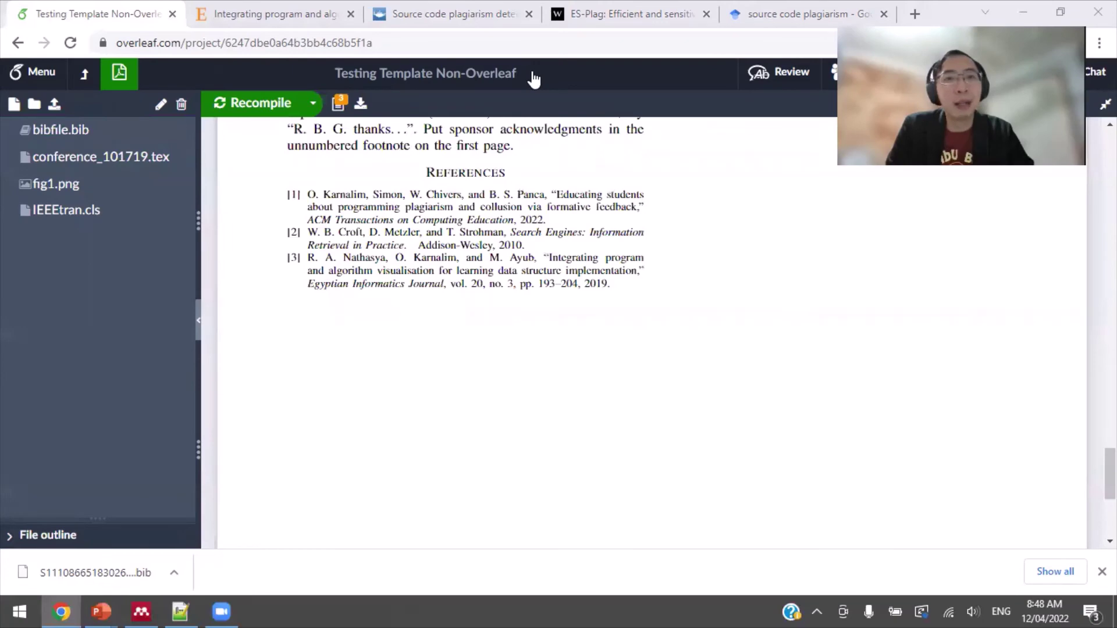
# Step: Close the ScienceDirect article, review the Taylor & Francis article's citation download options with BibTex format chosen, and close that page without downloading
pyautogui.click(291, 12)
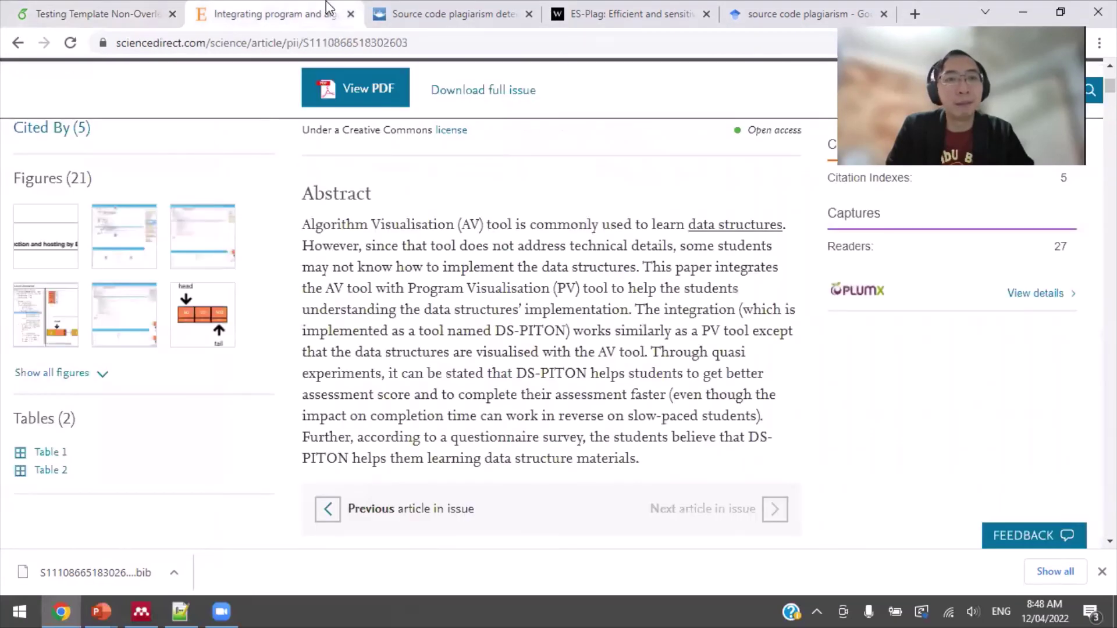
pyautogui.click(352, 14)
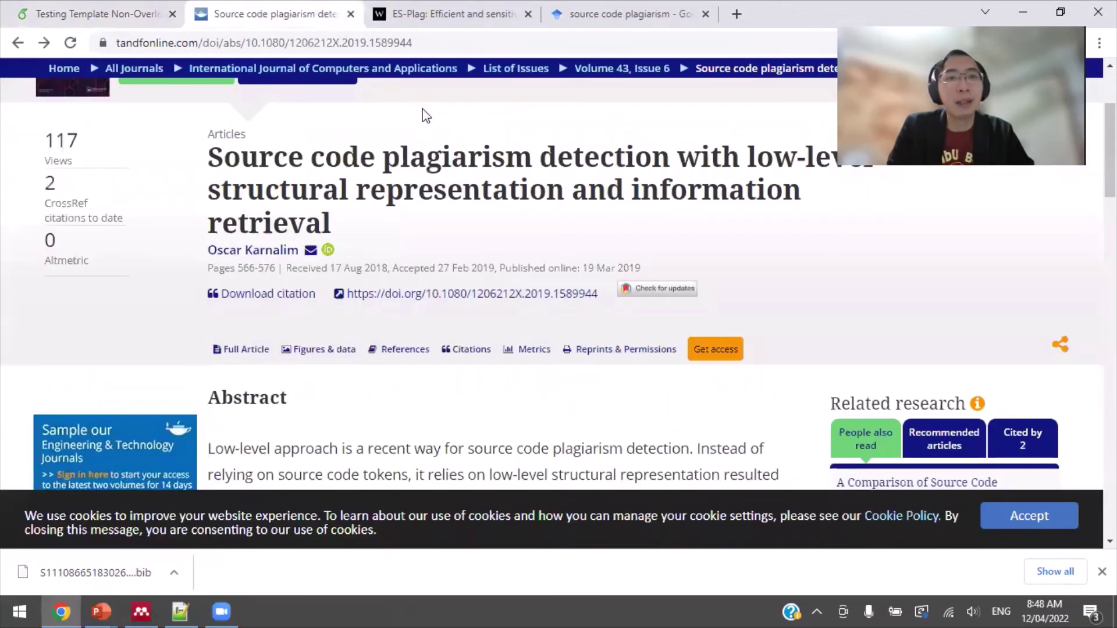
pyautogui.scroll(3, 531, 207)
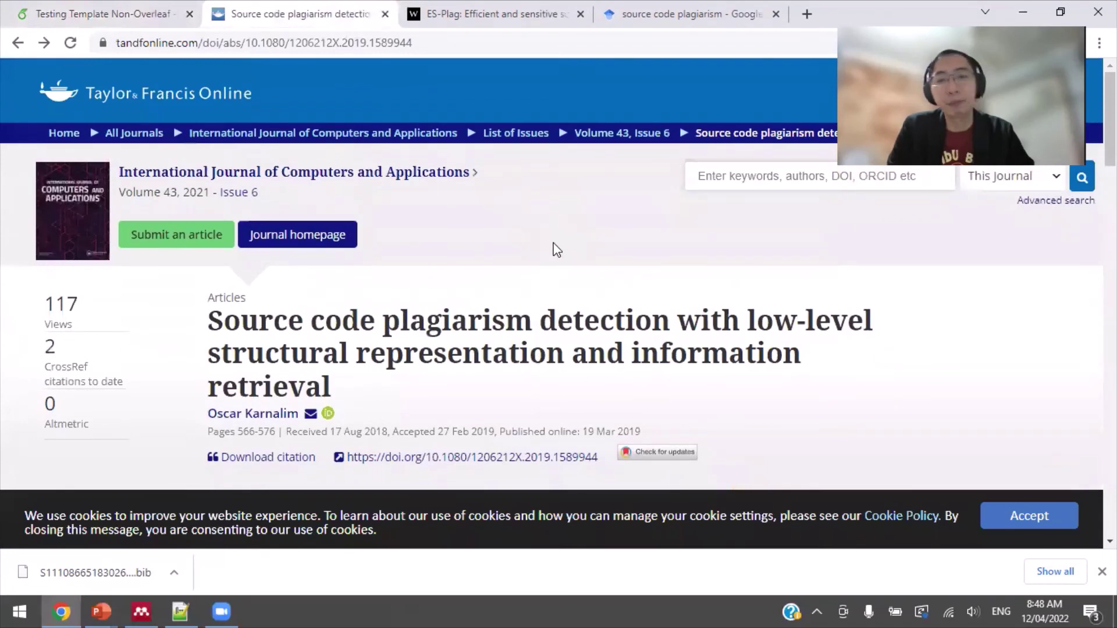
pyautogui.scroll(-5, 557, 250)
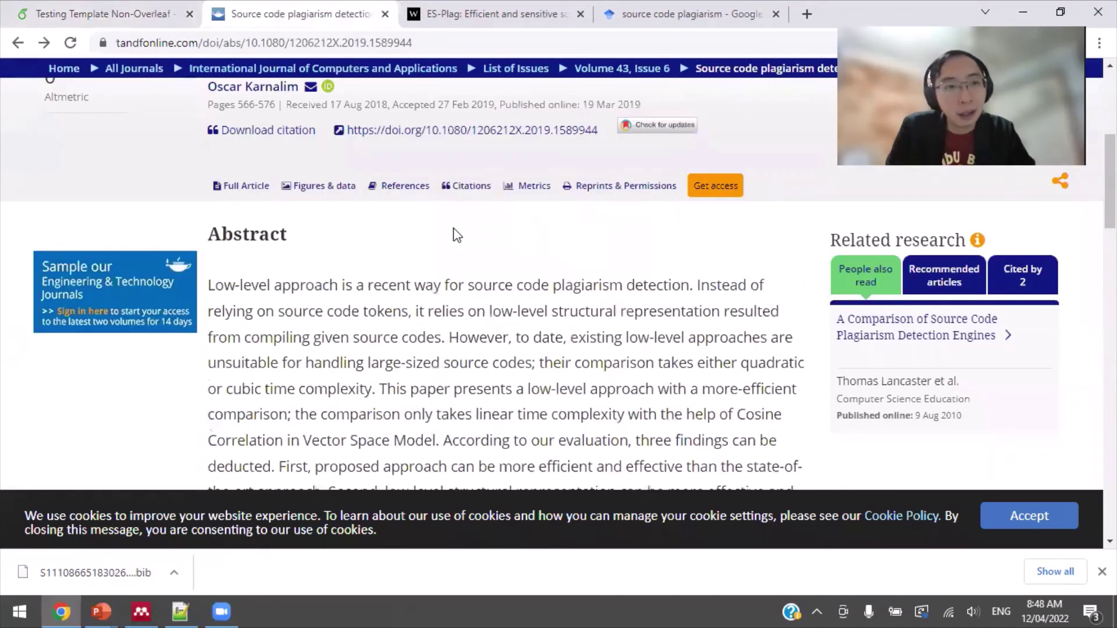
pyautogui.click(282, 138)
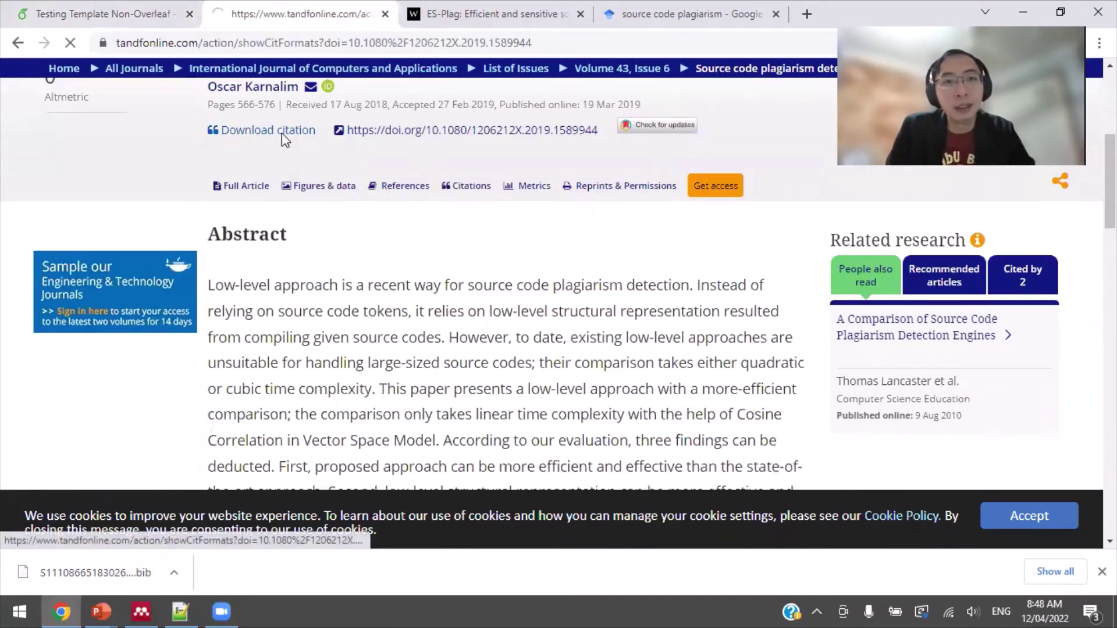
pyautogui.scroll(-4, 682, 296)
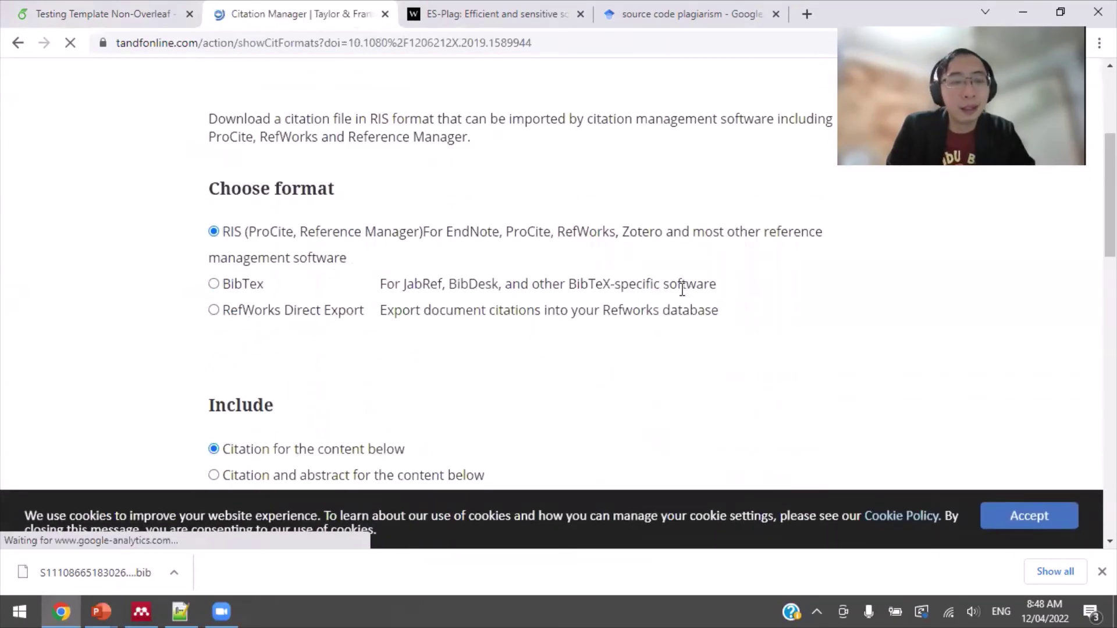
pyautogui.scroll(-1, 685, 296)
pyautogui.click(241, 205)
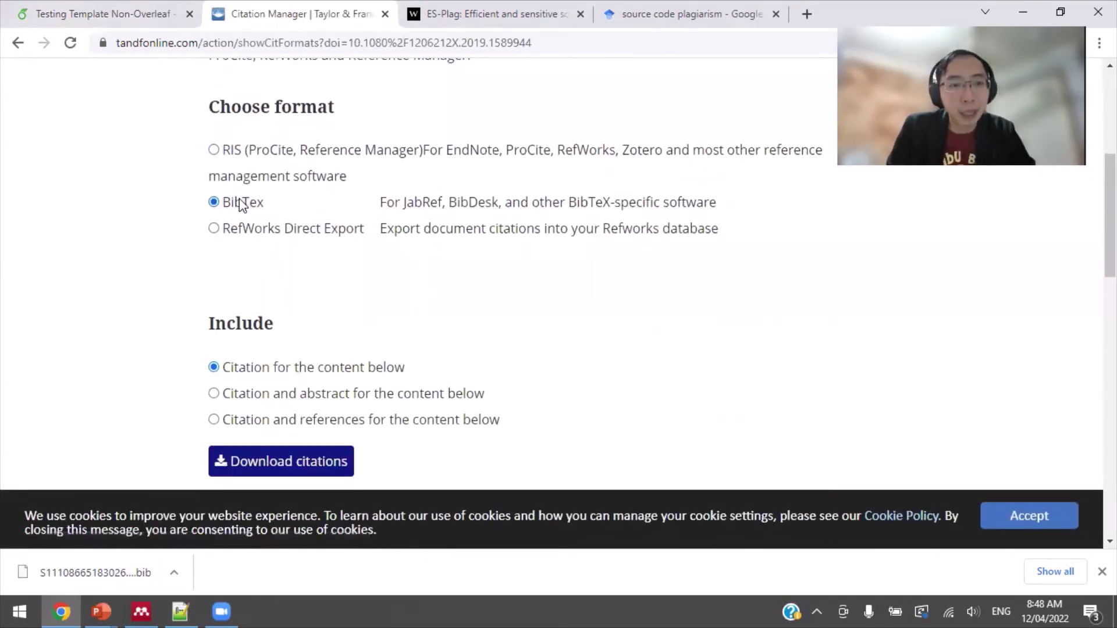
pyautogui.scroll(-4, 424, 314)
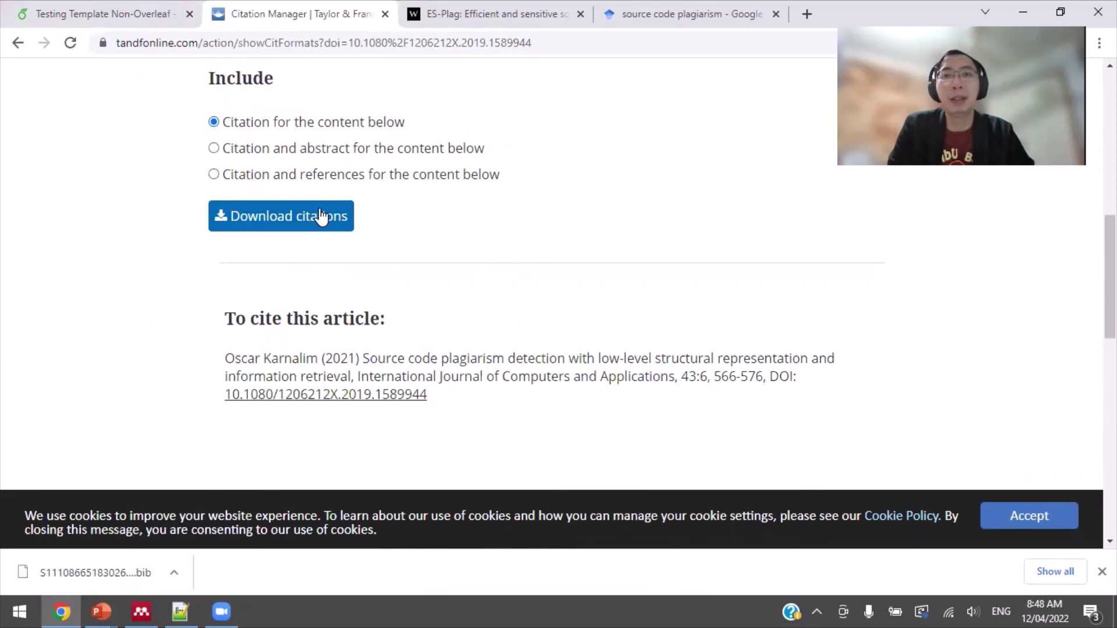
pyautogui.scroll(8, 460, 242)
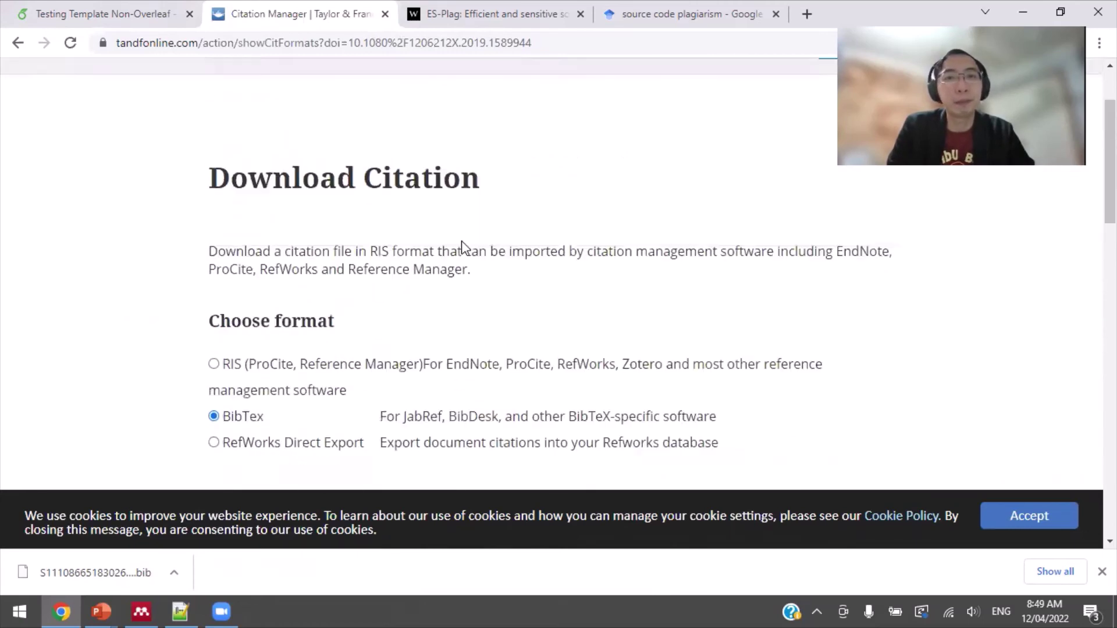
pyautogui.click(386, 14)
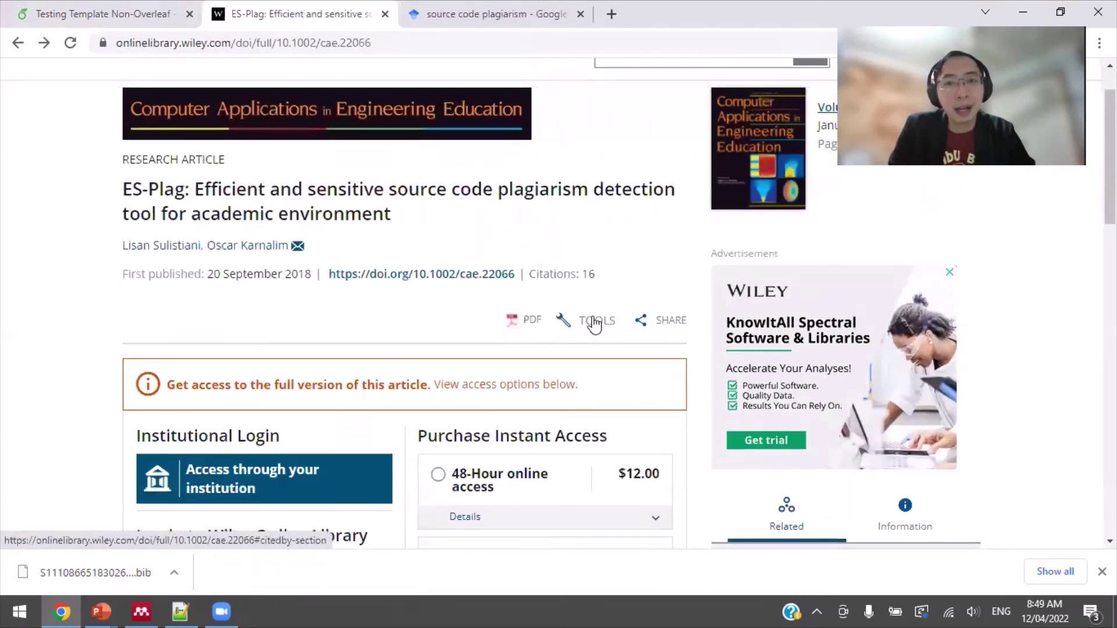
# Step: Review the Wiley ES-Plag article's Export citation options with BibTex format chosen, and close the page without downloading
pyautogui.click(592, 320)
pyautogui.scroll(-3, 486, 240)
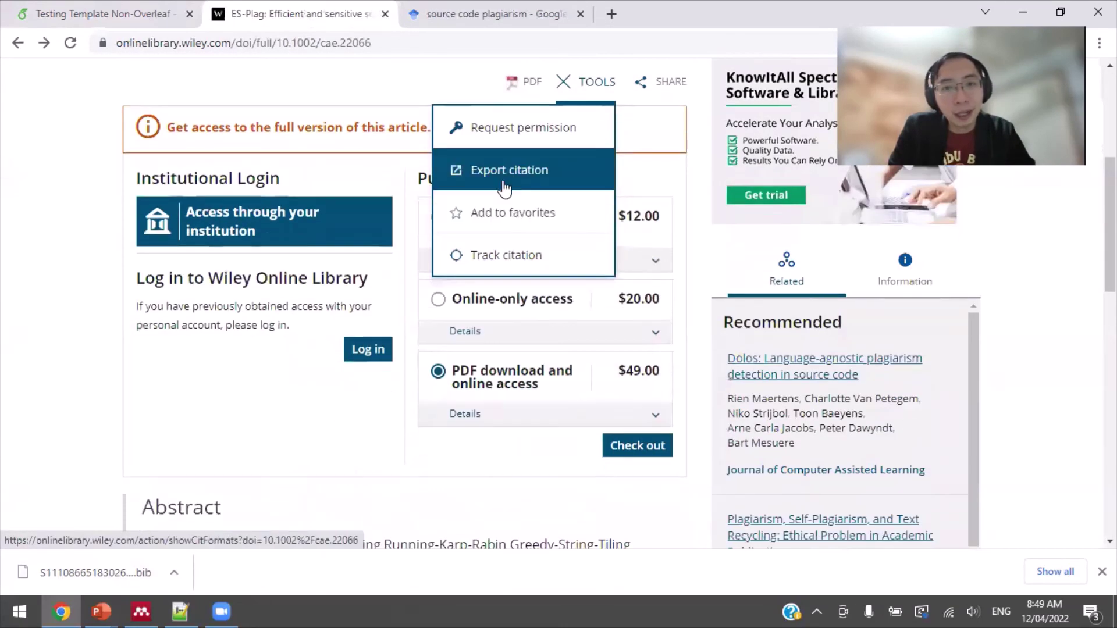
pyautogui.click(512, 172)
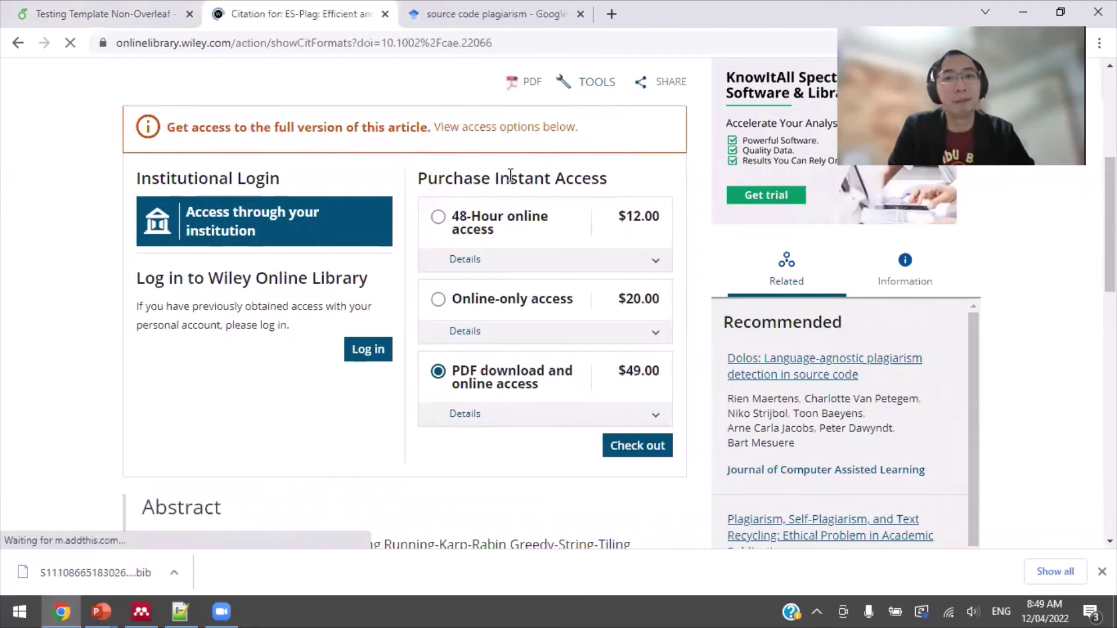
pyautogui.scroll(-7, 510, 175)
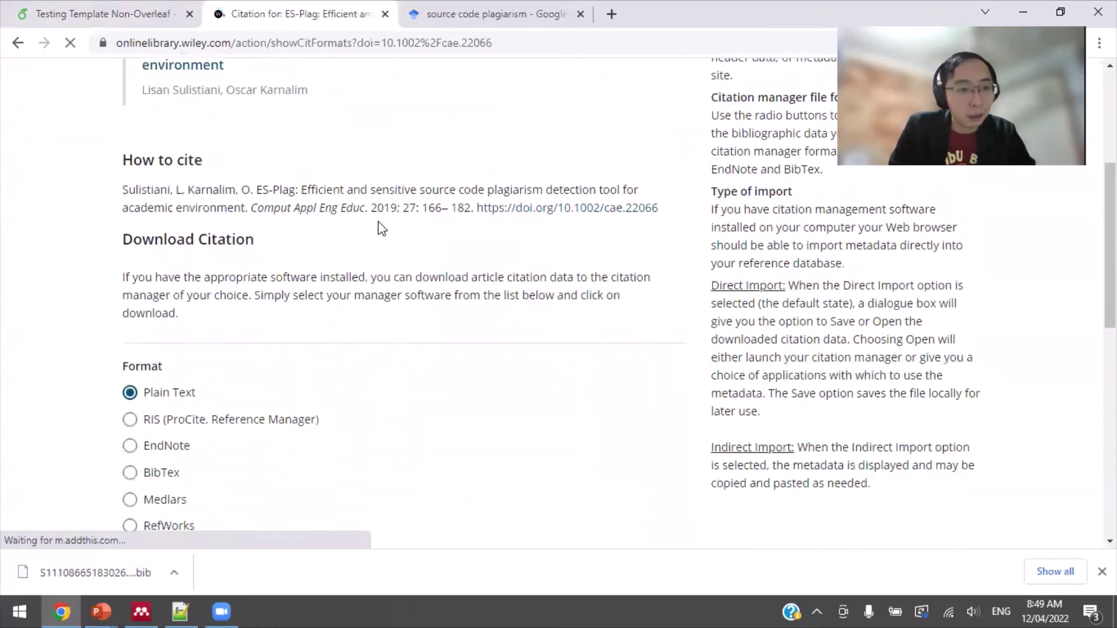
pyautogui.click(130, 333)
pyautogui.scroll(-5, 482, 267)
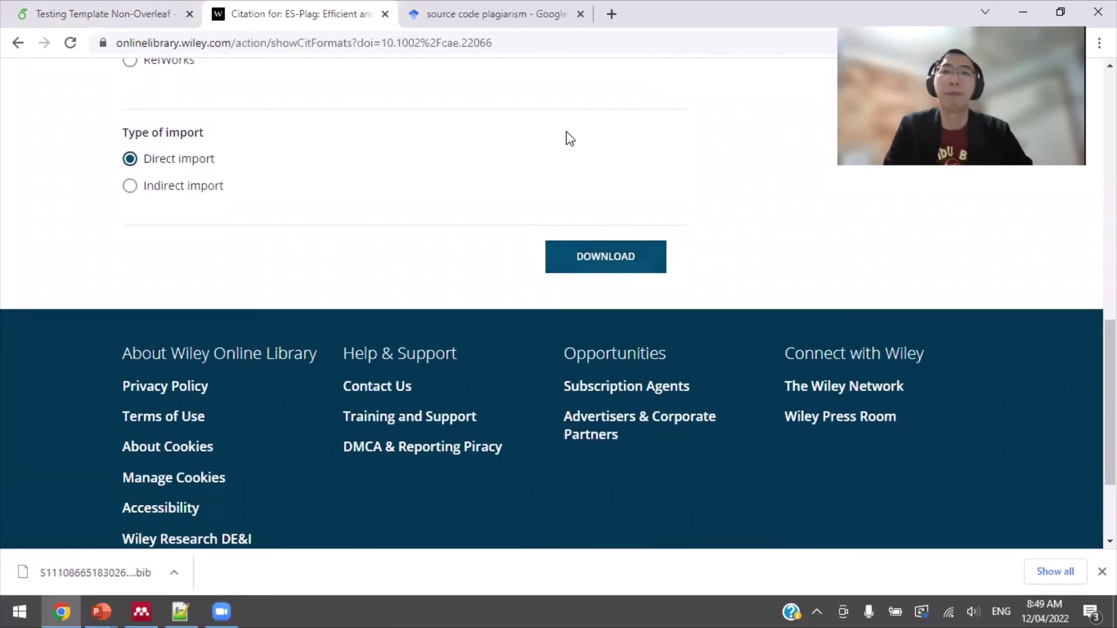
pyautogui.scroll(10, 490, 170)
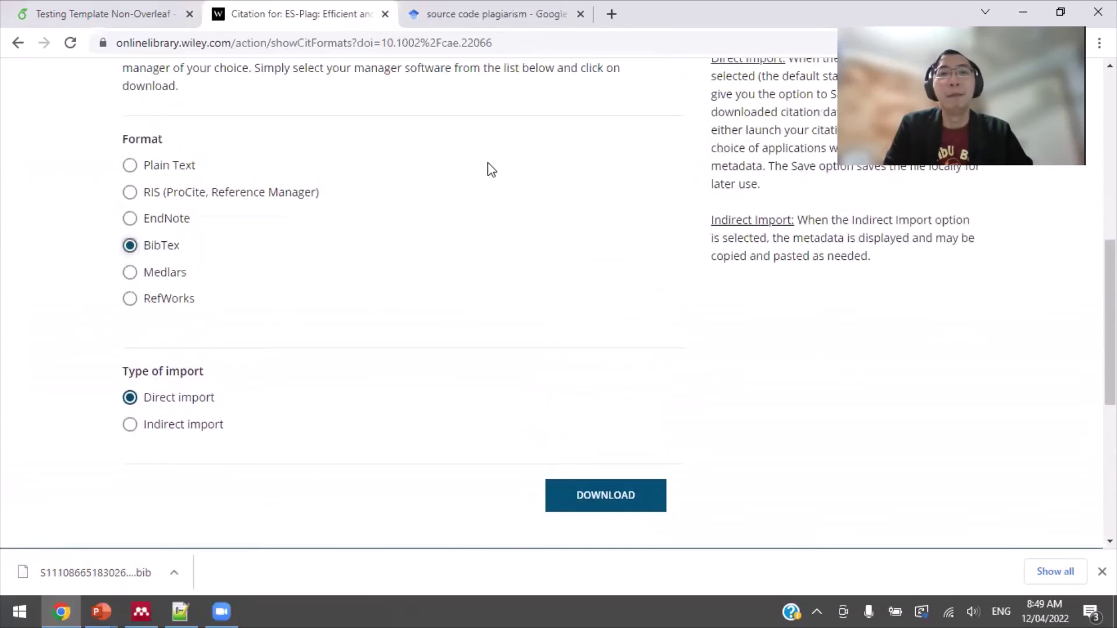
pyautogui.scroll(2, 490, 170)
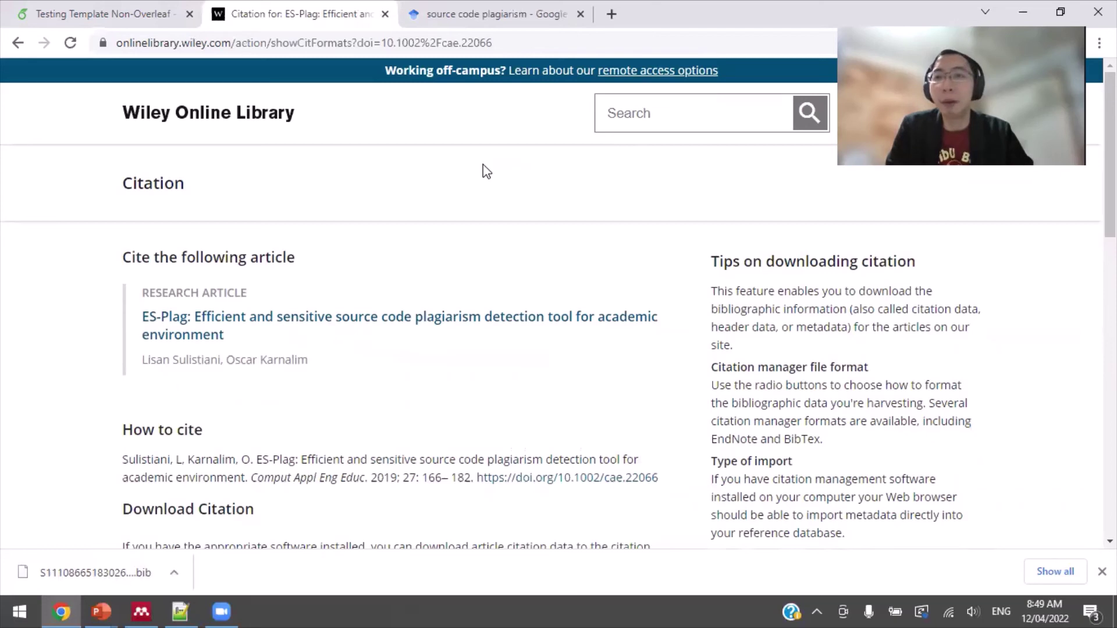
pyautogui.click(386, 14)
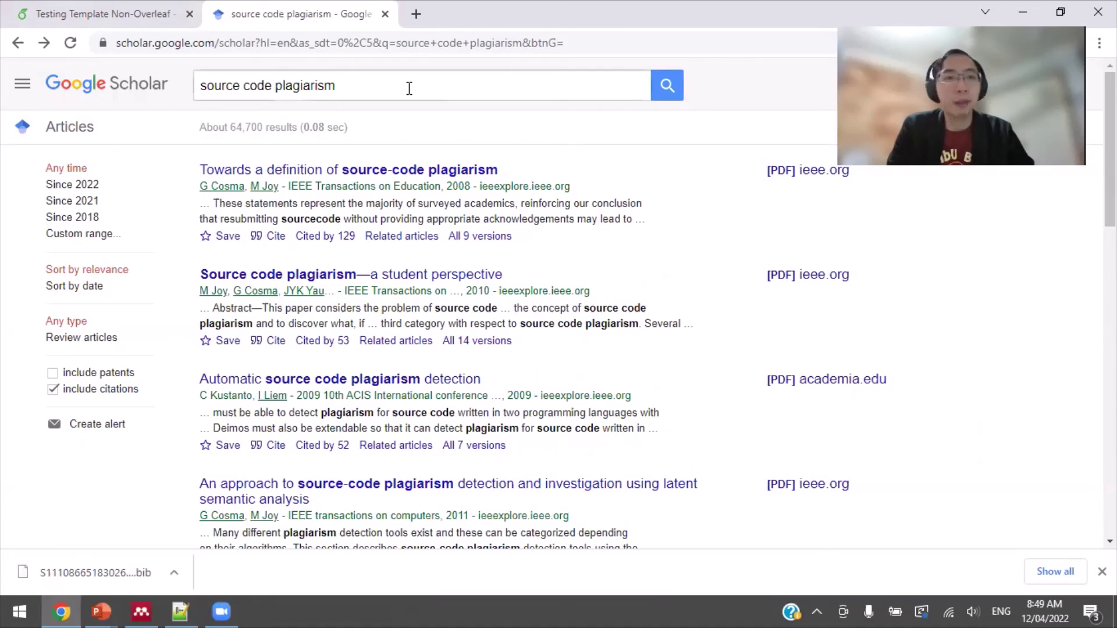
# Step: Copy the full BibTeX citation of "Towards a definition of source-code plagiarism" from the Google Scholar results
pyautogui.scroll(-1, 407, 140)
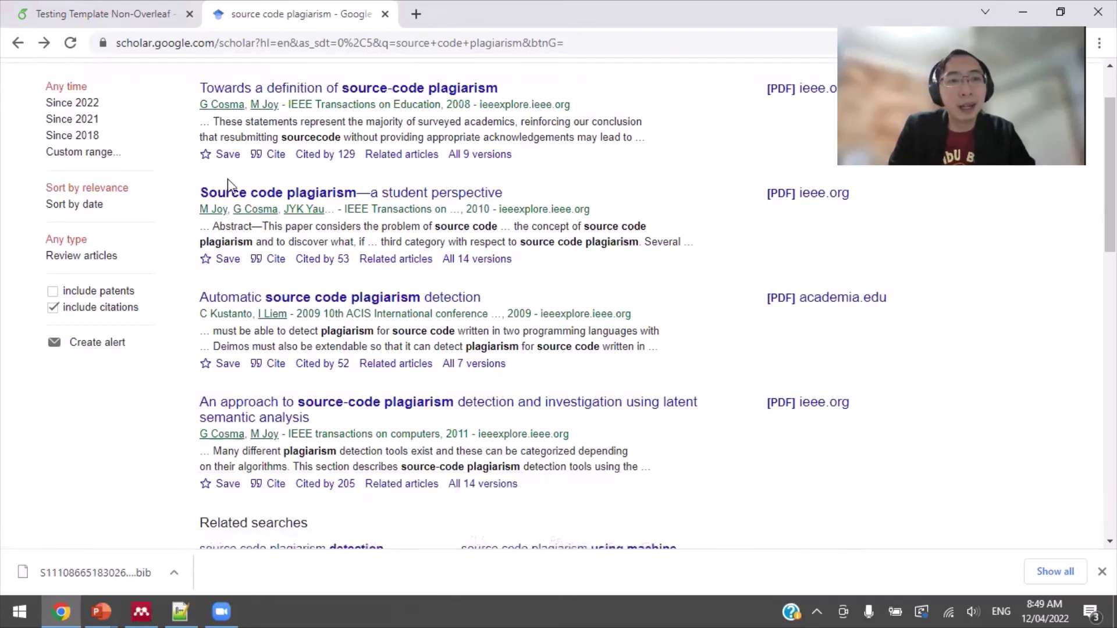
pyautogui.click(275, 155)
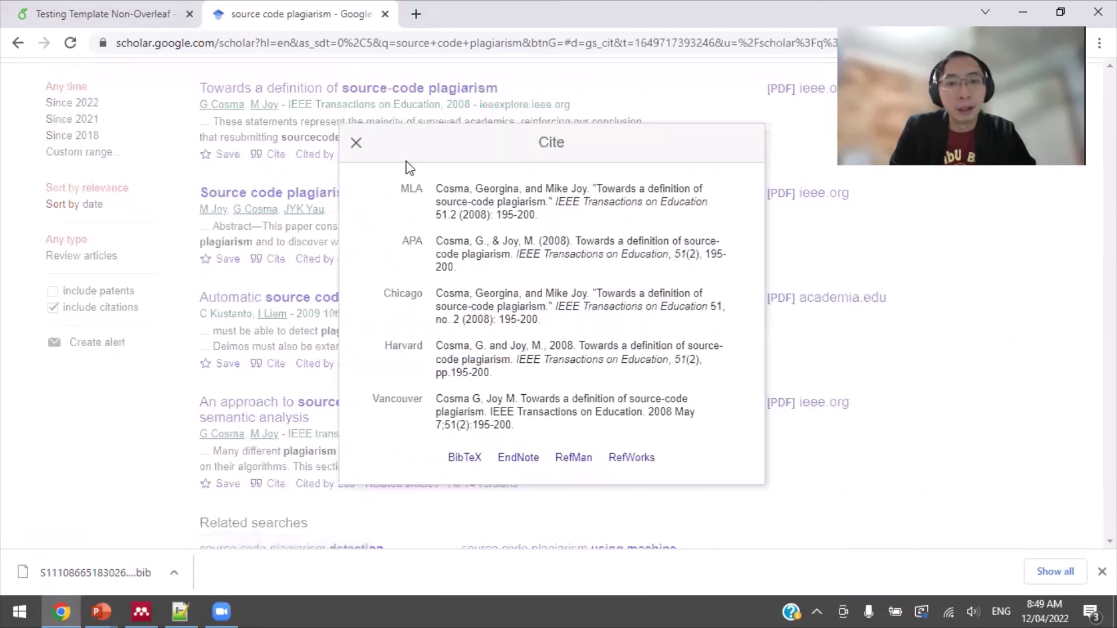
pyautogui.click(463, 466)
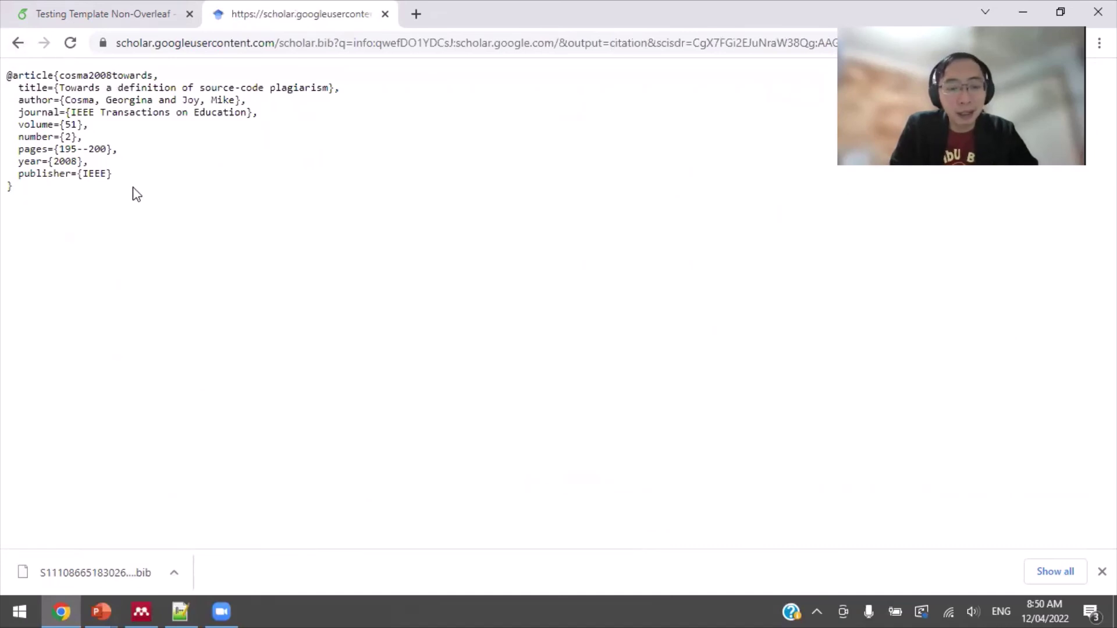
pyautogui.hotkey('ctrl', 'a')
pyautogui.hotkey('ctrl', 'c')
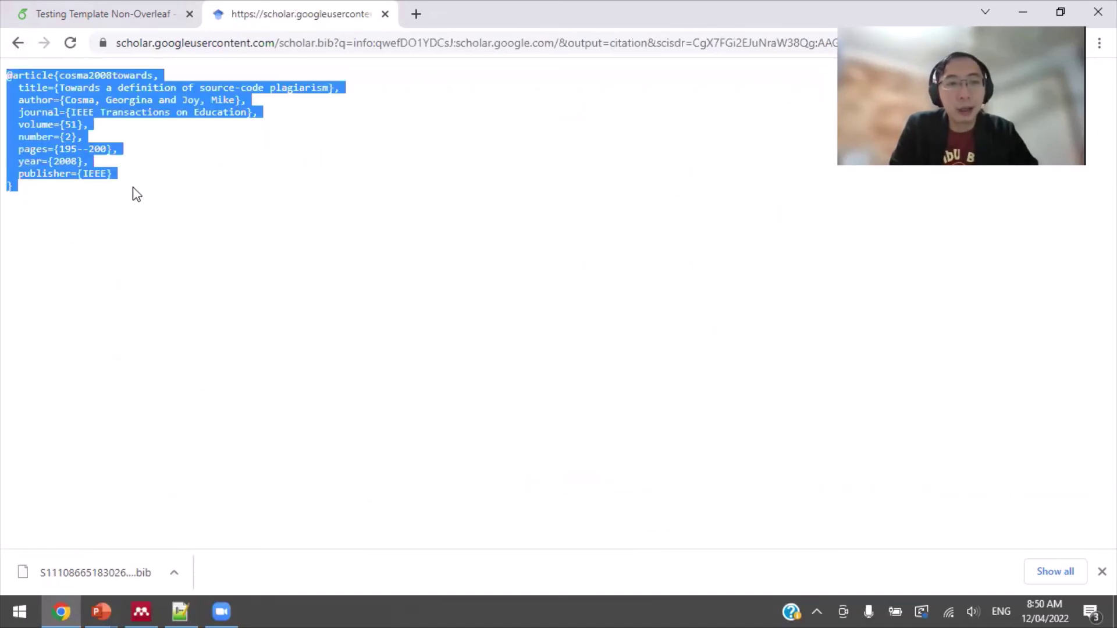
pyautogui.click(75, 13)
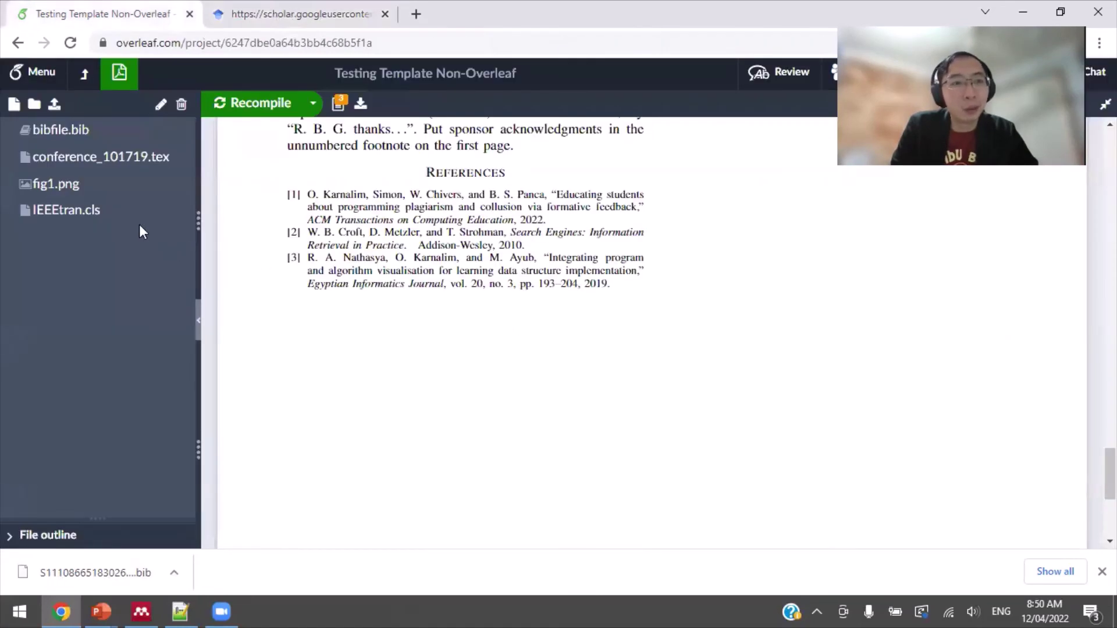
pyautogui.click(128, 135)
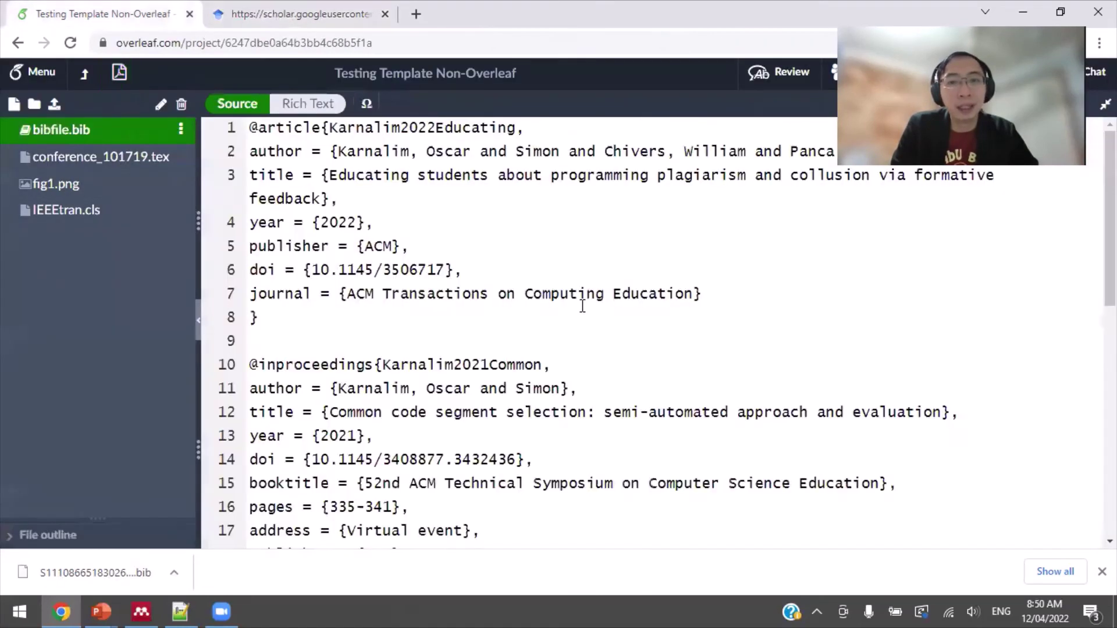
pyautogui.scroll(-10, 576, 309)
pyautogui.click(435, 363)
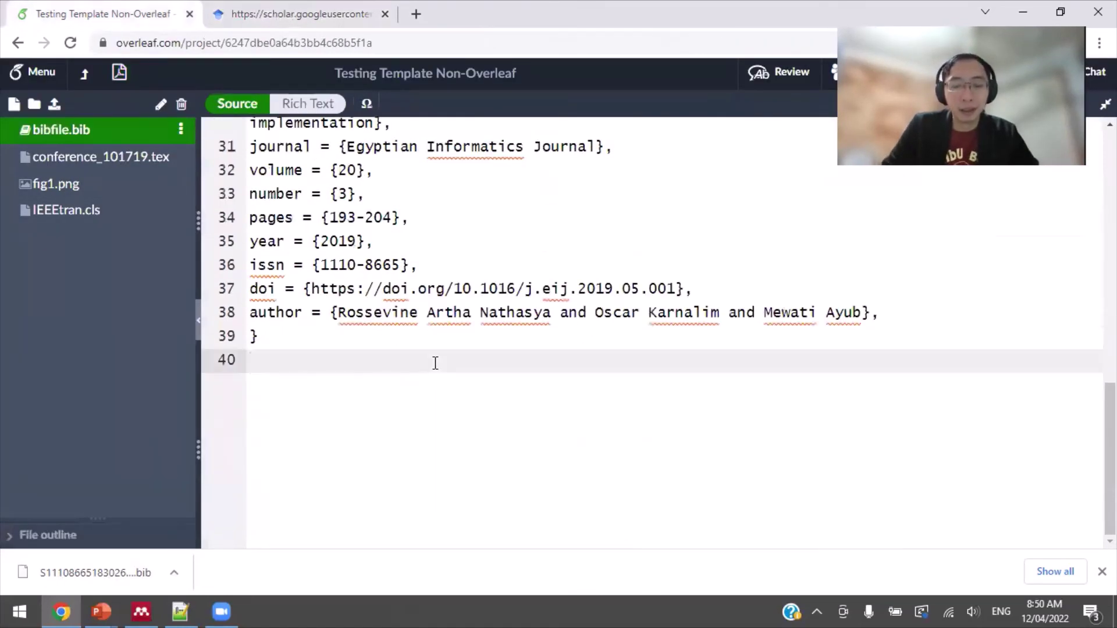
pyautogui.press('Return')
pyautogui.hotkey('ctrl', 'v')
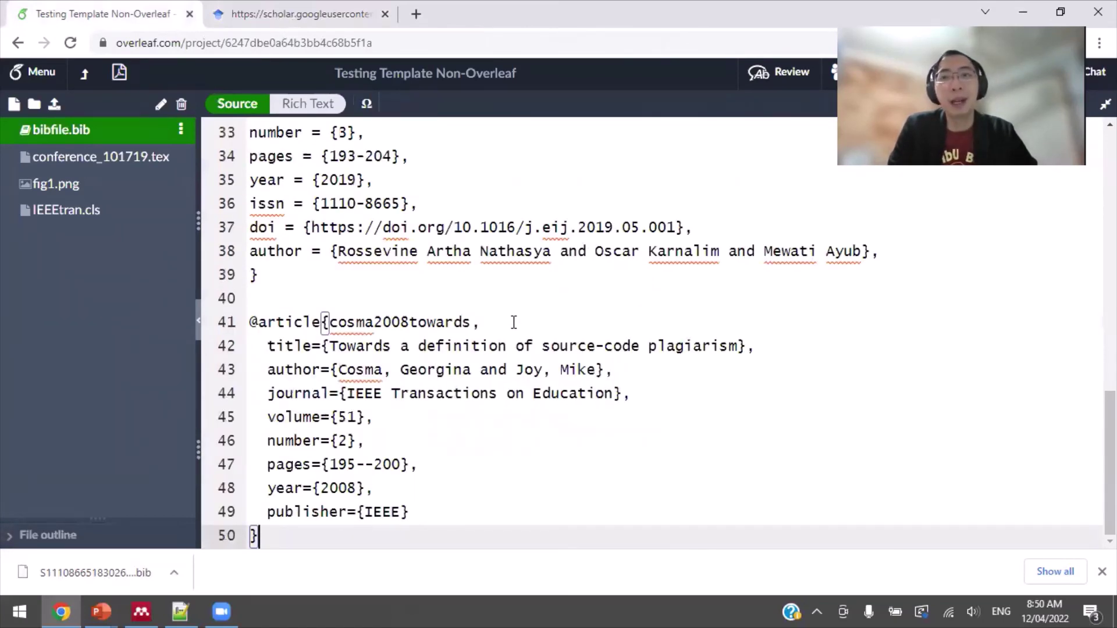
pyautogui.scroll(-2, 522, 319)
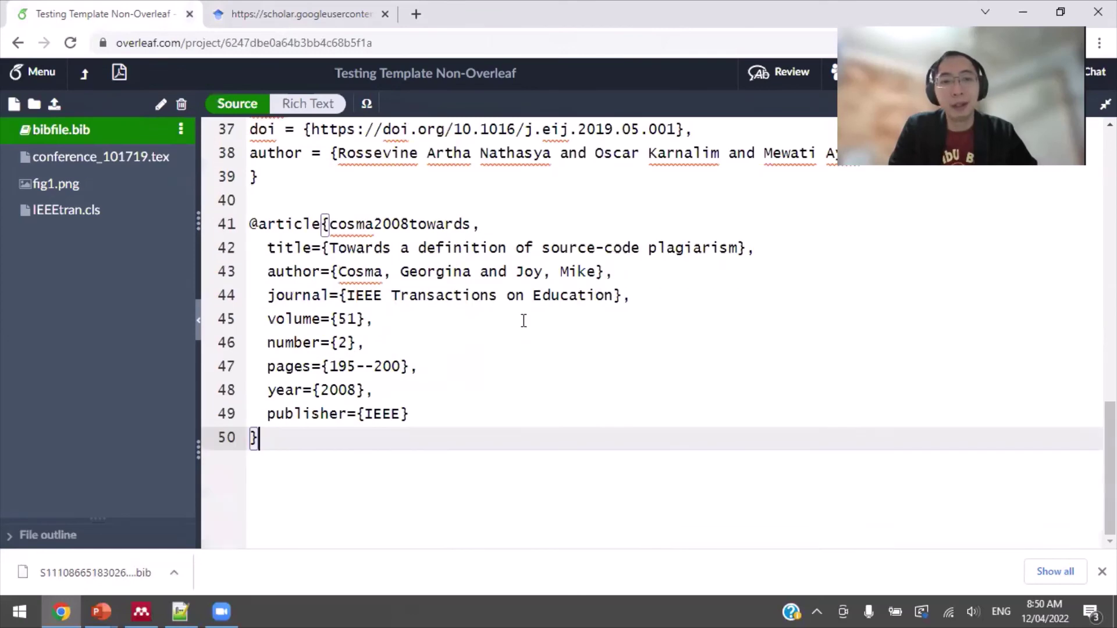
pyautogui.scroll(3, 522, 323)
pyautogui.scroll(-3, 519, 326)
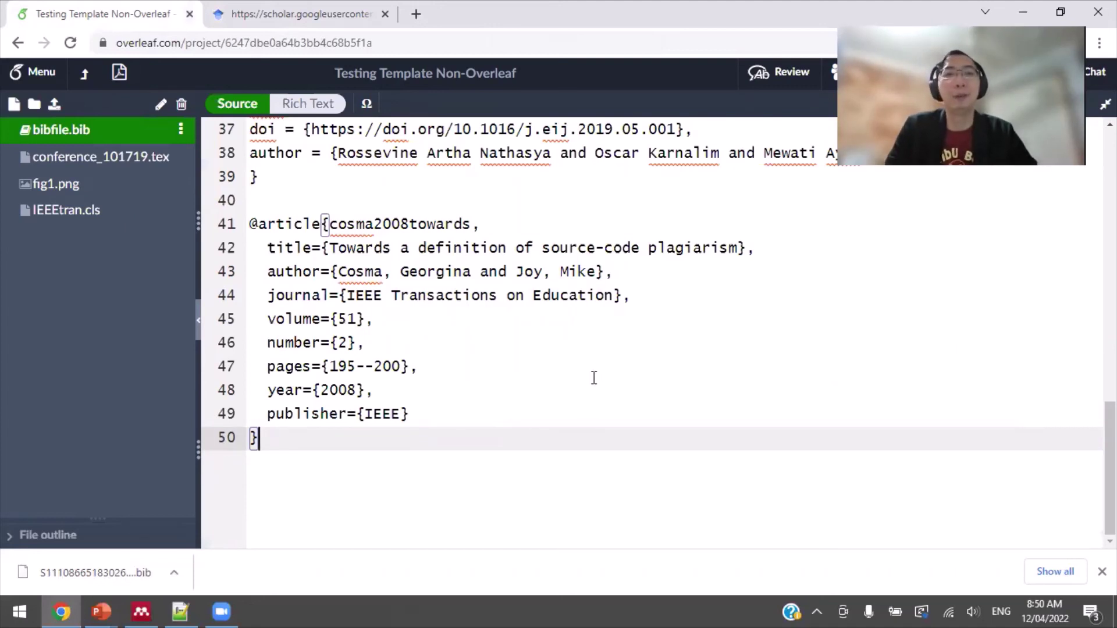
pyautogui.click(313, 12)
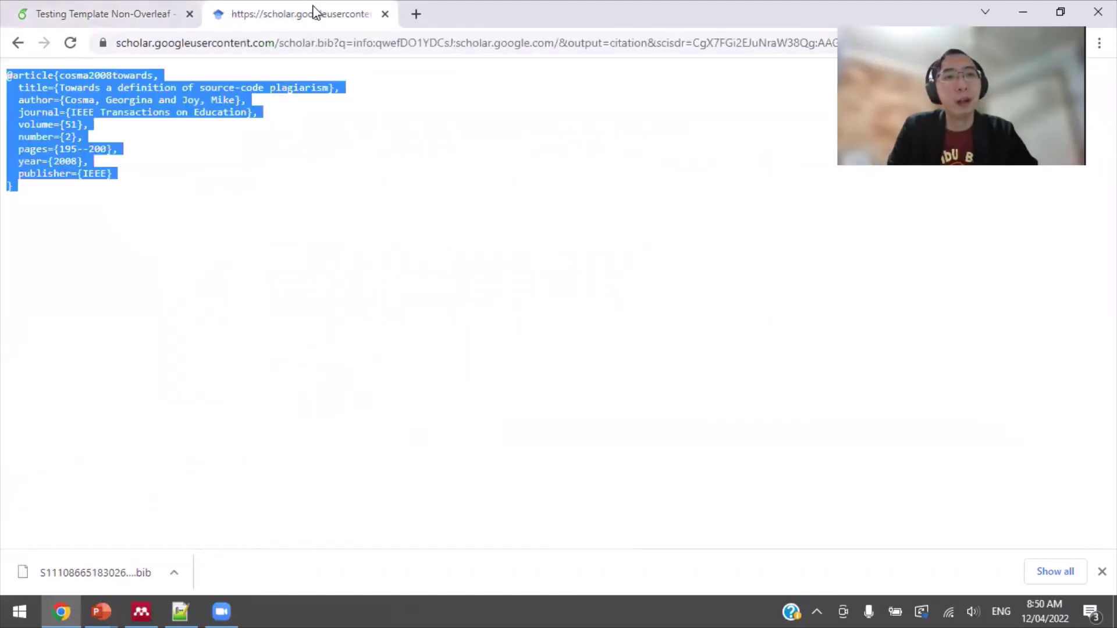
pyautogui.click(385, 15)
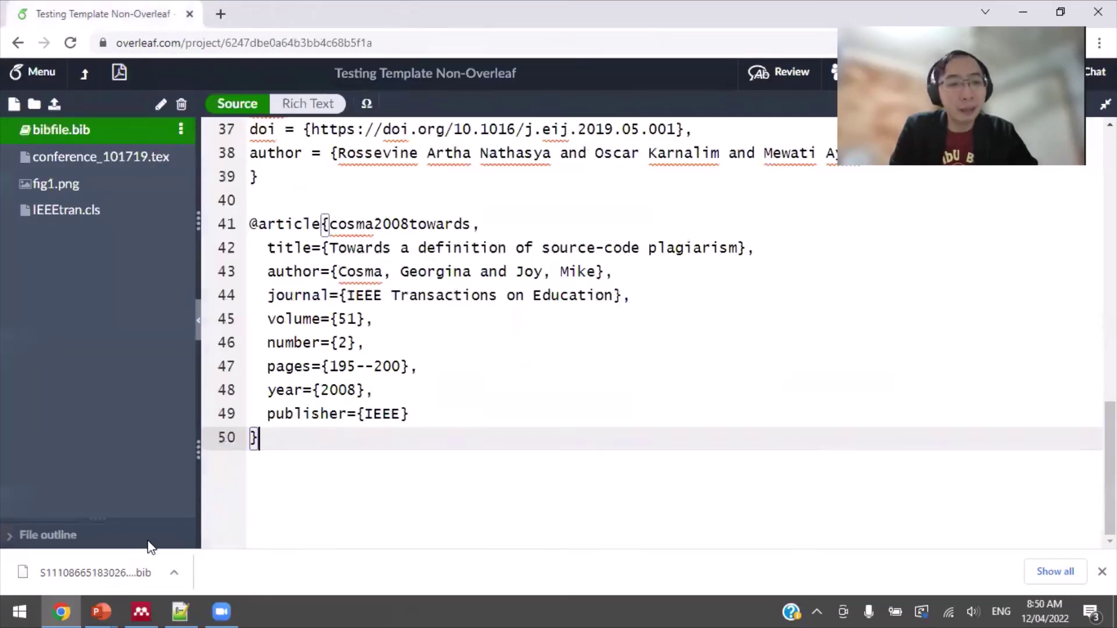
# Step: Switch to Mendeley Desktop and copy the BibTeX entry of "A language-independent library for observing source code plagiarism"
pyautogui.click(141, 611)
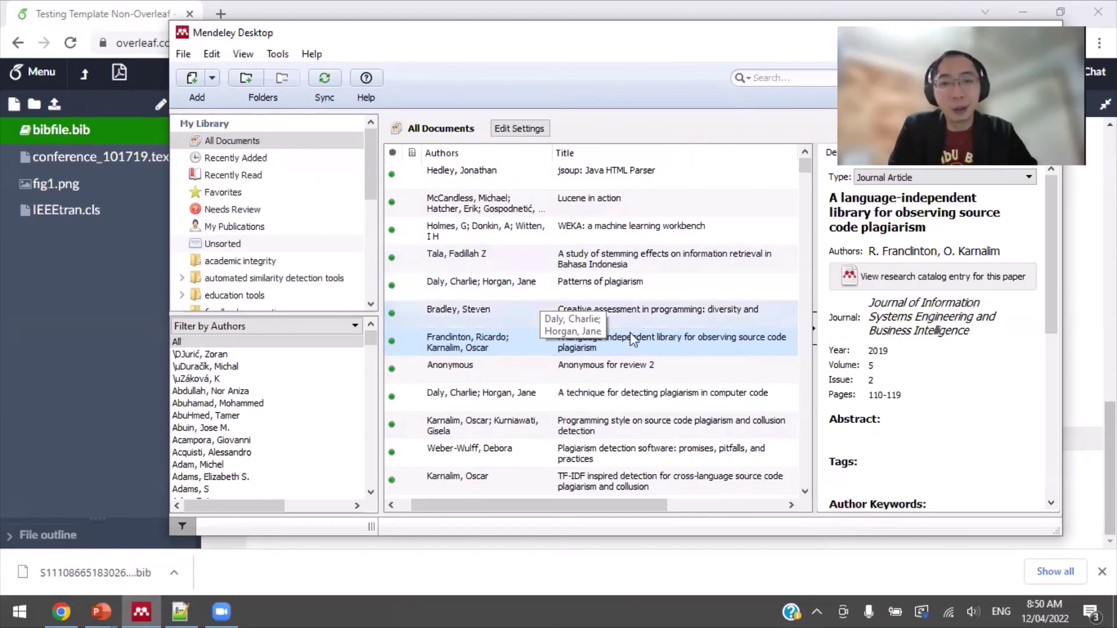
pyautogui.click(515, 365)
pyautogui.click(512, 343)
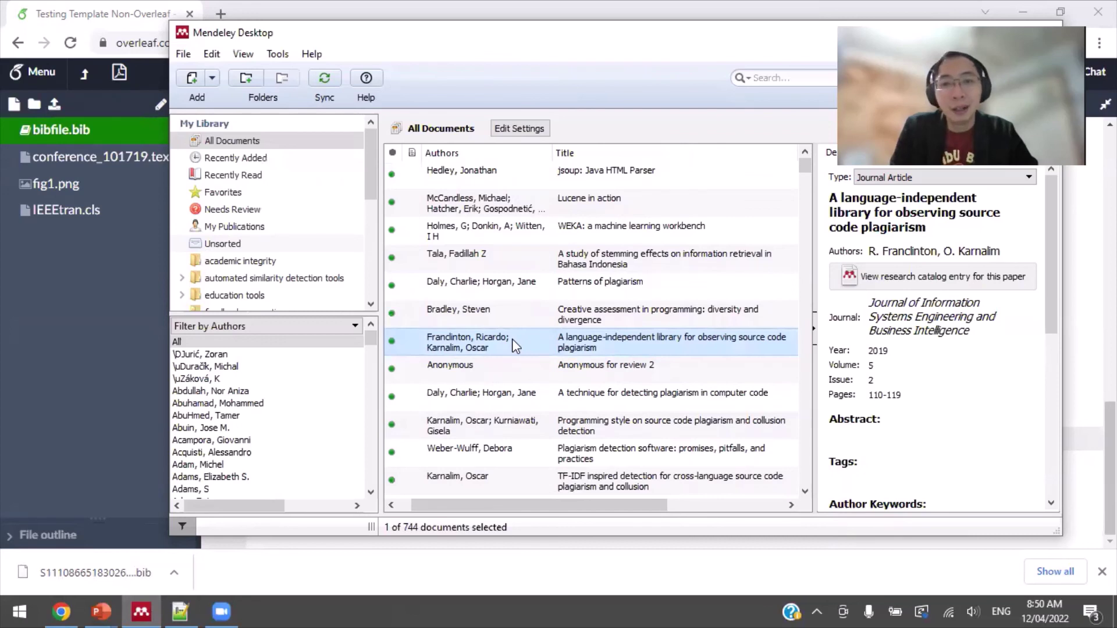
pyautogui.rightClick(512, 343)
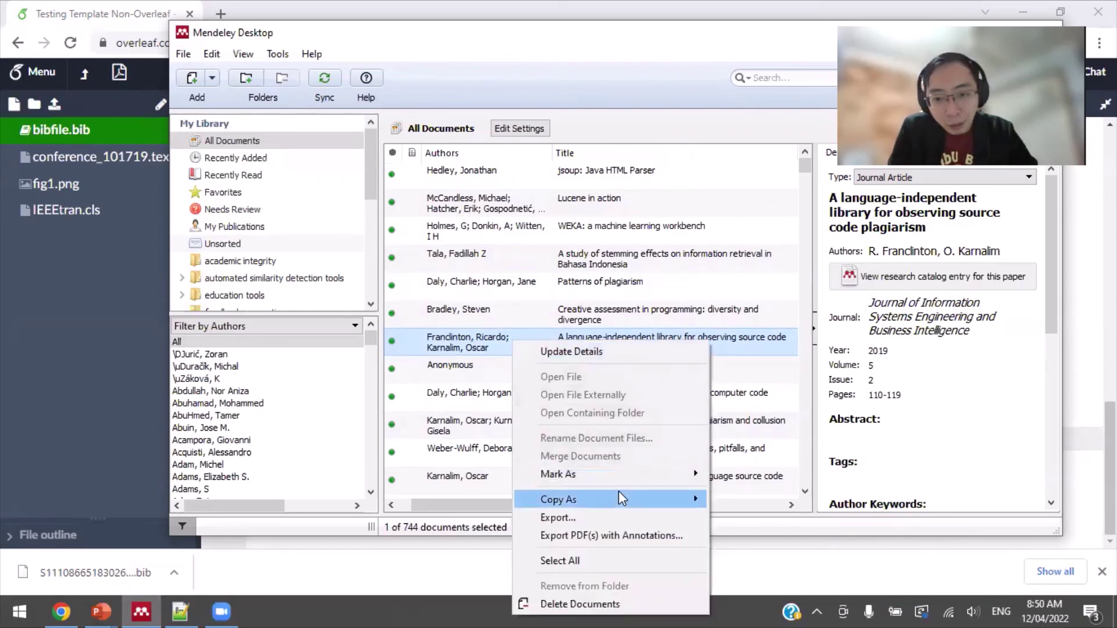
pyautogui.moveTo(619, 496)
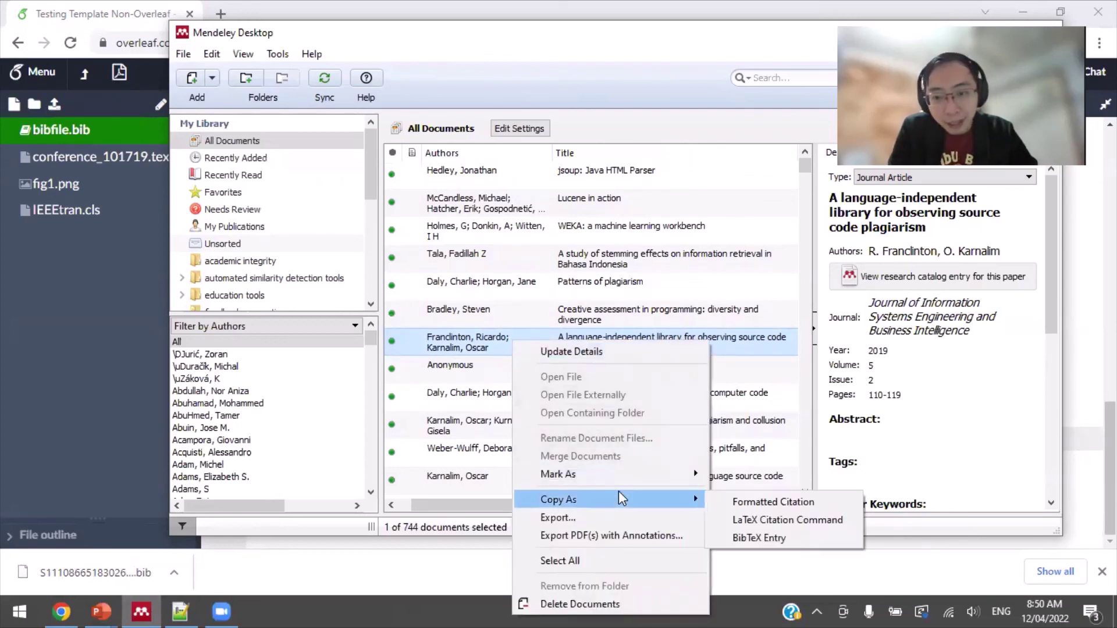
pyautogui.click(748, 531)
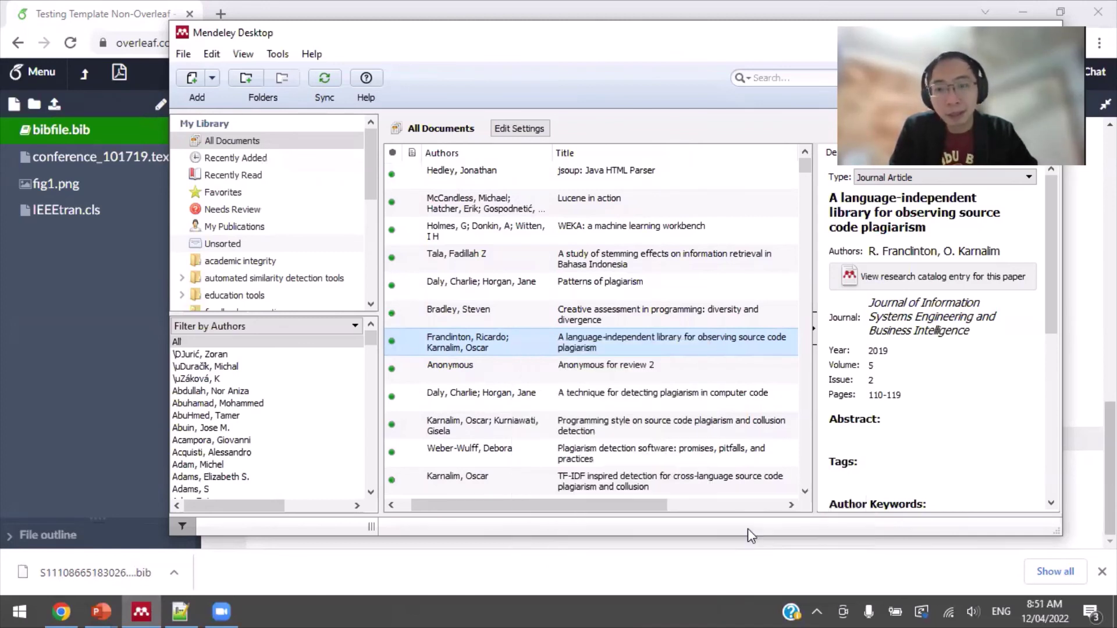
pyautogui.click(352, 8)
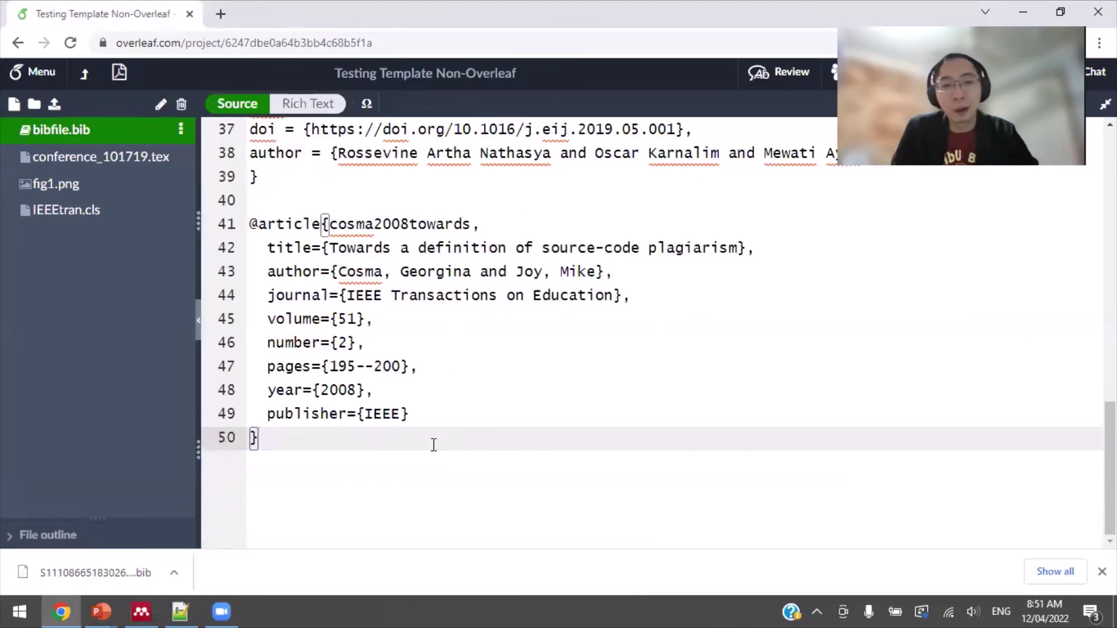
pyautogui.press('Return')
pyautogui.press('Return')
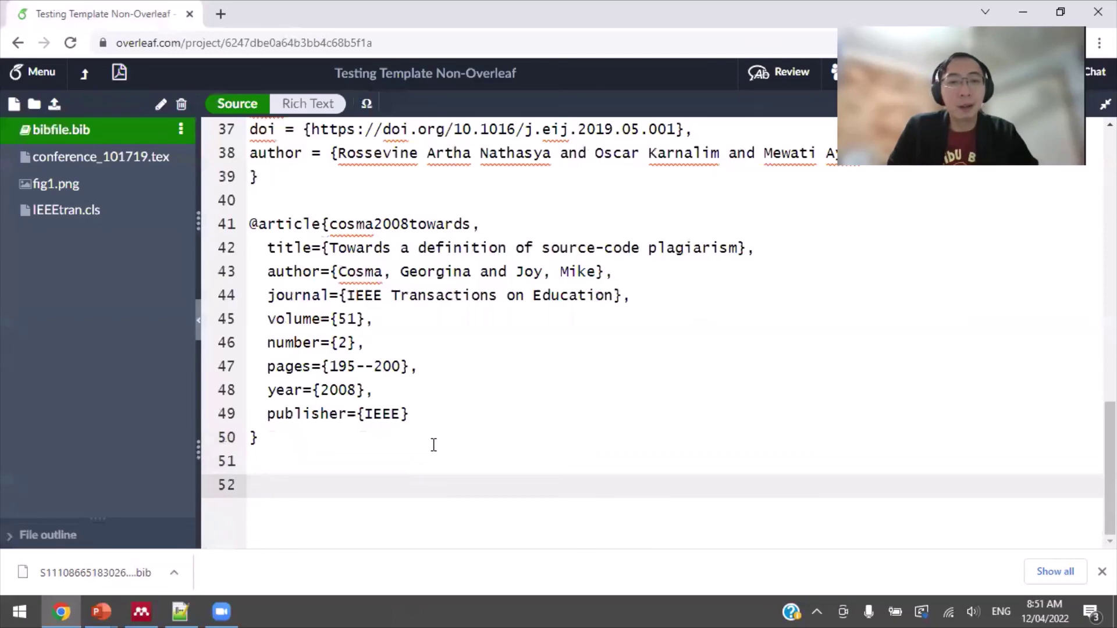
pyautogui.write('@article{Franclinton2019Language, author = {Franclinton, Ricardo and Karnalim, Oscar}, issn = {2443-2555}, journal = {Journal of Information Systems Engineering and Business Intelligence}, month = {oct}, number = {2}, pages = {110--119}, title = {{A language-independent library for observing source code plagiarism}}, volume = {5}, year = {2019} }')
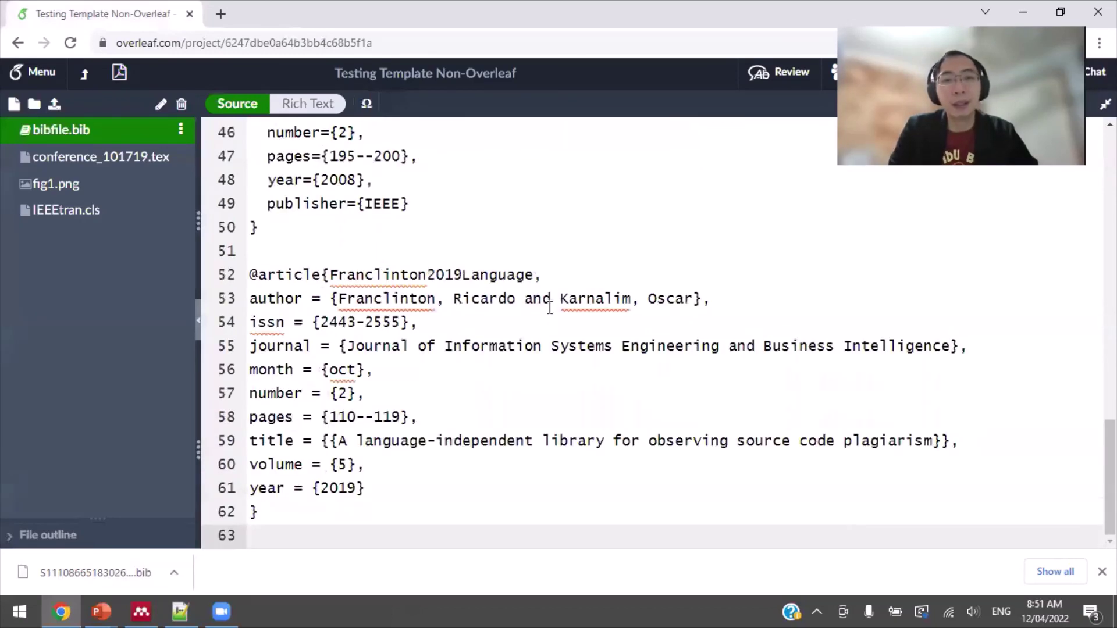
pyautogui.scroll(-1, 548, 310)
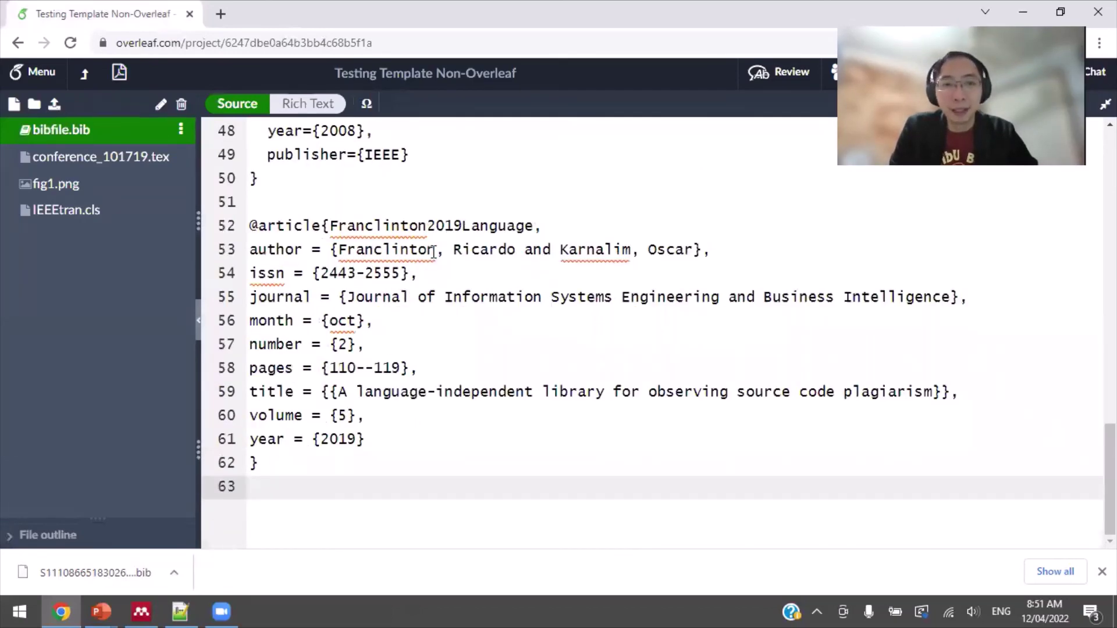
pyautogui.click(141, 610)
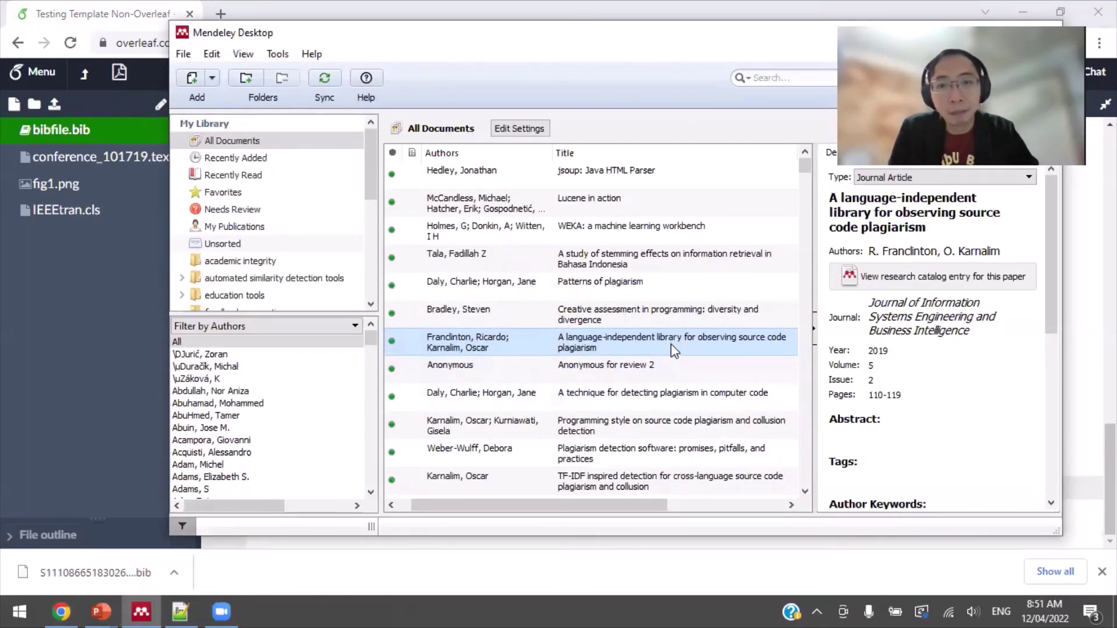
pyautogui.click(592, 8)
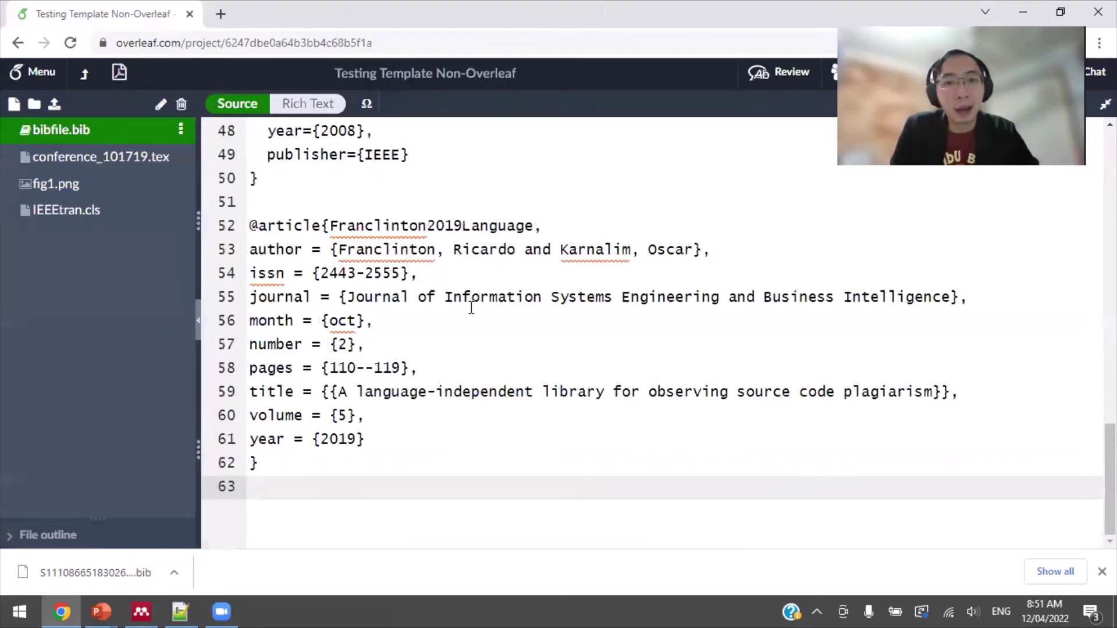
pyautogui.click(457, 324)
pyautogui.click(472, 391)
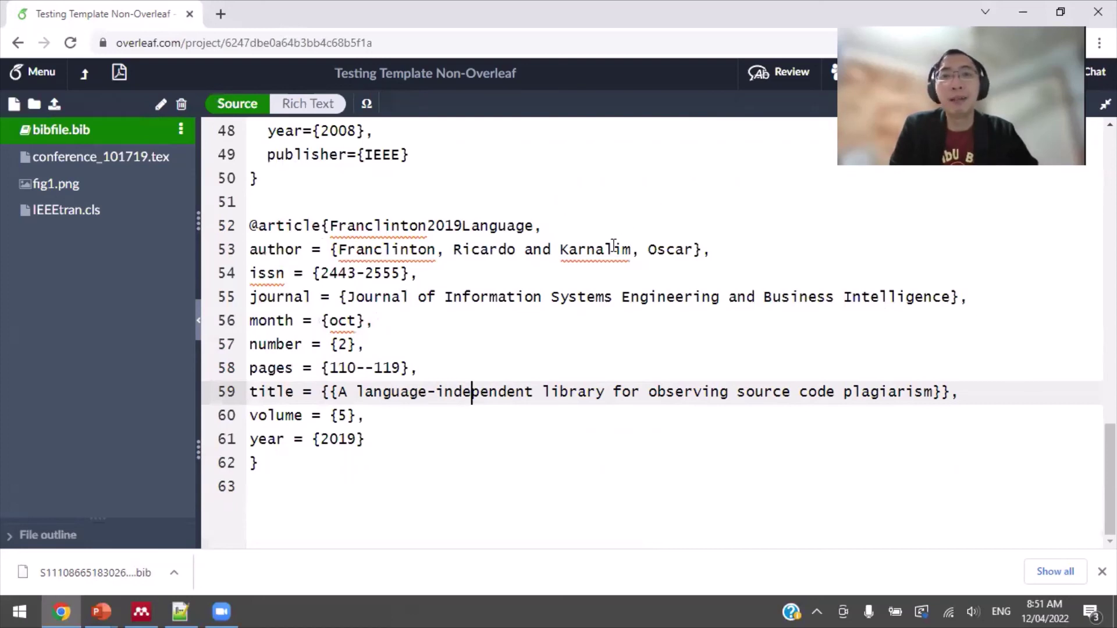
pyautogui.click(614, 250)
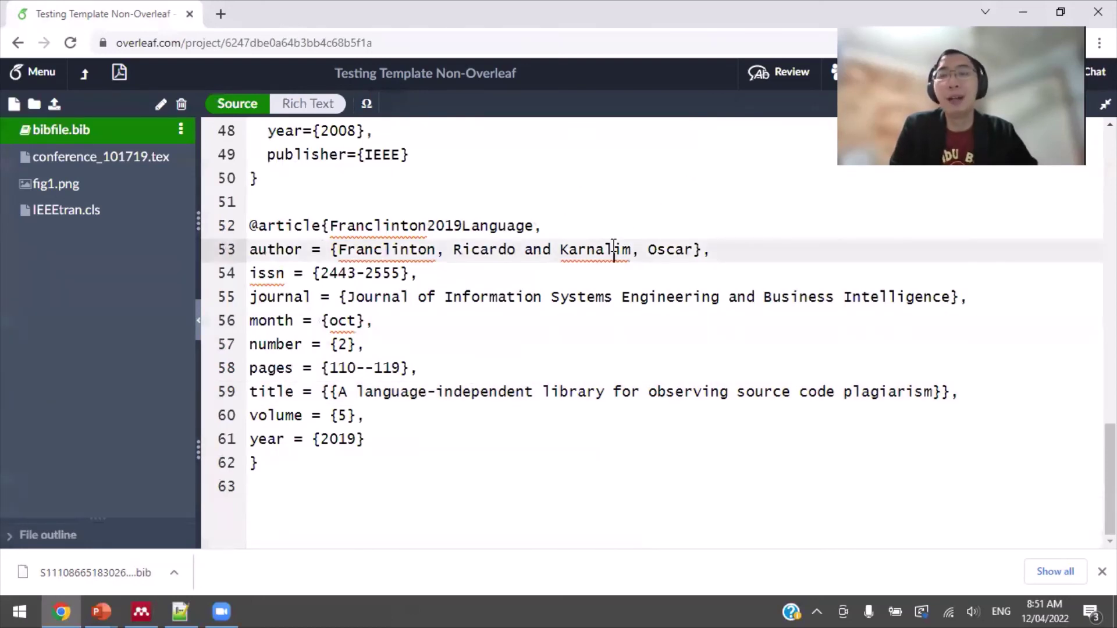